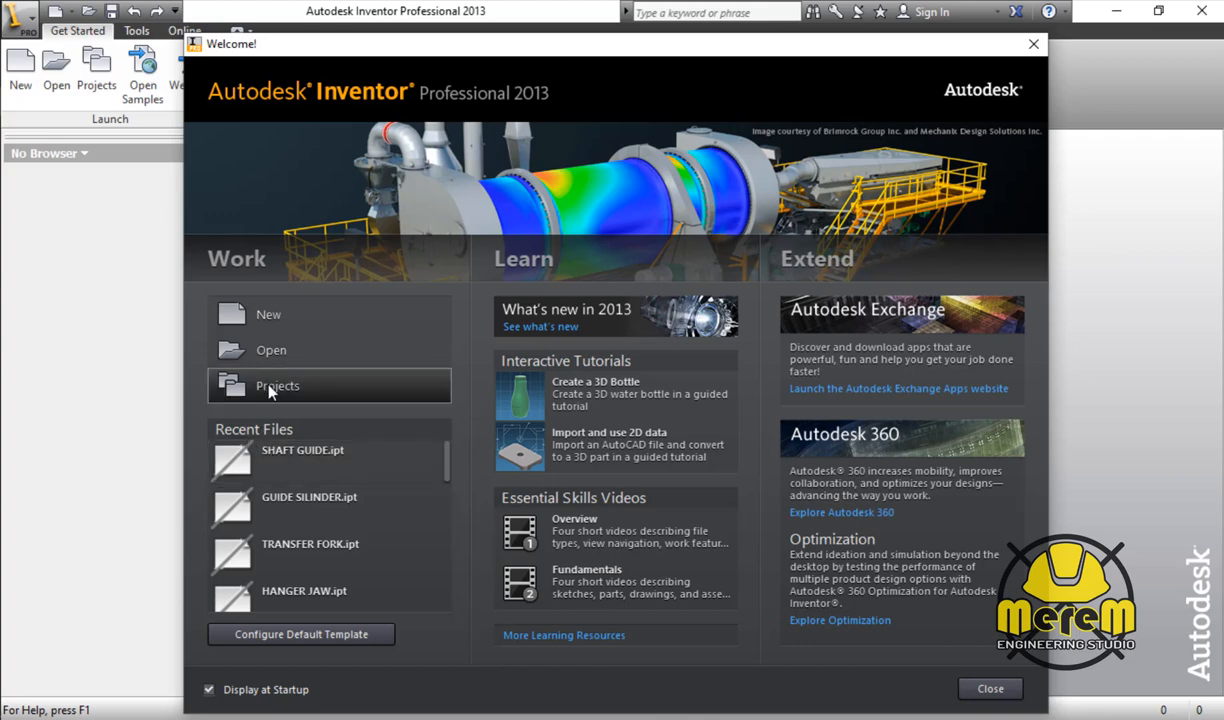
# Step: Check the project list to see which project is active
pyautogui.click(281, 311)
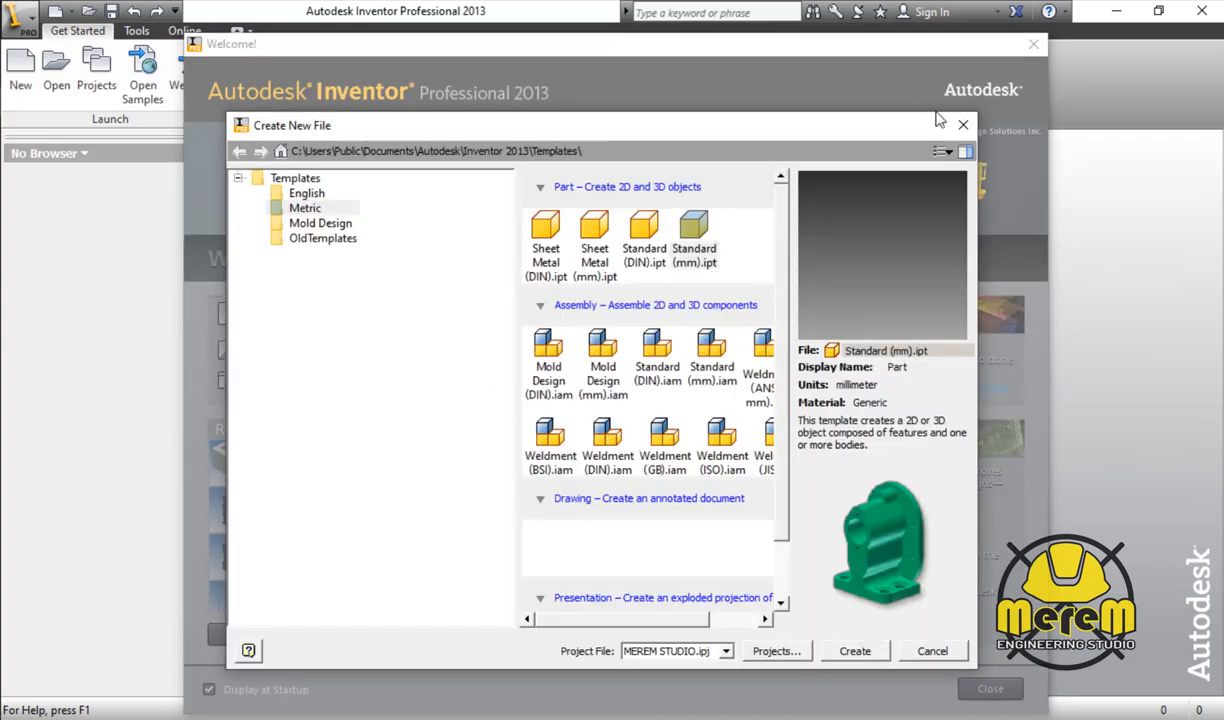
pyautogui.press('Escape')
pyautogui.click(313, 375)
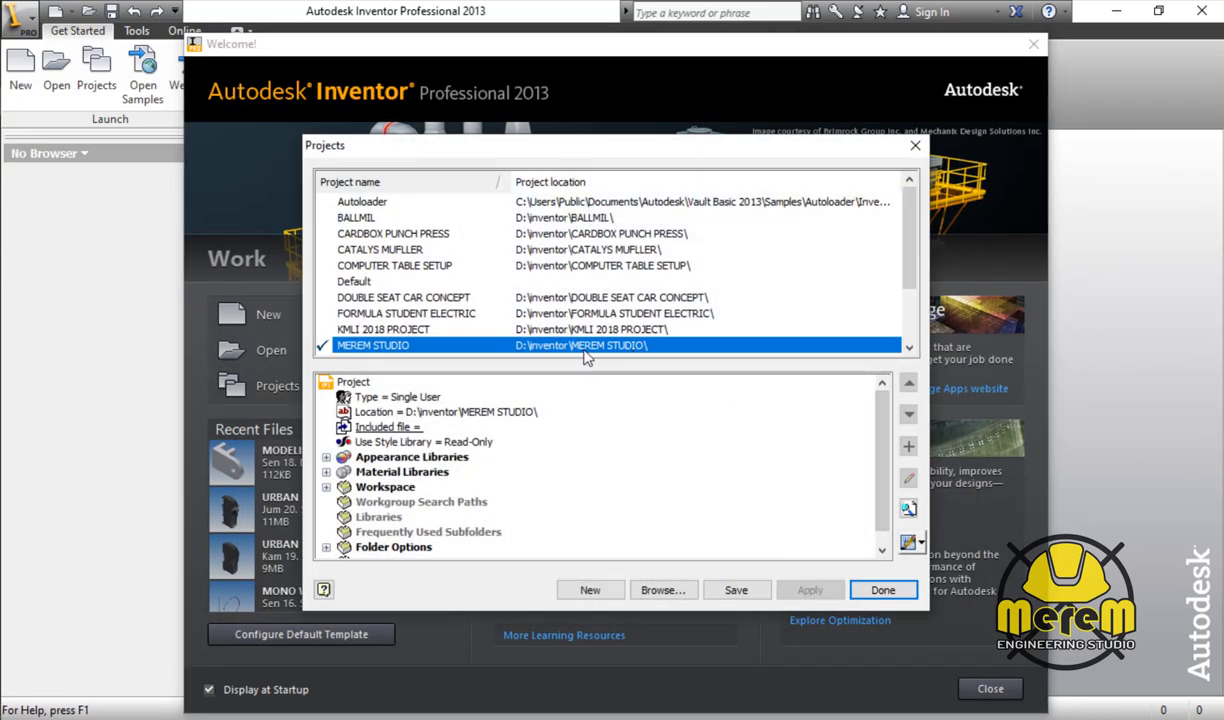
pyautogui.click(880, 590)
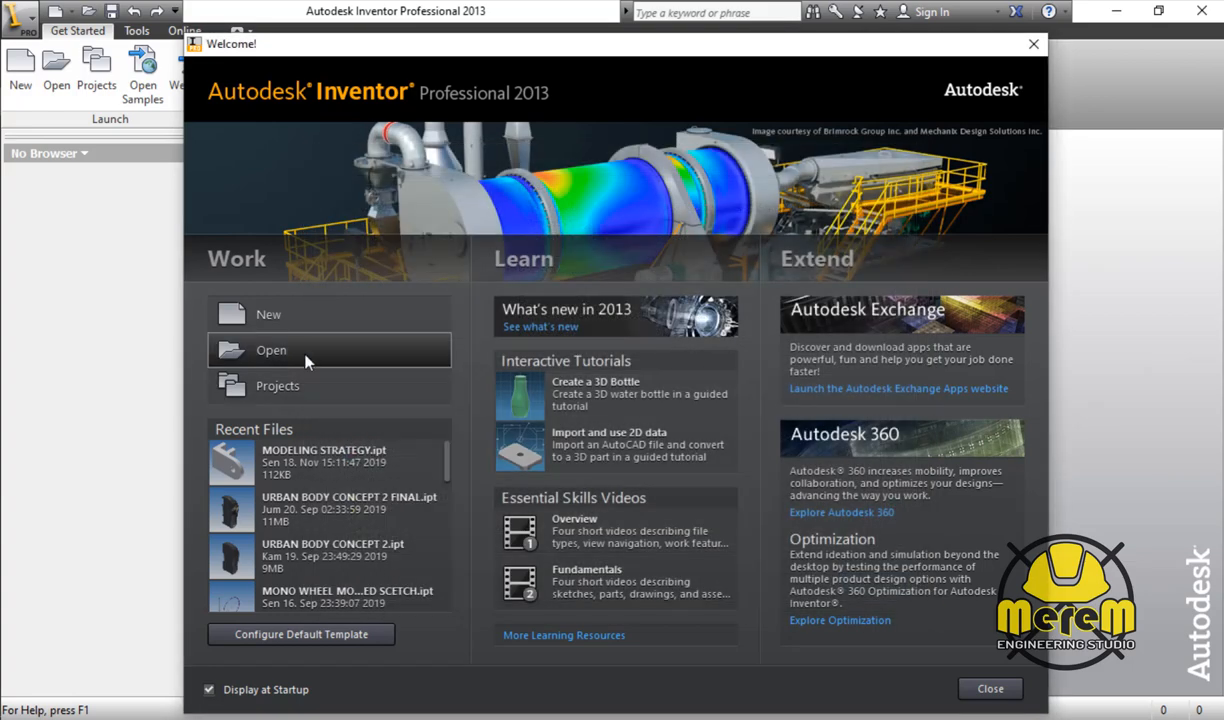
# Step: Create a metric part from the Sheet Metal (DIN).ipt template and start a 2D sketch on the XY plane
pyautogui.click(268, 314)
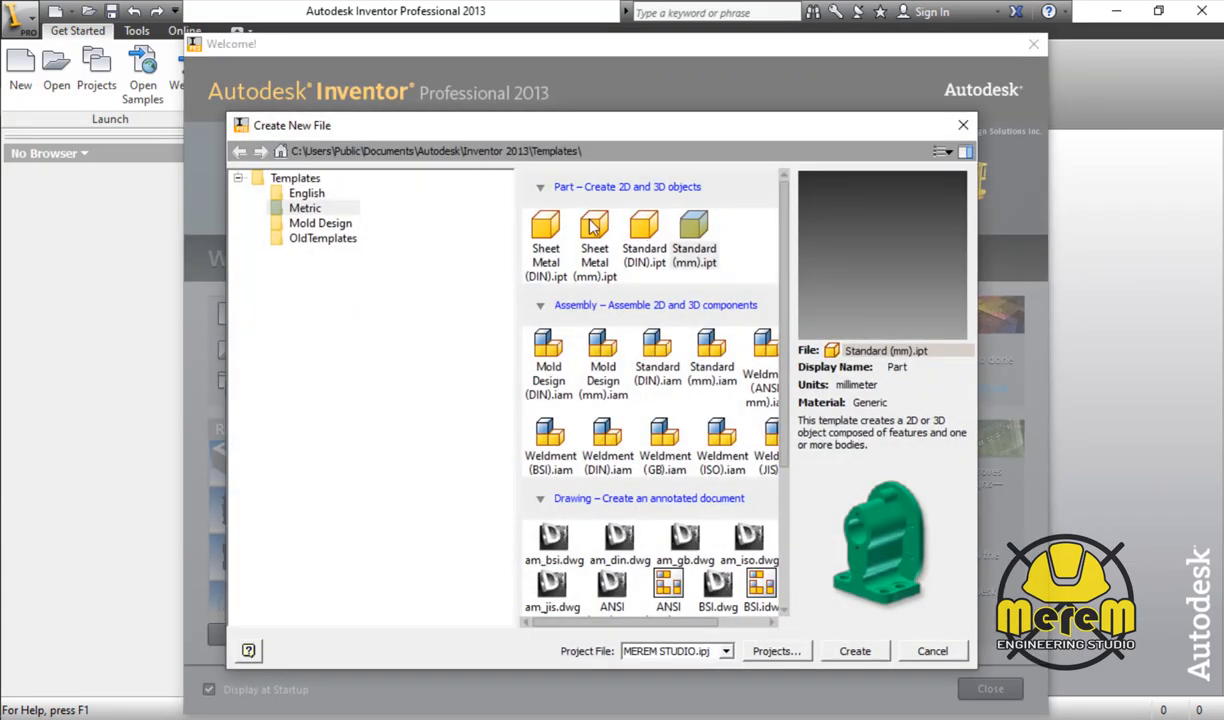
pyautogui.click(548, 228)
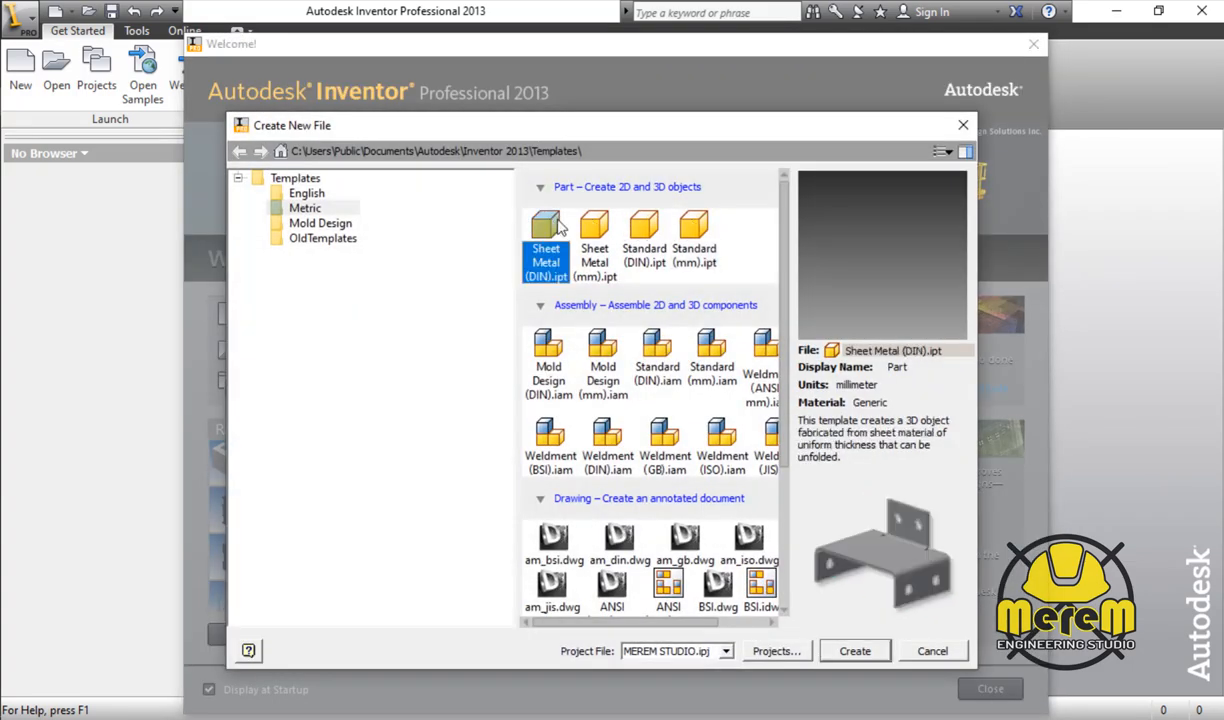
pyautogui.click(862, 651)
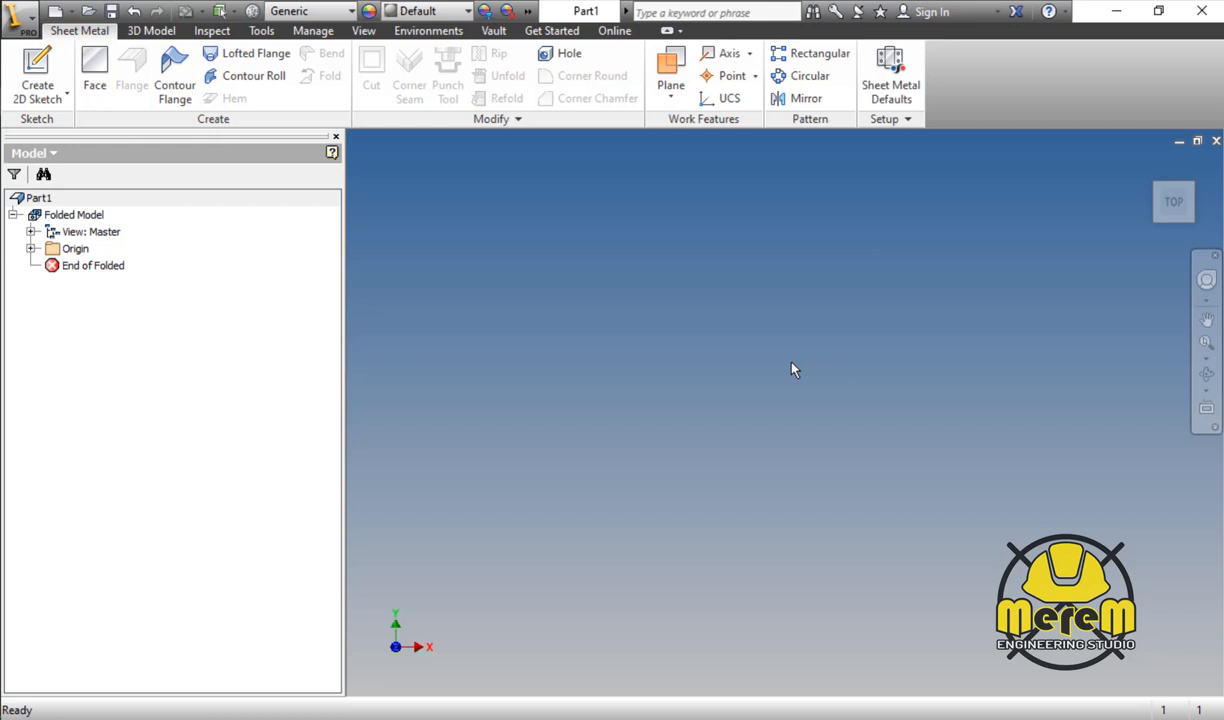
pyautogui.click(28, 60)
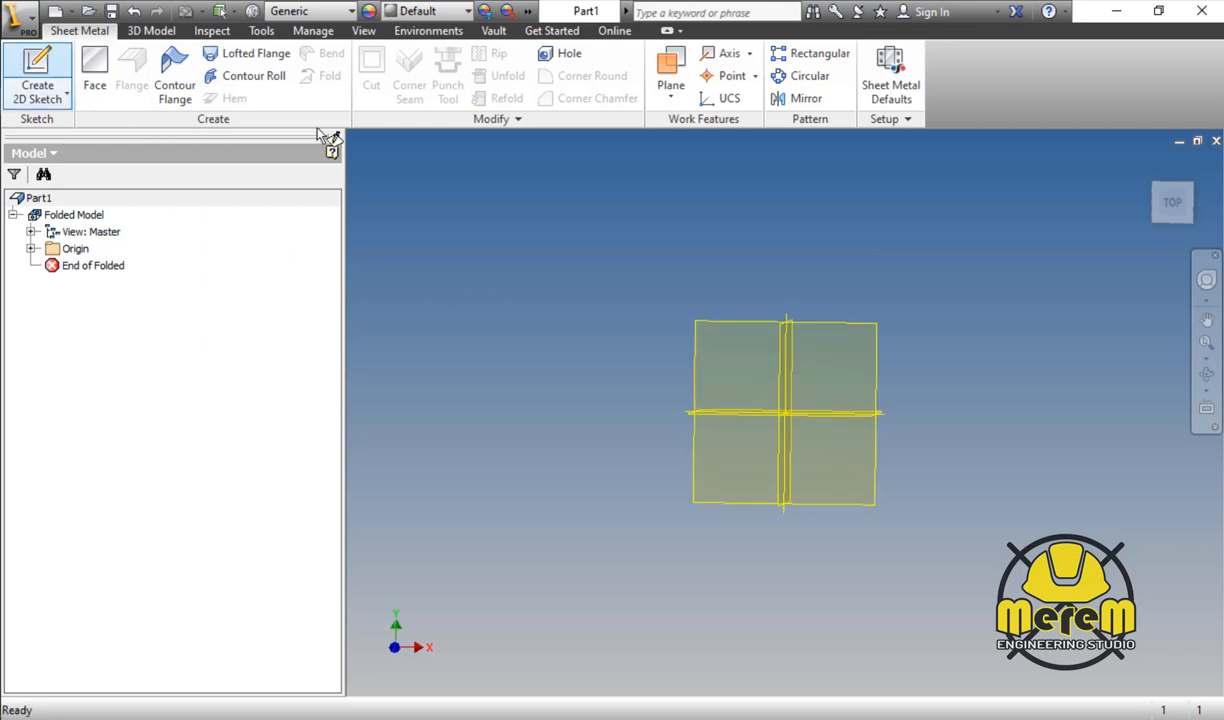
pyautogui.click(874, 347)
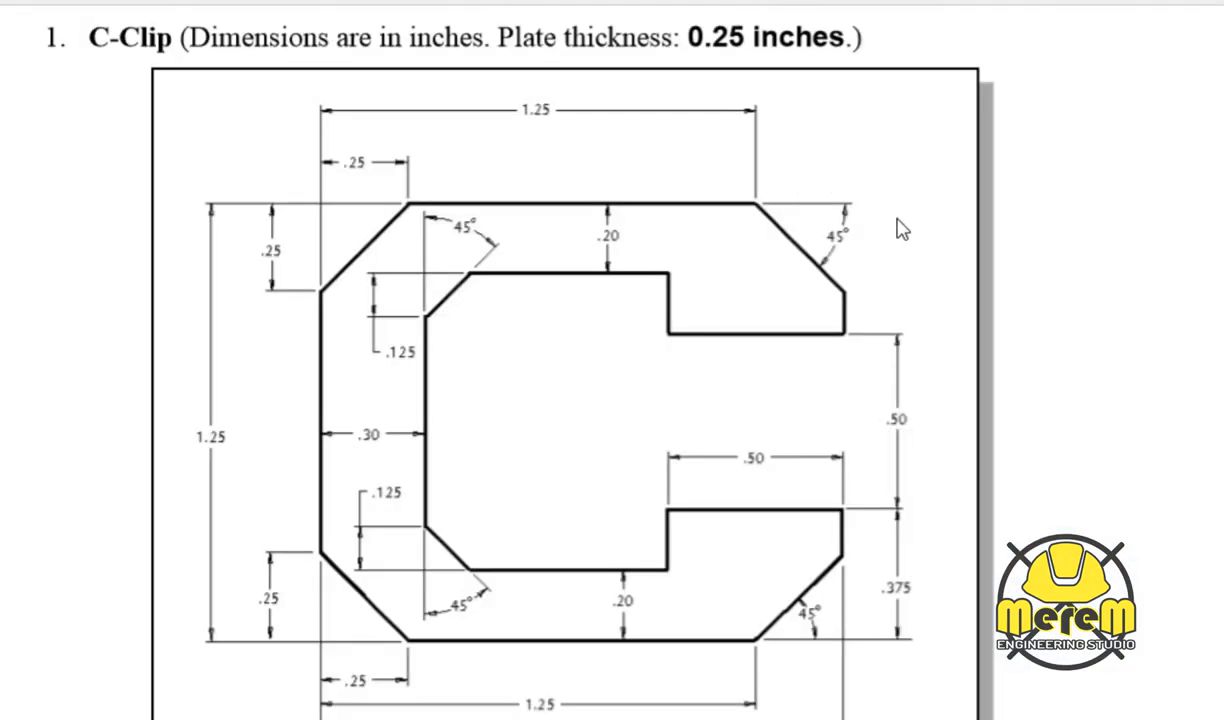
# Step: Try a horizontal line from the sketch origin, cancel it, and discard the millimetre part
pyautogui.scroll(-2, 815, 257)
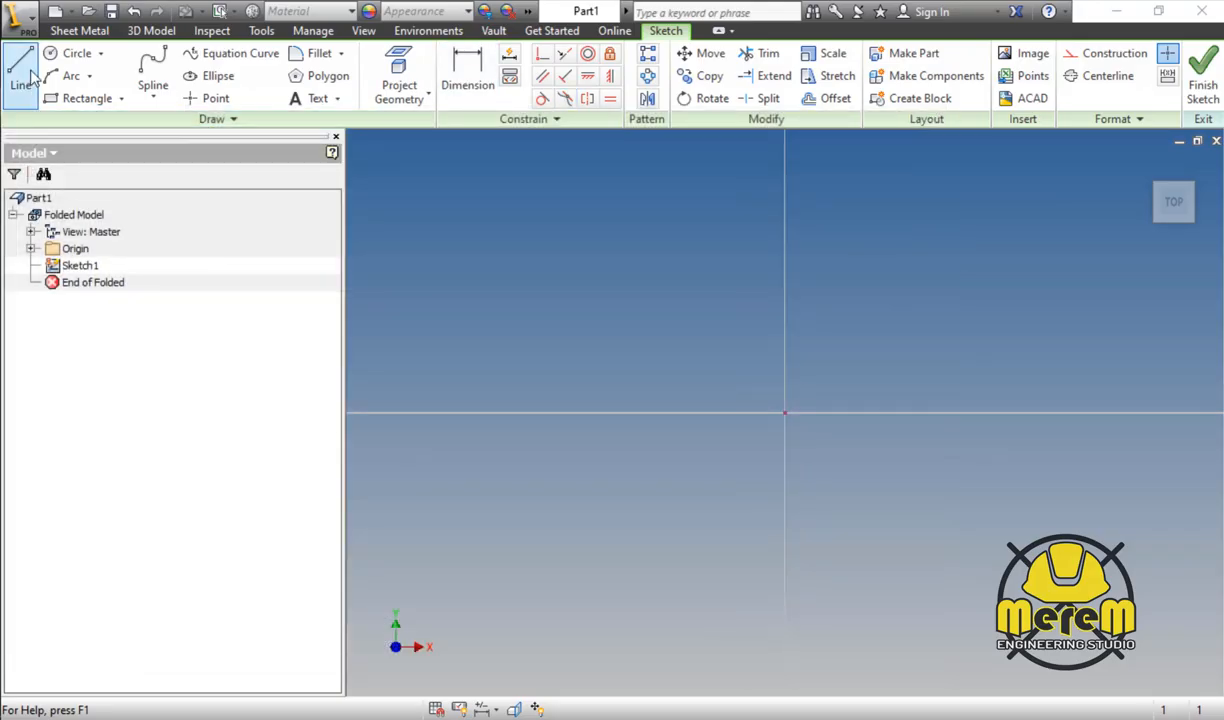
pyautogui.click(20, 70)
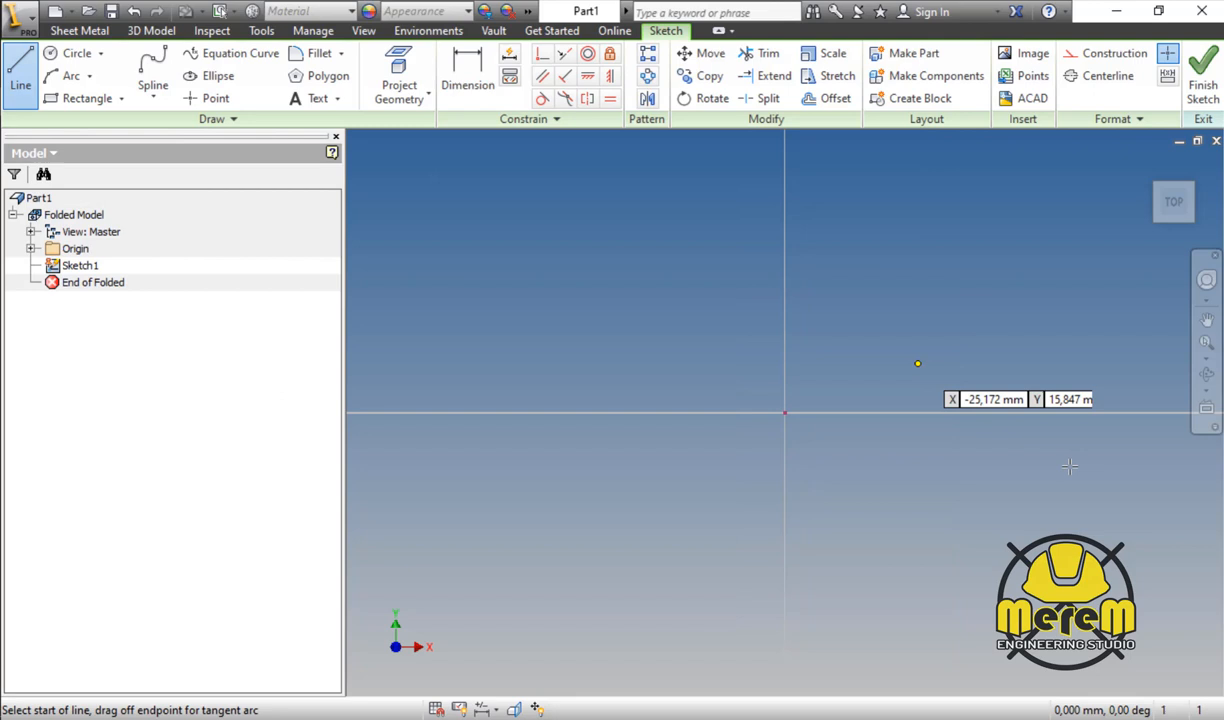
pyautogui.click(784, 412)
pyautogui.scroll(-3, 600, 426)
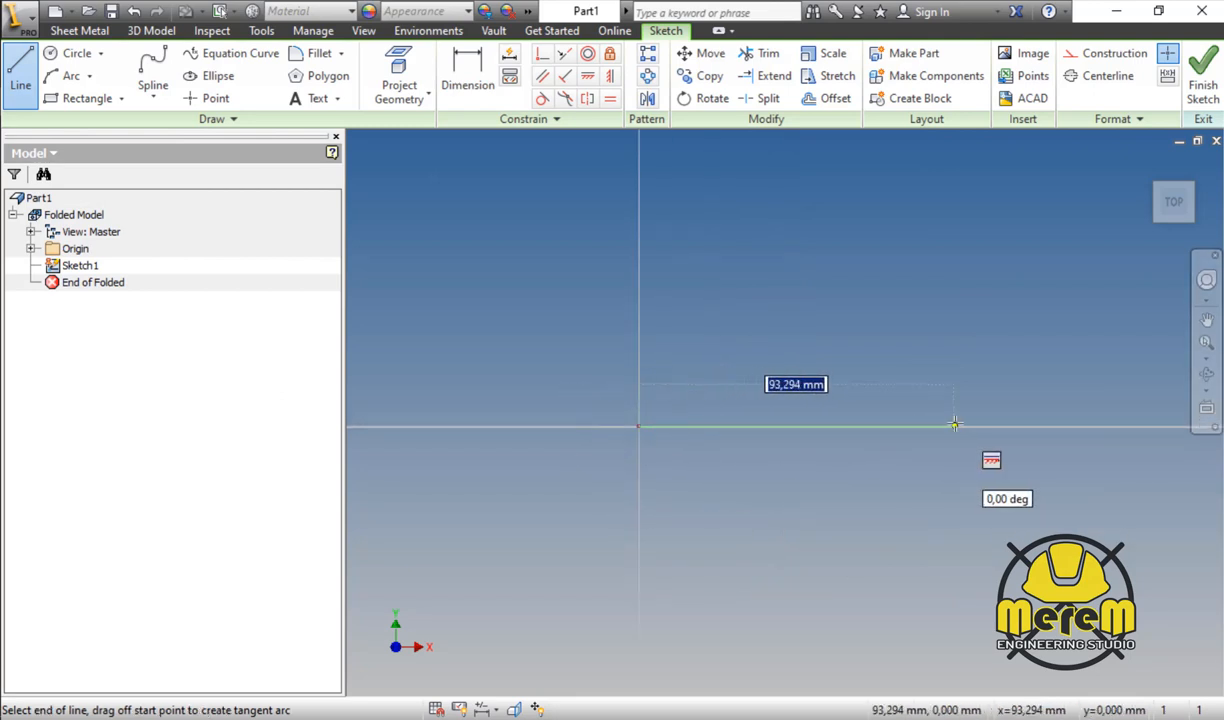
pyautogui.rightClick(860, 297)
pyautogui.click(795, 298)
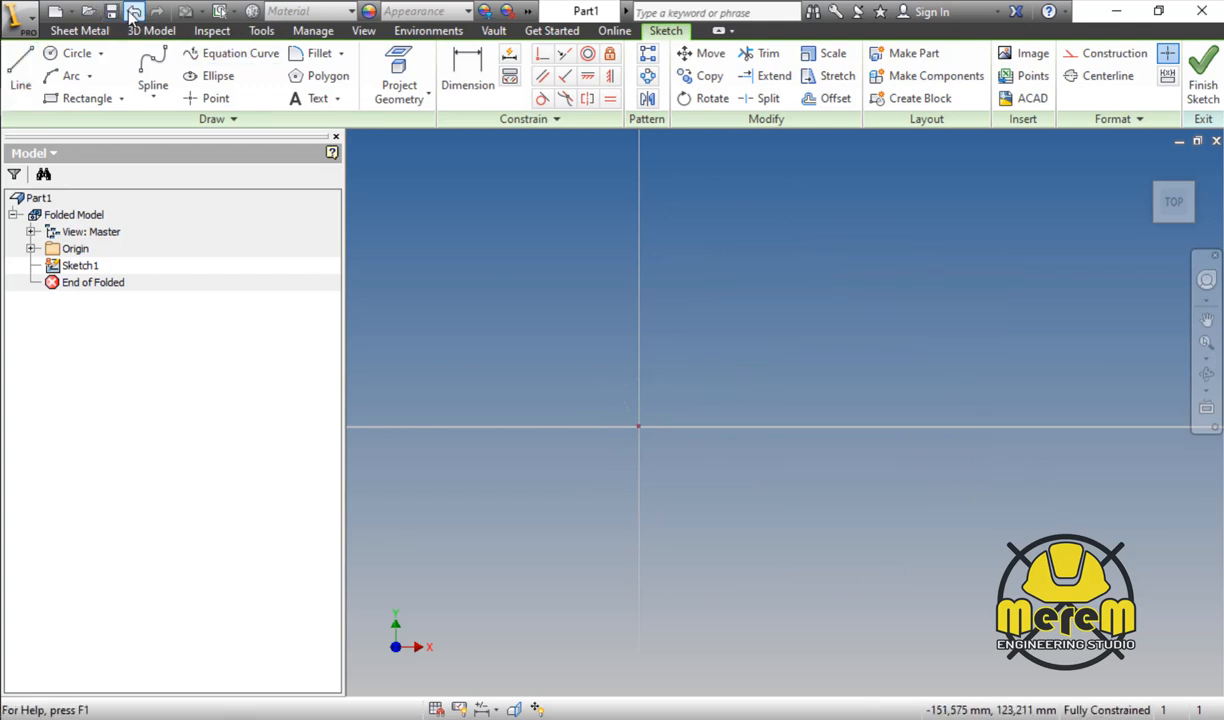
pyautogui.click(134, 12)
pyautogui.click(134, 12)
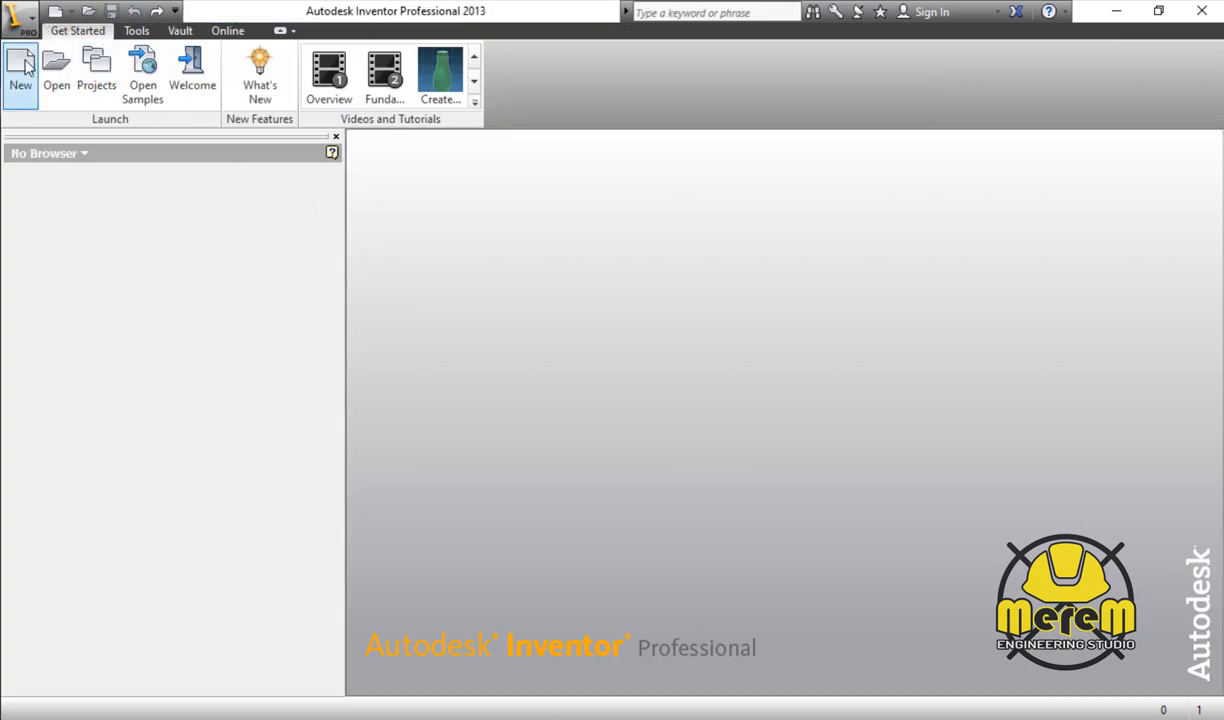
# Step: Create a new inch-based part from the Sheet Metal (in).ipt template in the English templates
pyautogui.click(21, 68)
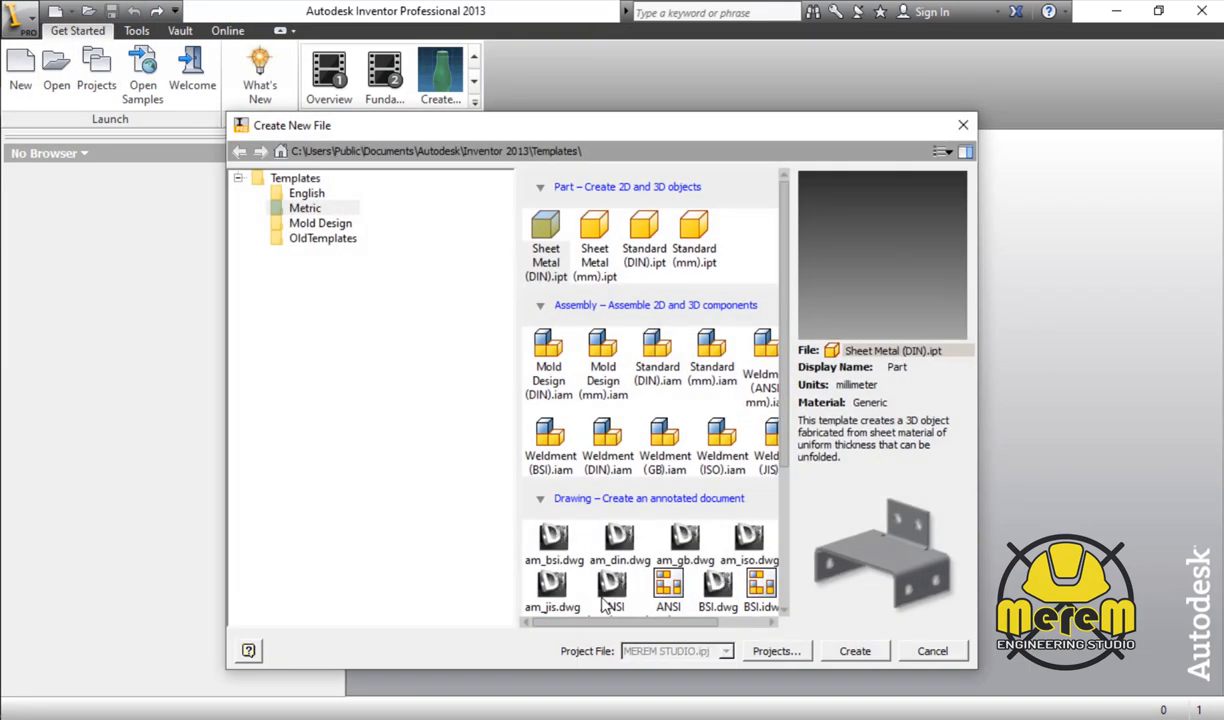
pyautogui.click(306, 208)
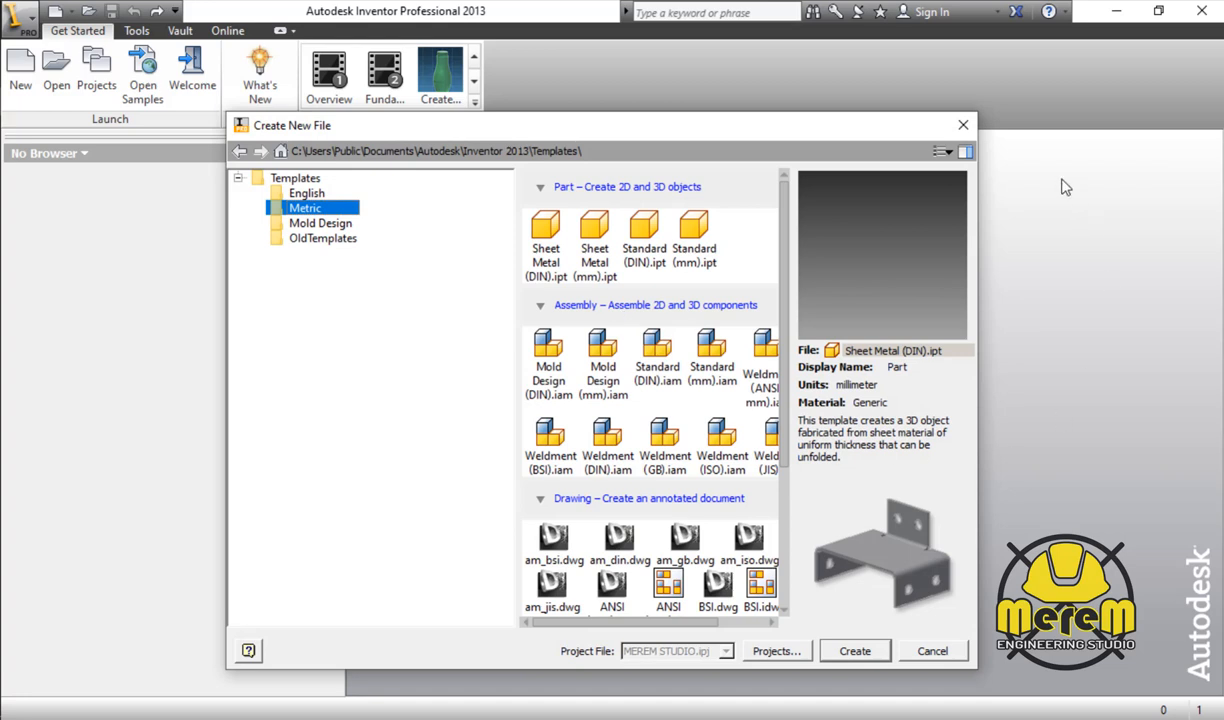
pyautogui.click(299, 194)
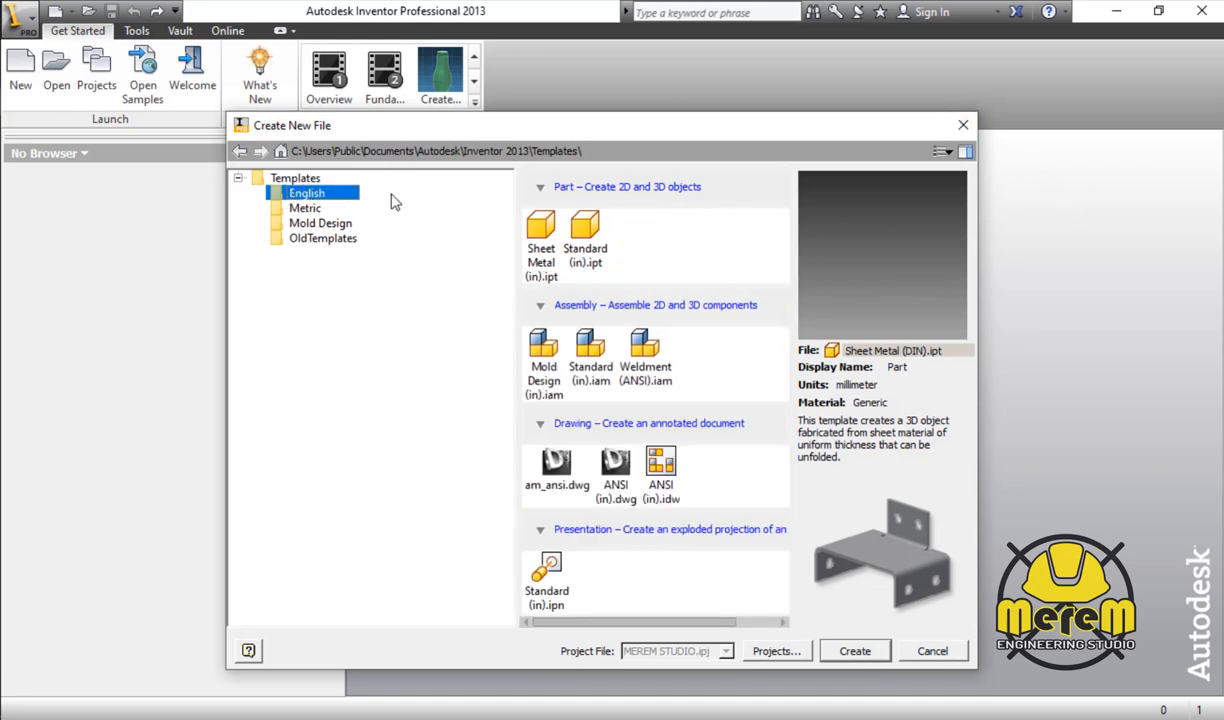
pyautogui.click(541, 230)
pyautogui.click(855, 651)
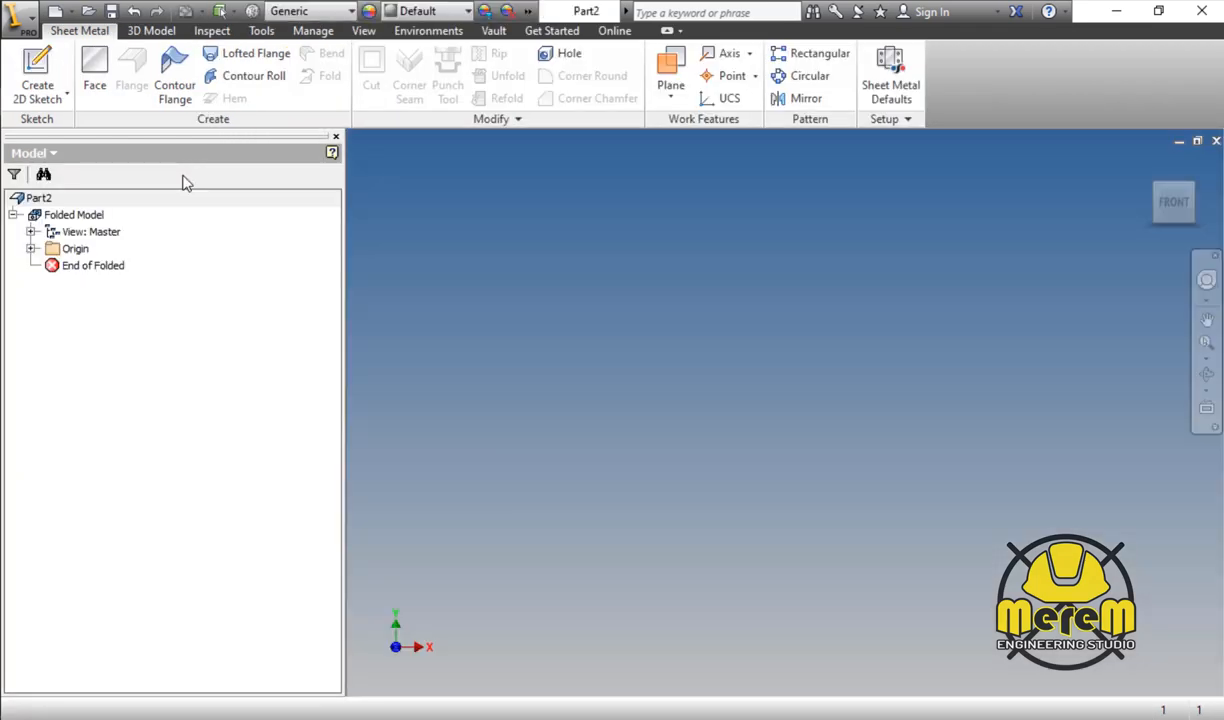
# Step: Sketch the clip's lower arm on the XY plane from the origin, with a base about 1.97 in, end 0.67 in and lip 0.73 in
pyautogui.click(37, 72)
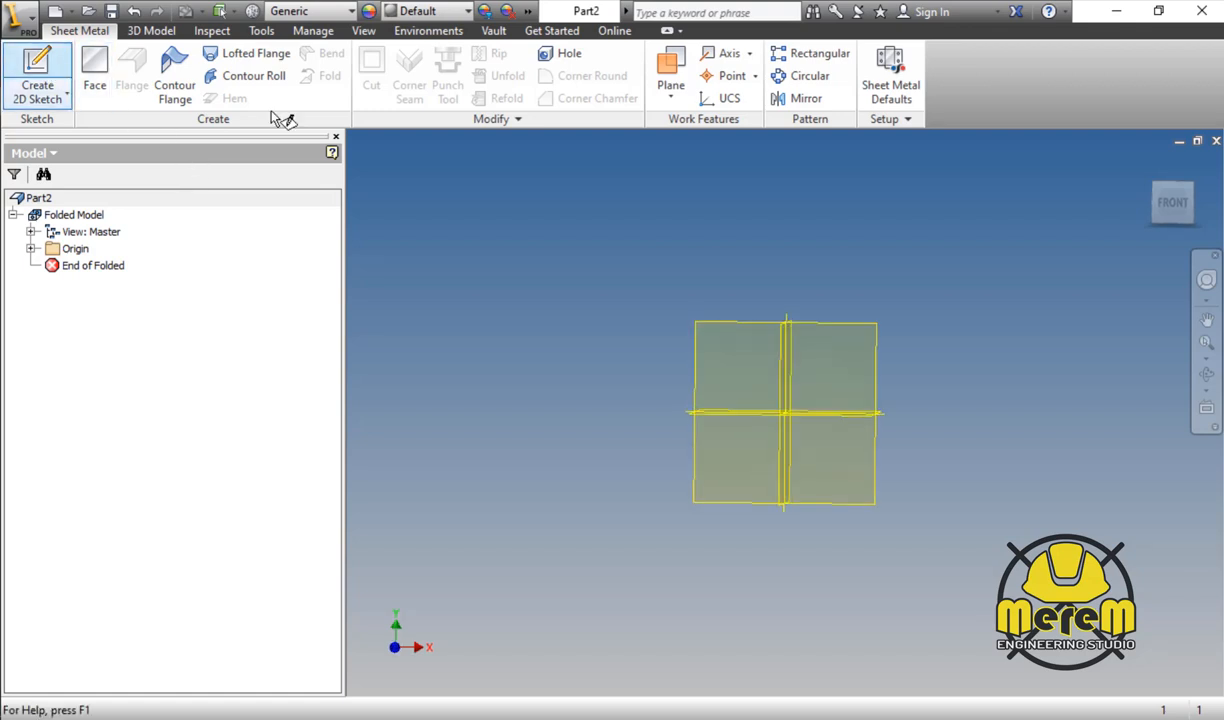
pyautogui.click(840, 348)
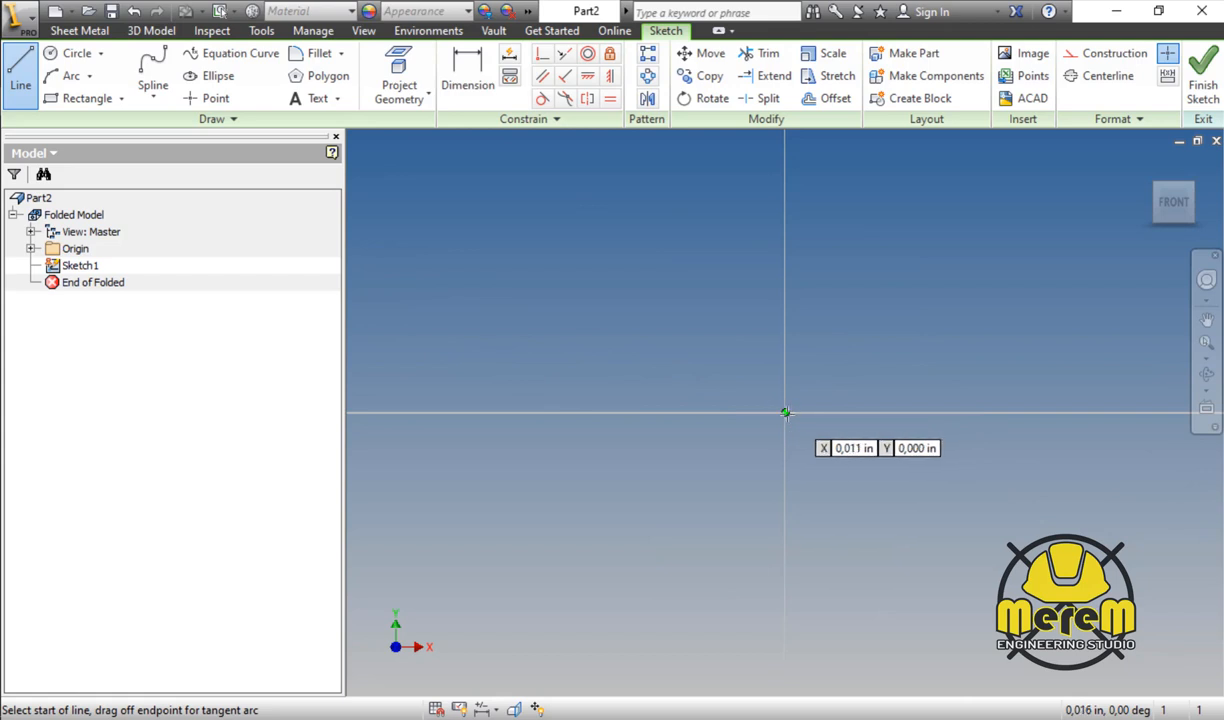
pyautogui.click(784, 412)
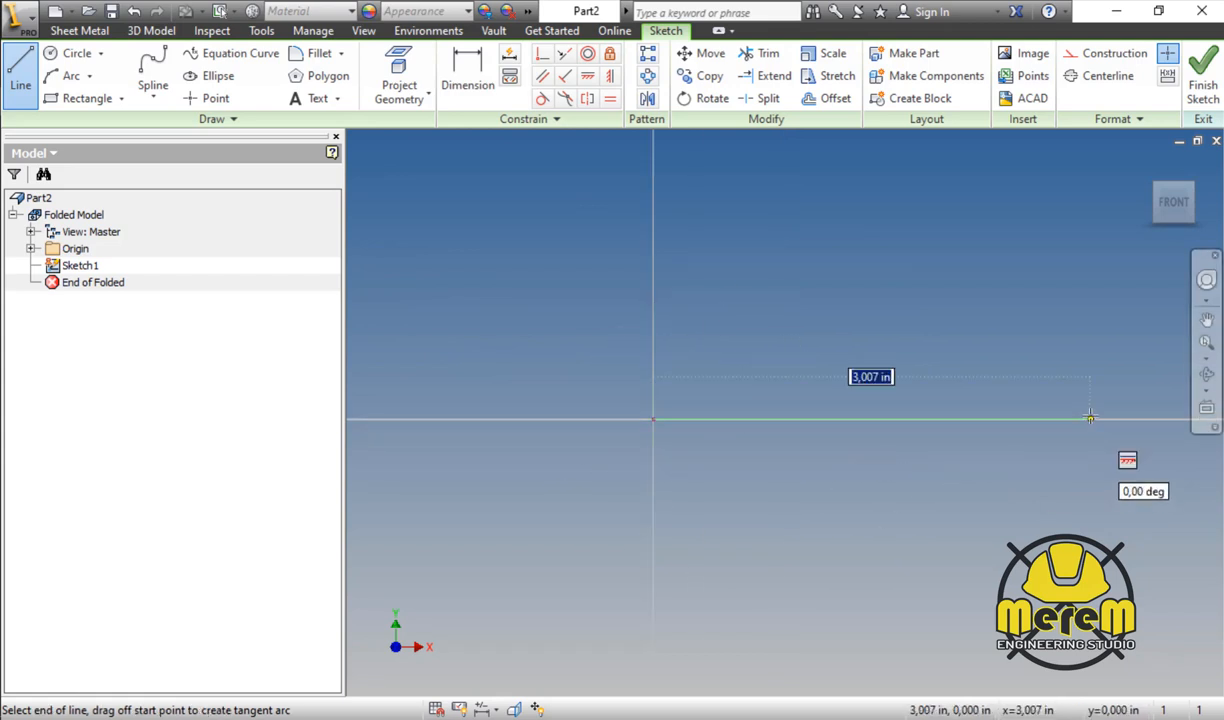
pyautogui.click(939, 418)
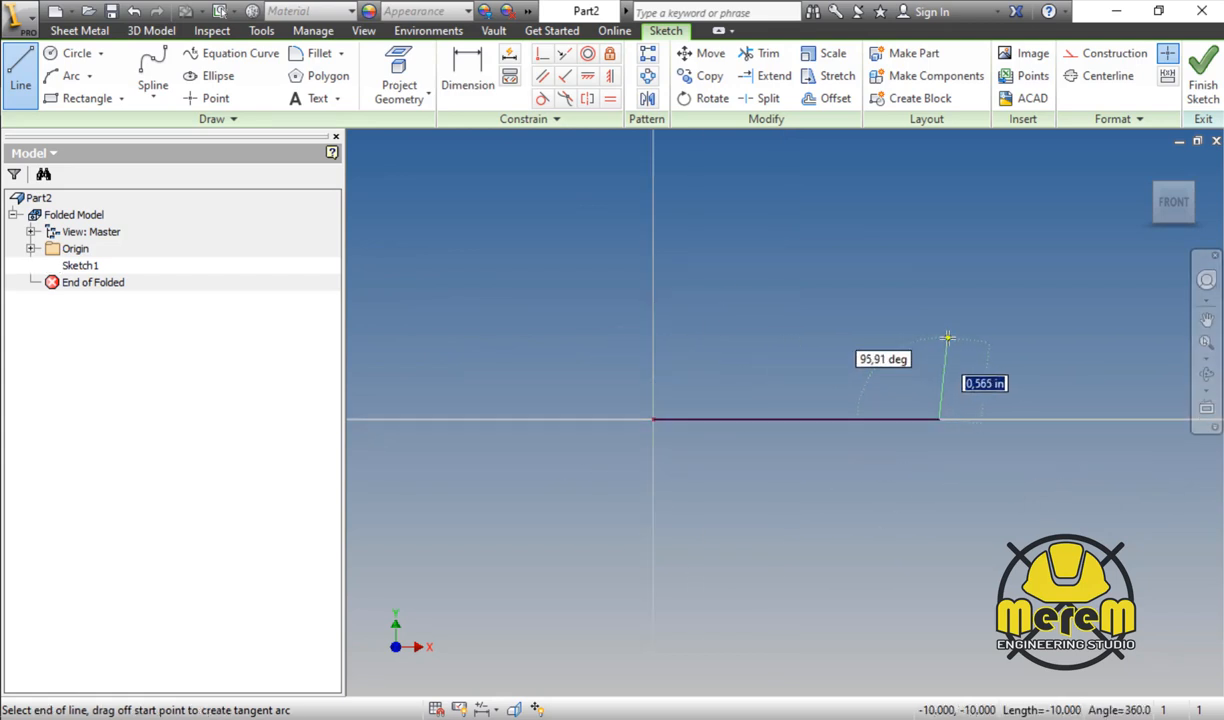
pyautogui.click(939, 322)
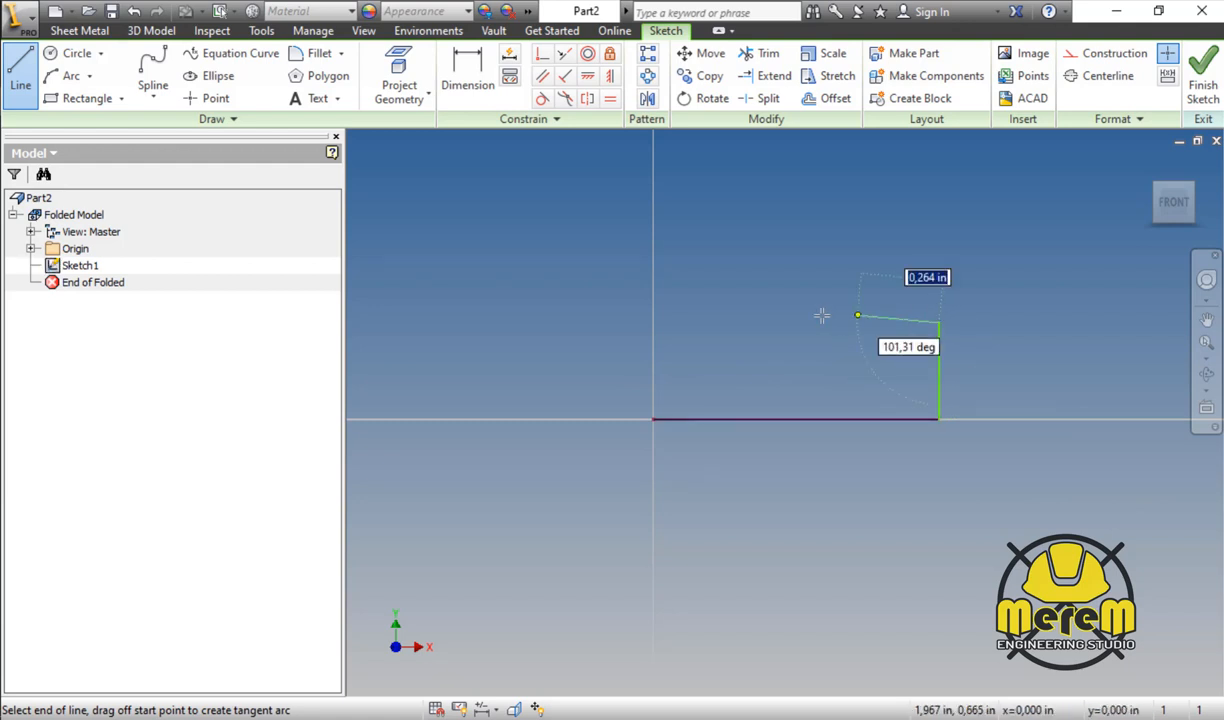
pyautogui.click(833, 322)
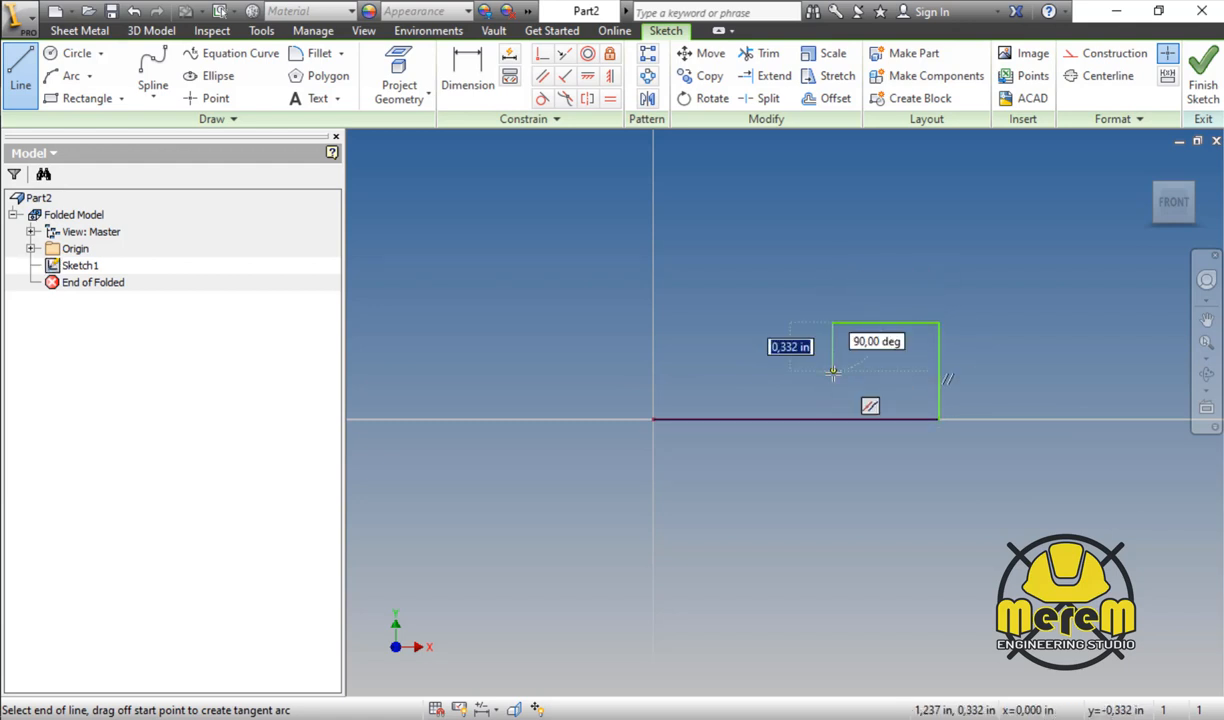
pyautogui.click(833, 372)
pyautogui.click(698, 372)
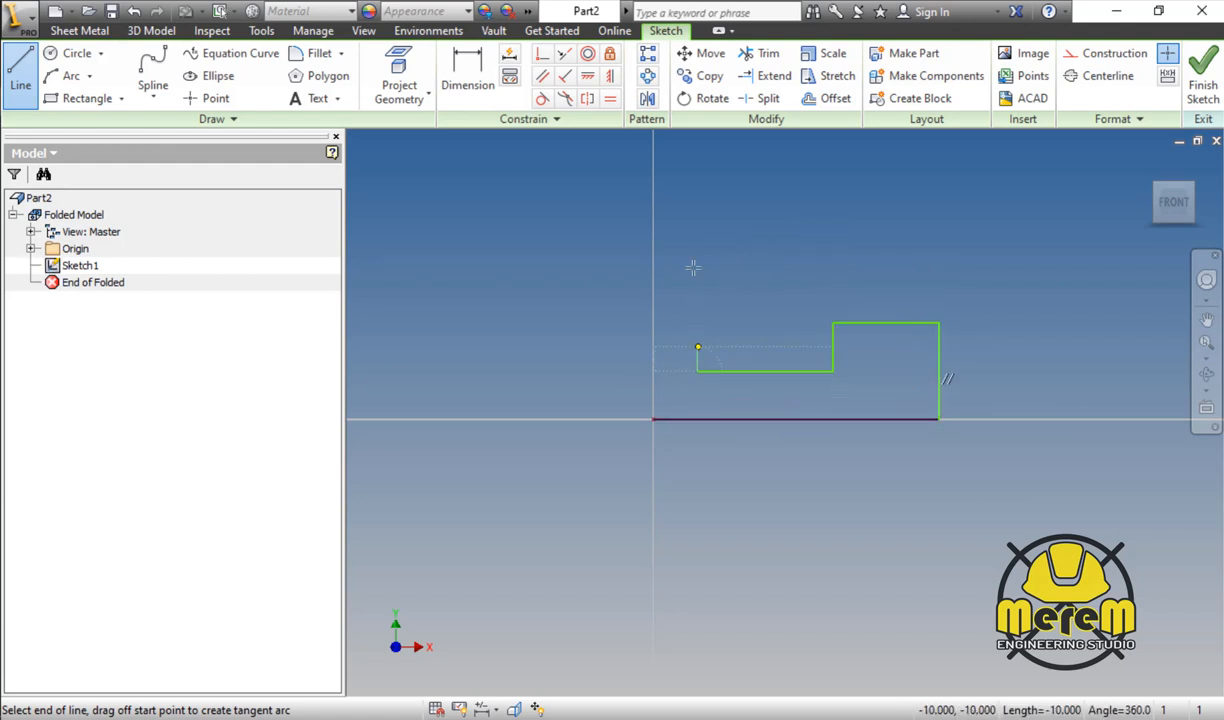
# Step: Complete the C-shaped outline with the inner vertical edge, the upper arm with a lip about 0.73 in long, and the outer edges back to the origin
pyautogui.click(698, 215)
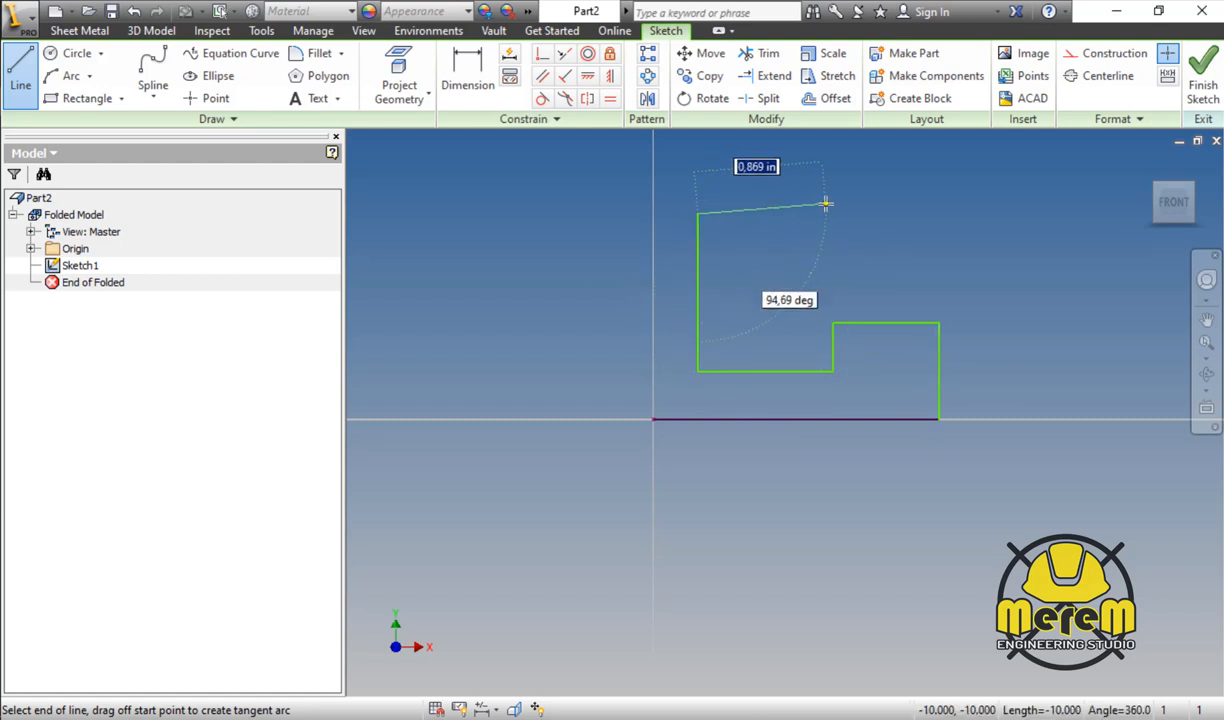
pyautogui.click(833, 215)
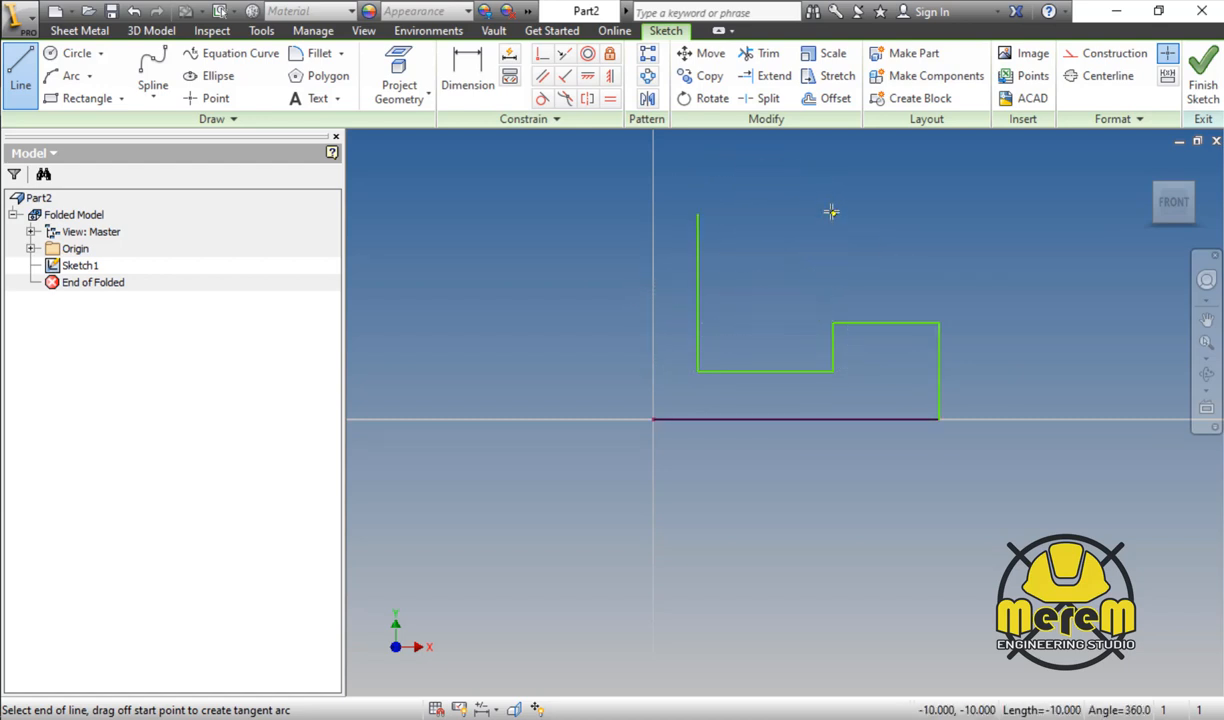
pyautogui.click(833, 279)
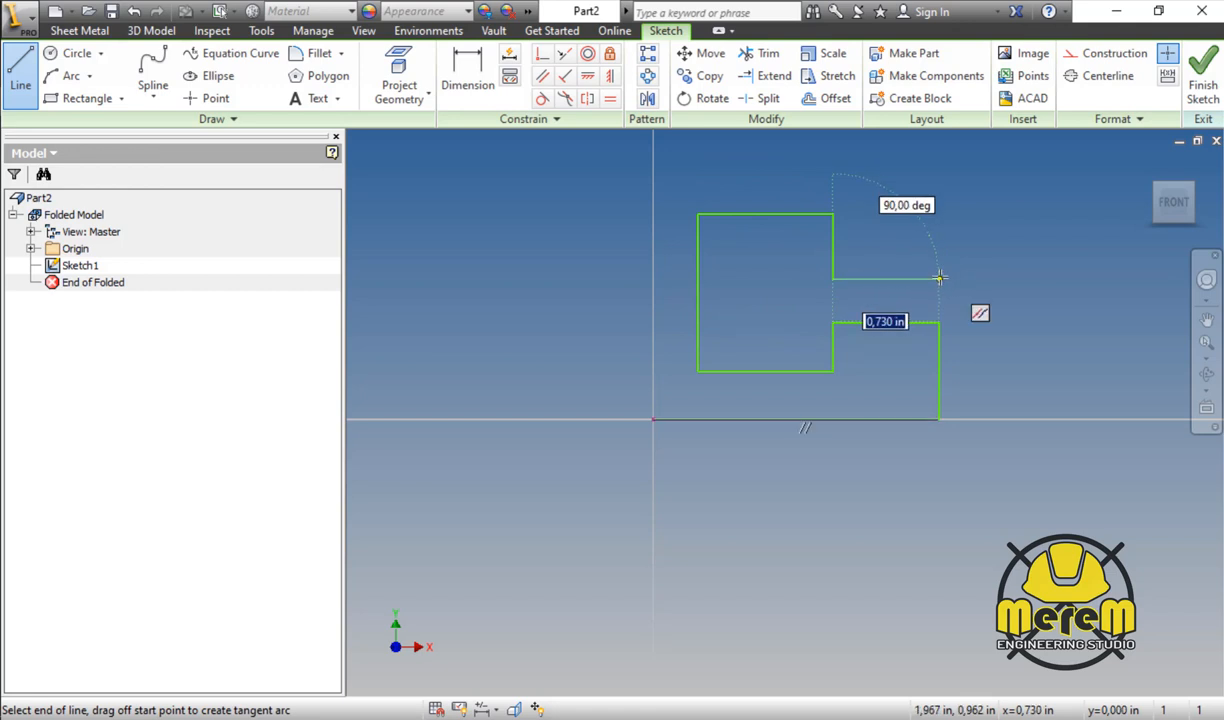
pyautogui.click(939, 279)
pyautogui.click(939, 148)
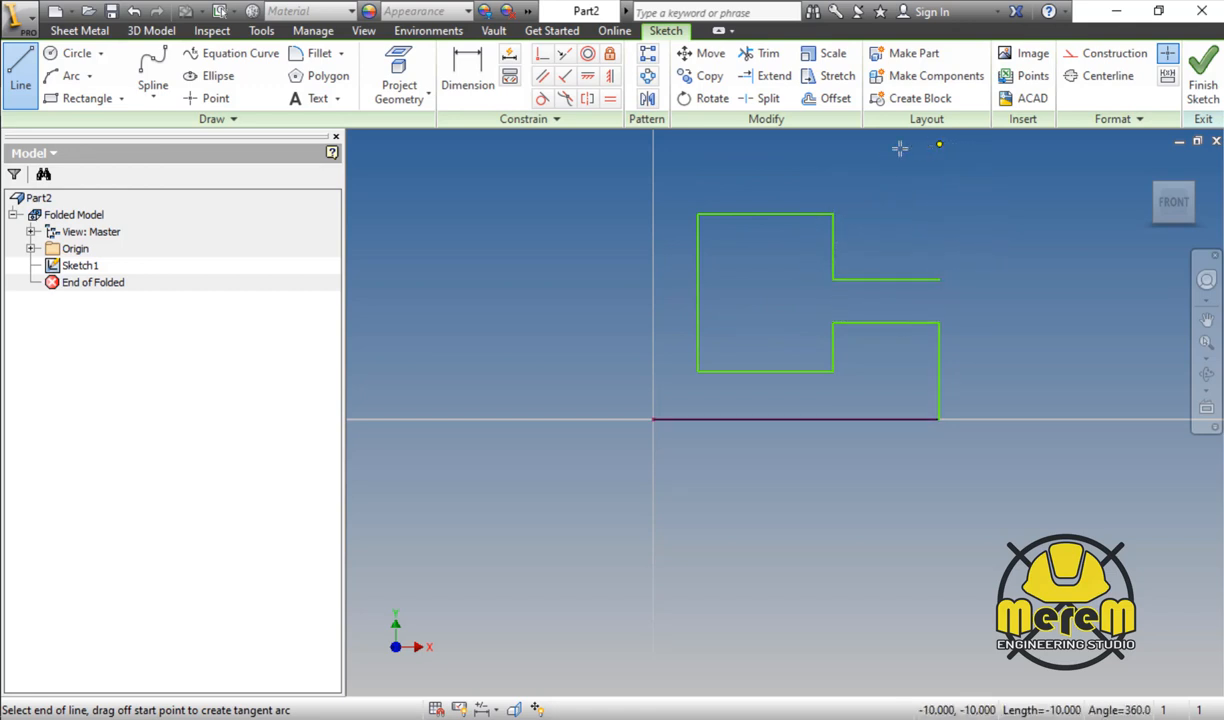
pyautogui.click(654, 145)
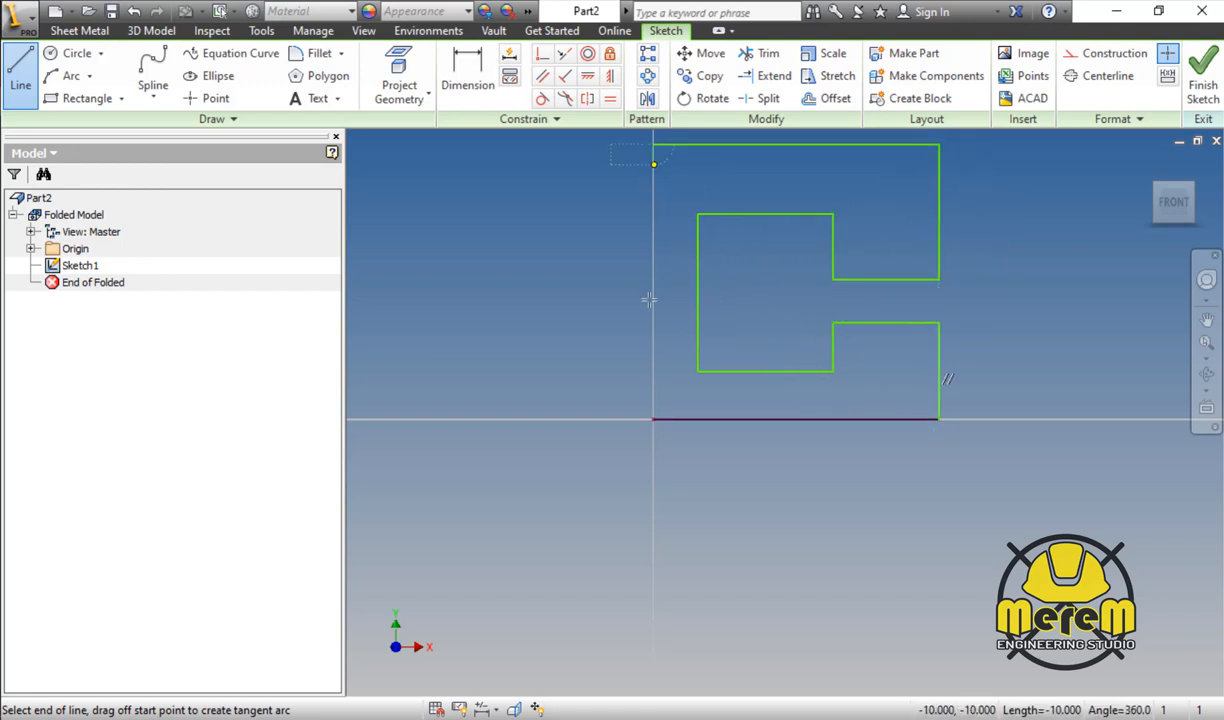
pyautogui.click(654, 418)
pyautogui.scroll(4, 540, 375)
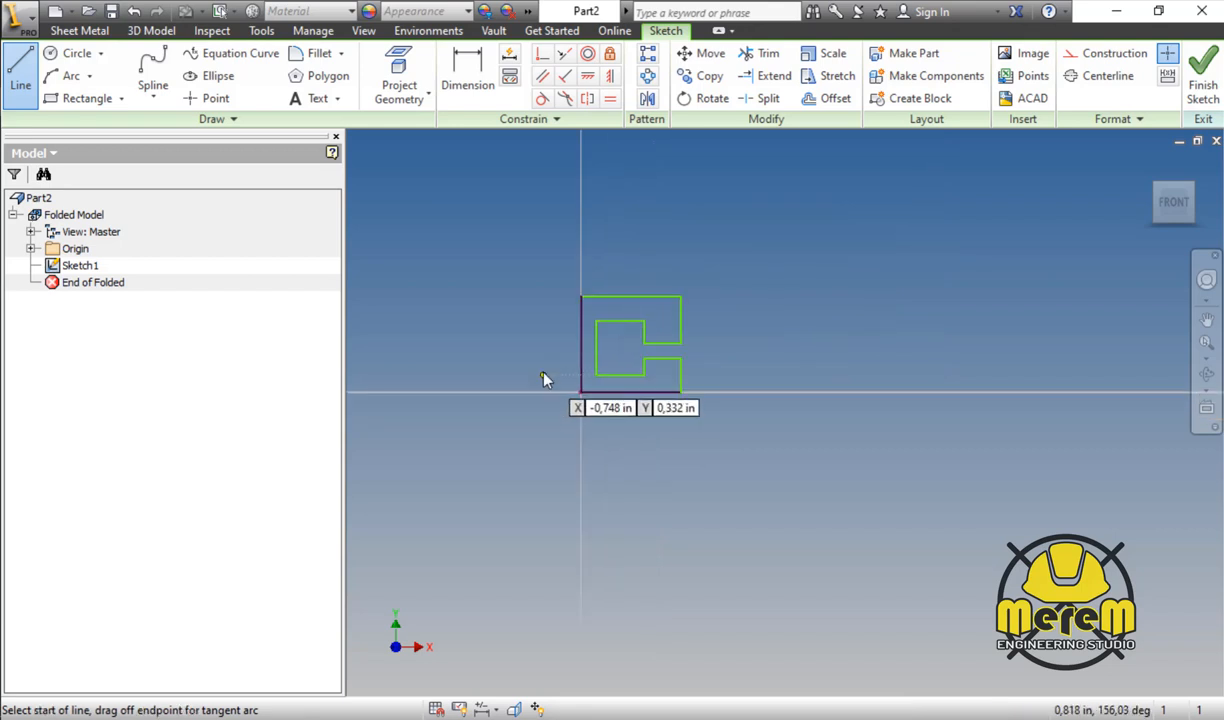
pyautogui.rightClick(543, 375)
pyautogui.click(600, 376)
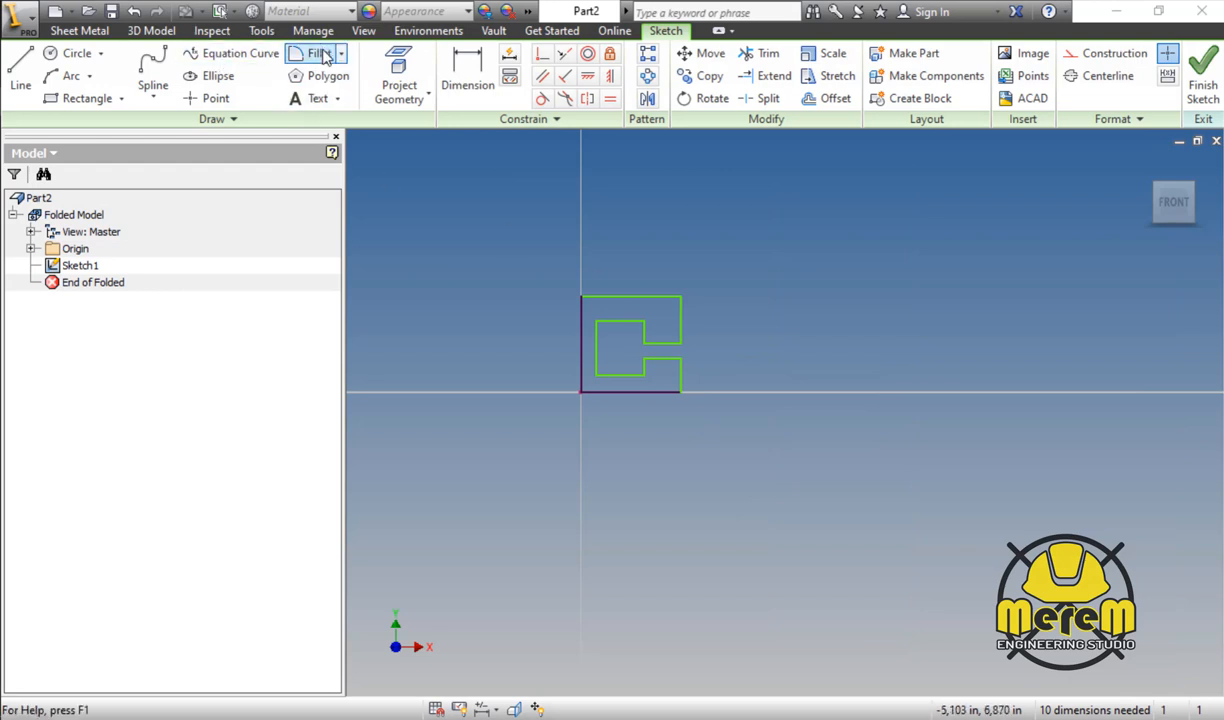
# Step: Chamfer the outline's lower-right outer corner by distance and angle, using 0.125 in and 45 degrees
pyautogui.click(341, 53)
pyautogui.click(340, 117)
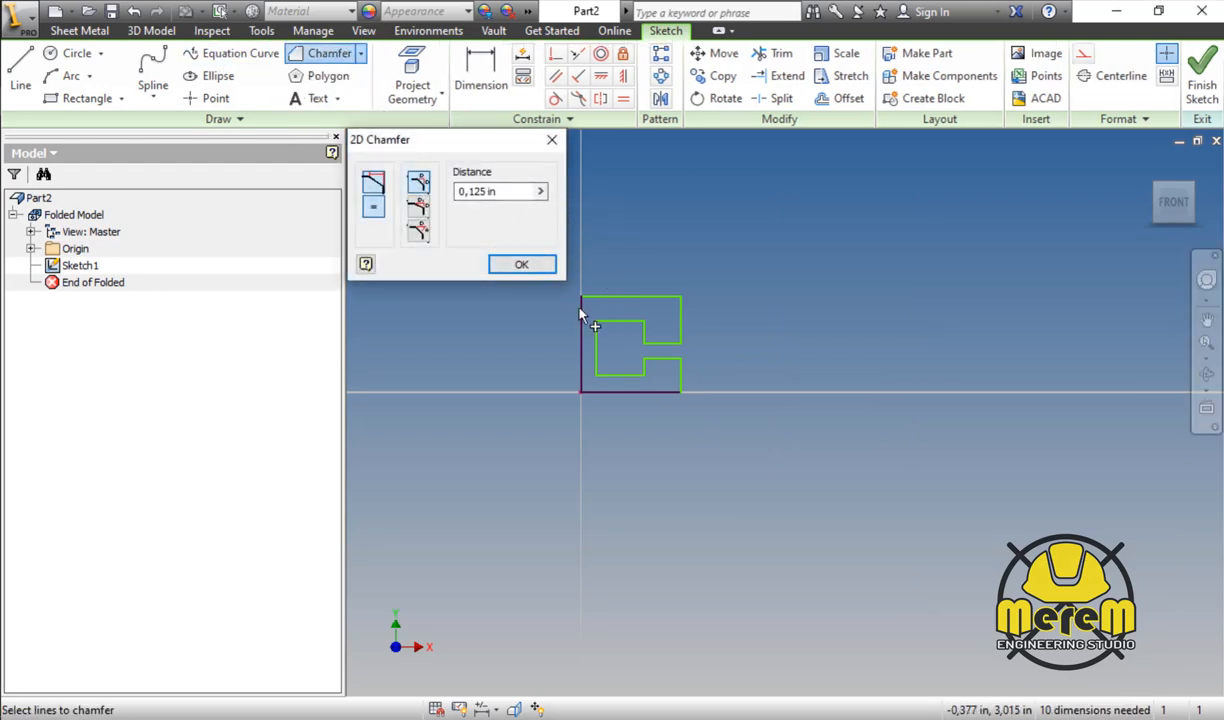
pyautogui.scroll(-3, 688, 398)
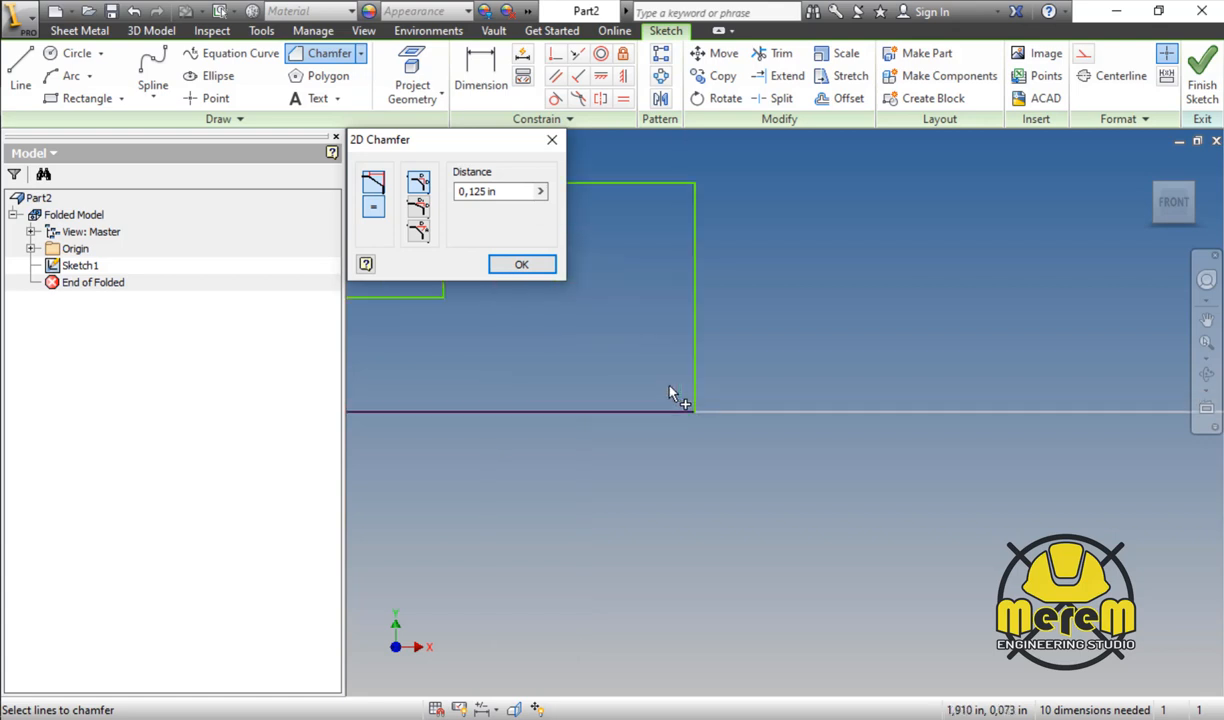
pyautogui.click(419, 209)
pyautogui.click(419, 231)
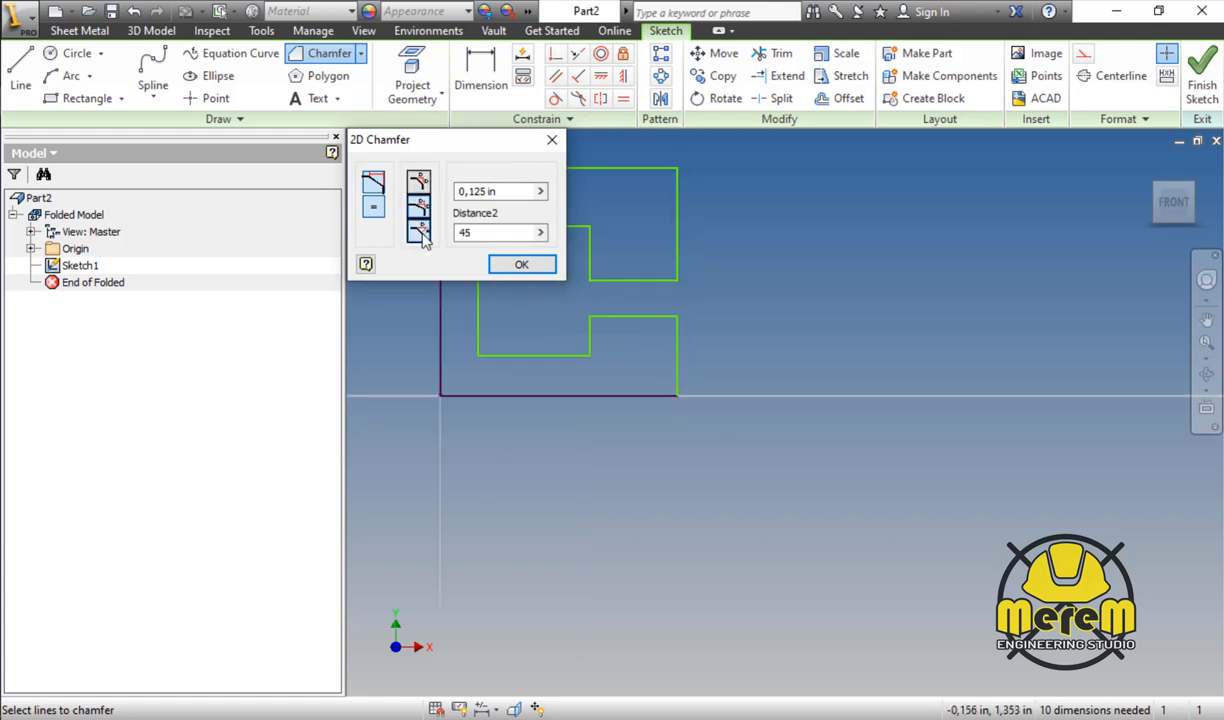
pyautogui.click(676, 378)
pyautogui.click(667, 396)
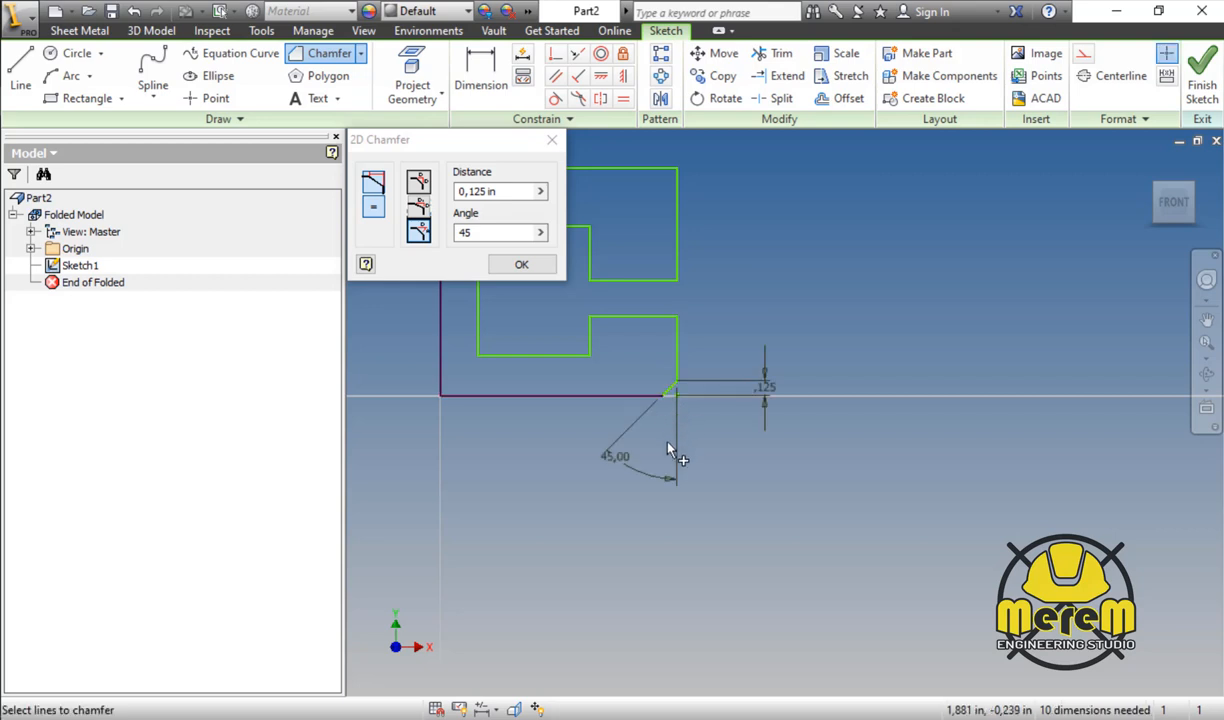
# Step: Undo the lower-right outer corner chamfer and try applying it again with a 0.125 in distance and 45 degrees
pyautogui.click(134, 12)
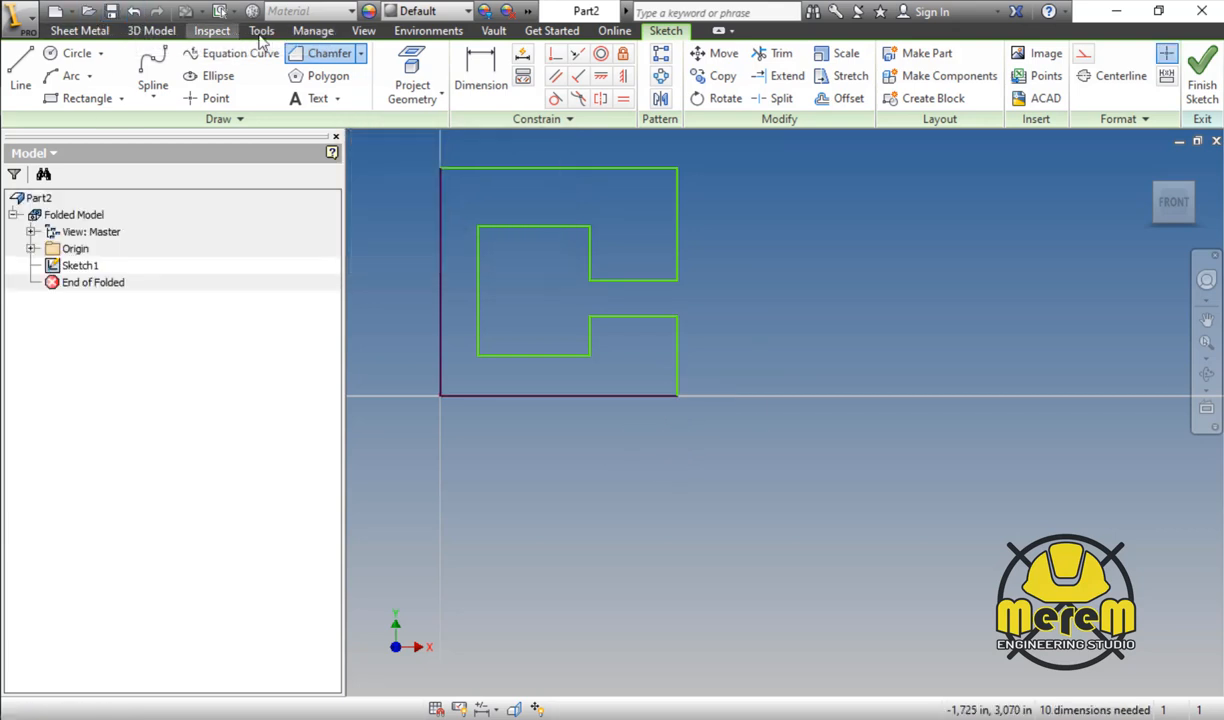
pyautogui.click(675, 398)
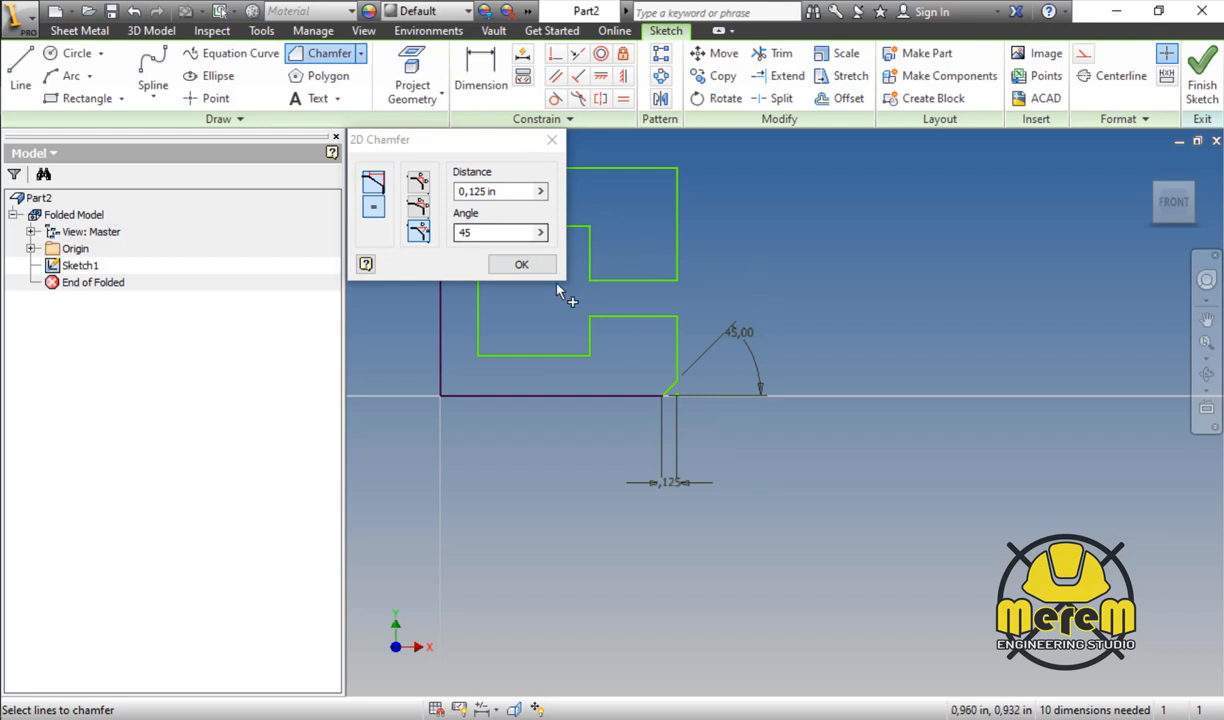
pyautogui.click(521, 265)
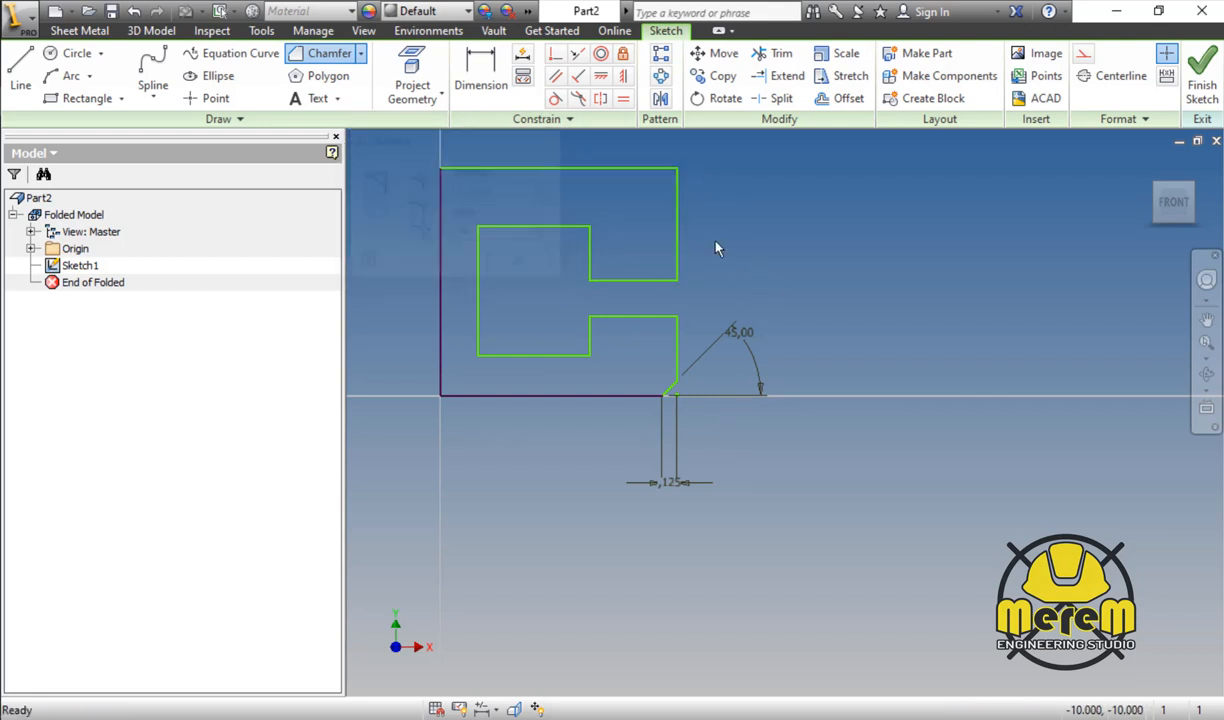
# Step: Undo the chamfer on the outline's lower-right outer corner to restore the square corner
pyautogui.scroll(-3, 647, 281)
pyautogui.scroll(2, 743, 270)
pyautogui.scroll(-3, 739, 390)
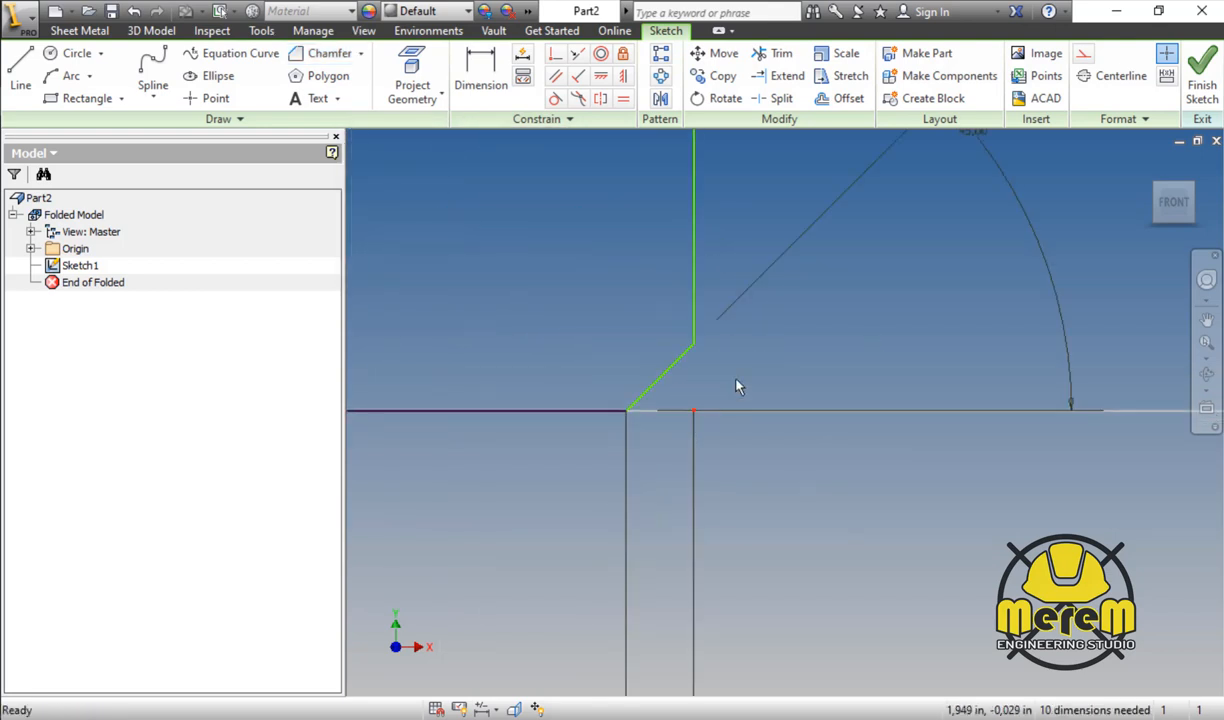
pyautogui.scroll(2, 736, 370)
pyautogui.press('d')
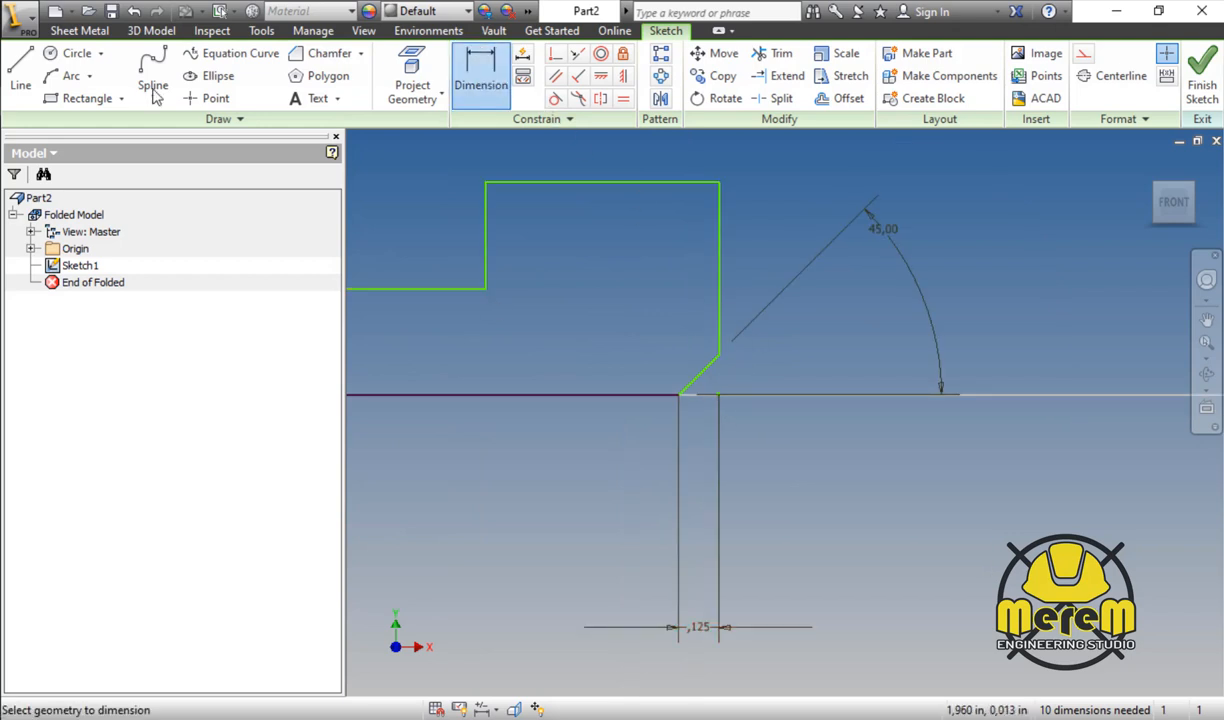
pyautogui.click(134, 11)
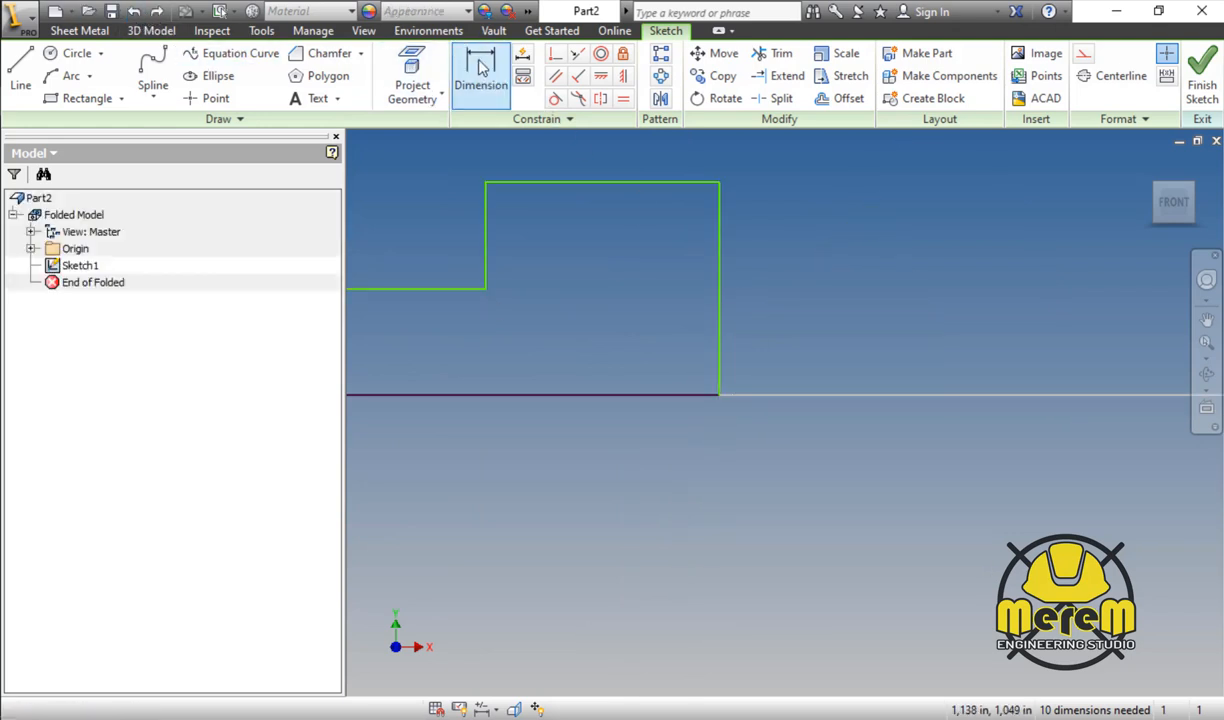
# Step: Dimension the overall width of the C outline along its base and set it to 1.5 in
pyautogui.click(719, 284)
pyautogui.scroll(4, 1024, 363)
pyautogui.press('Escape')
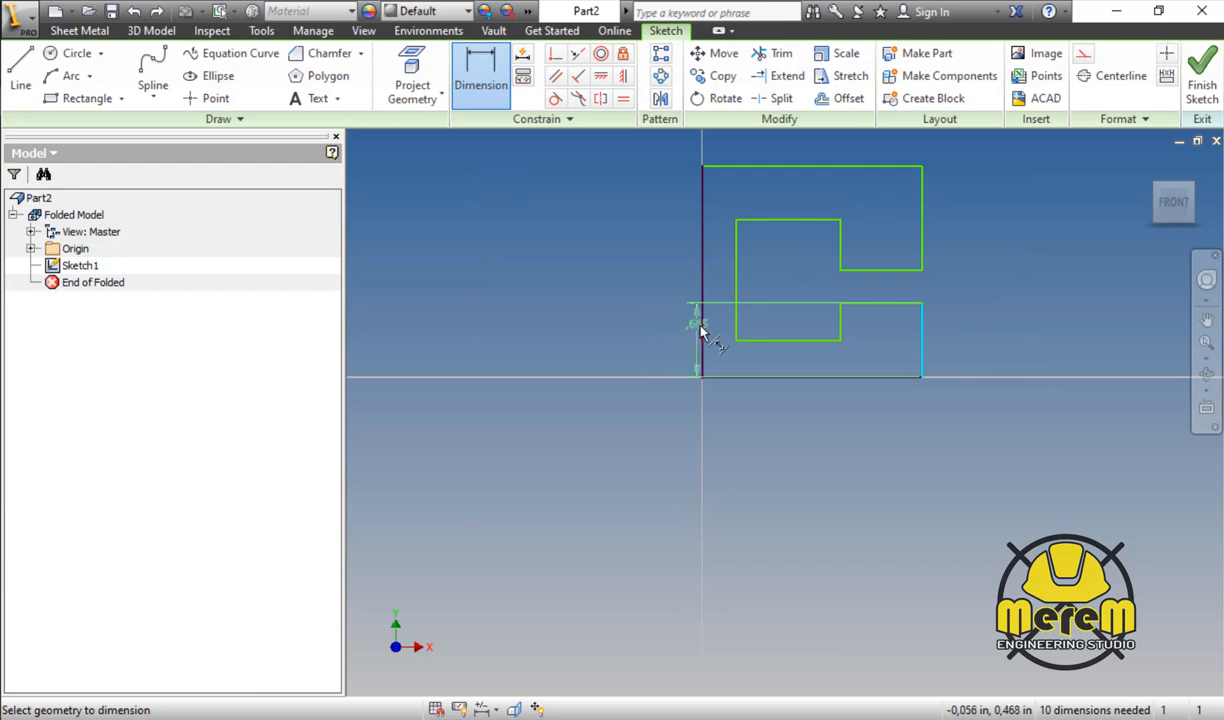
pyautogui.click(705, 377)
pyautogui.click(757, 459)
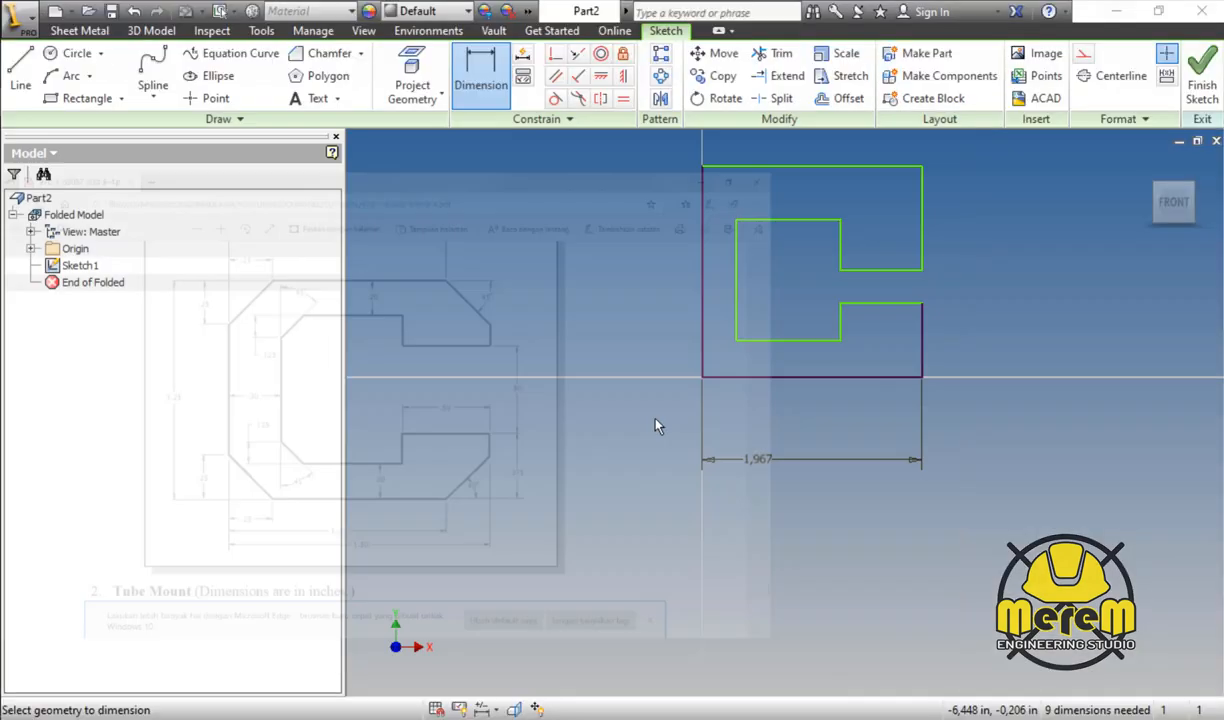
pyautogui.click(777, 460)
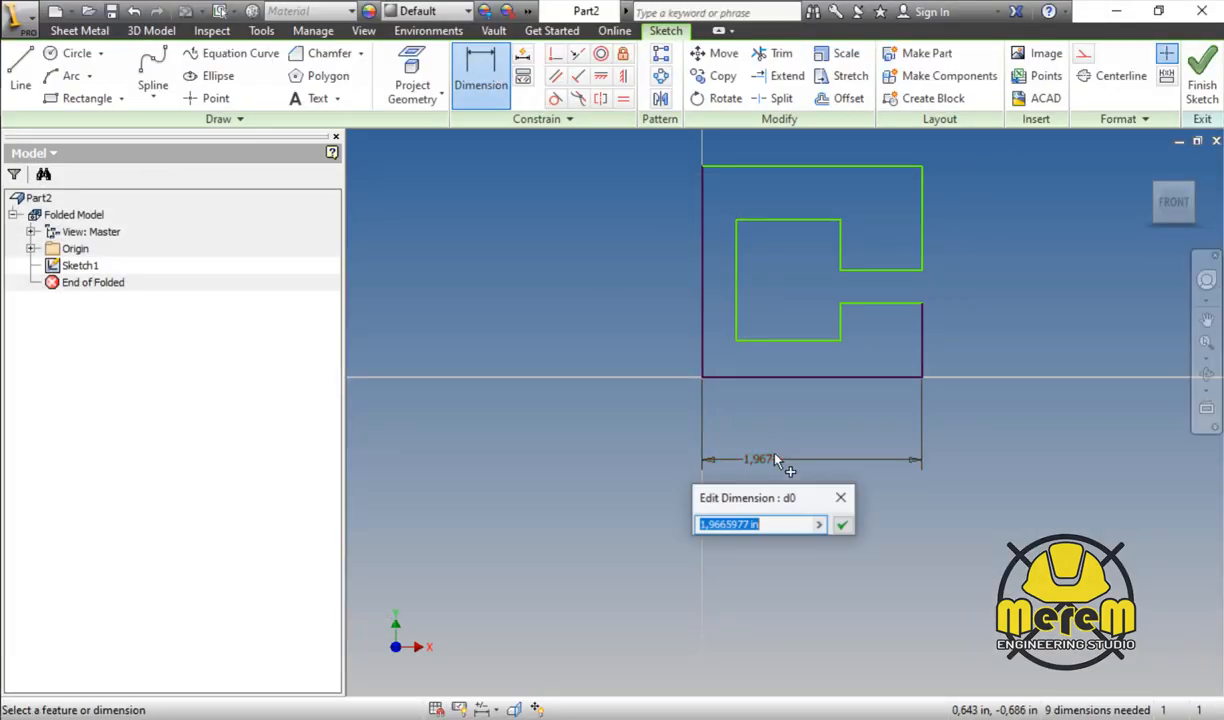
pyautogui.write('1')
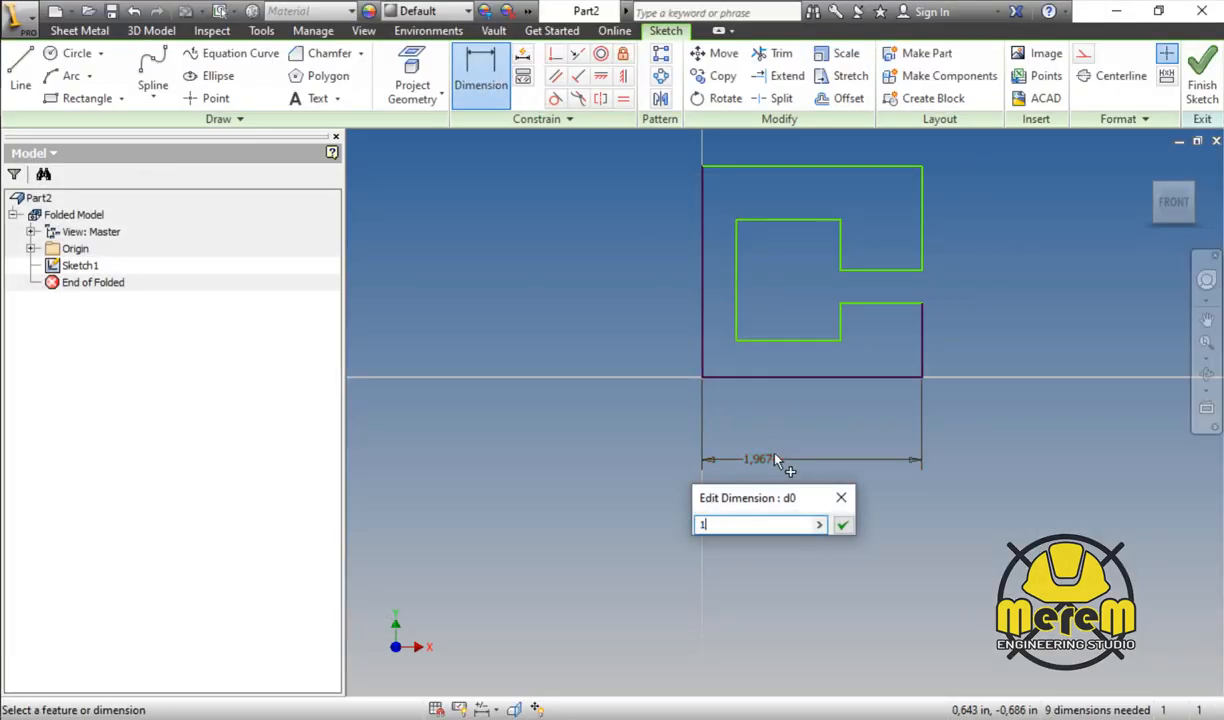
pyautogui.write('.5')
pyautogui.press('Return')
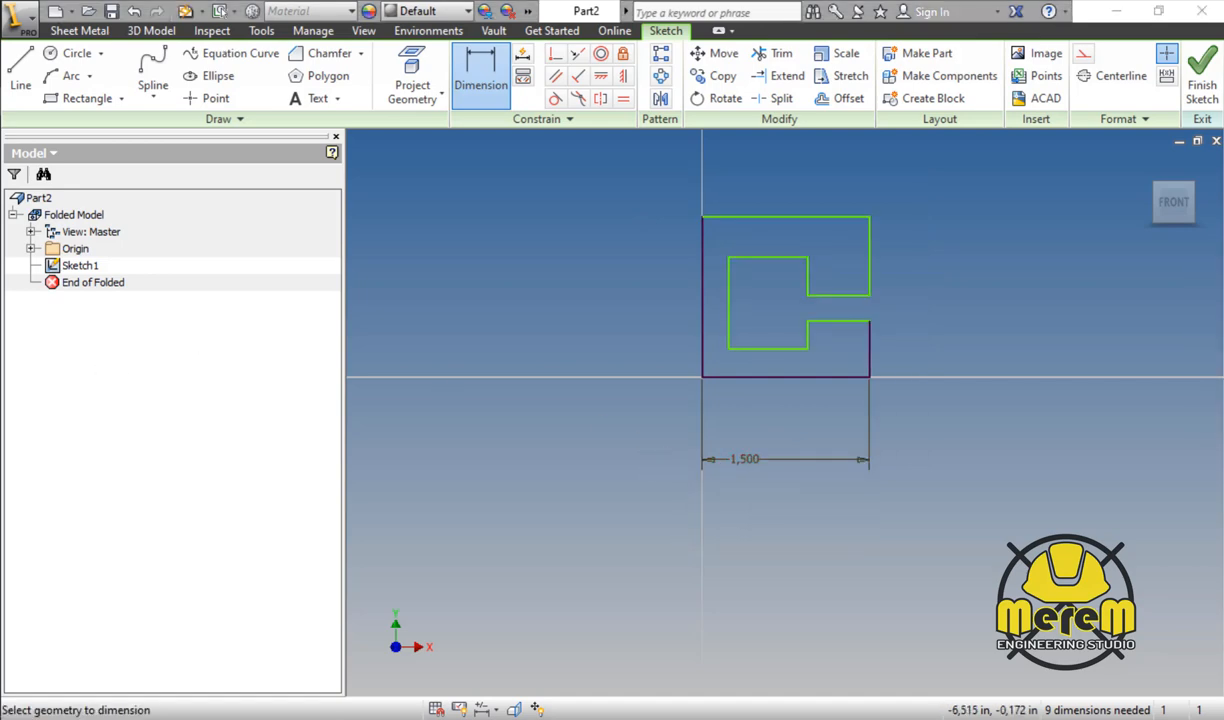
# Step: Check the reference drawing, and draw a vertical line across the mouth of the C between its two outer lip corners
pyautogui.hotkey('alt', 'Tab')
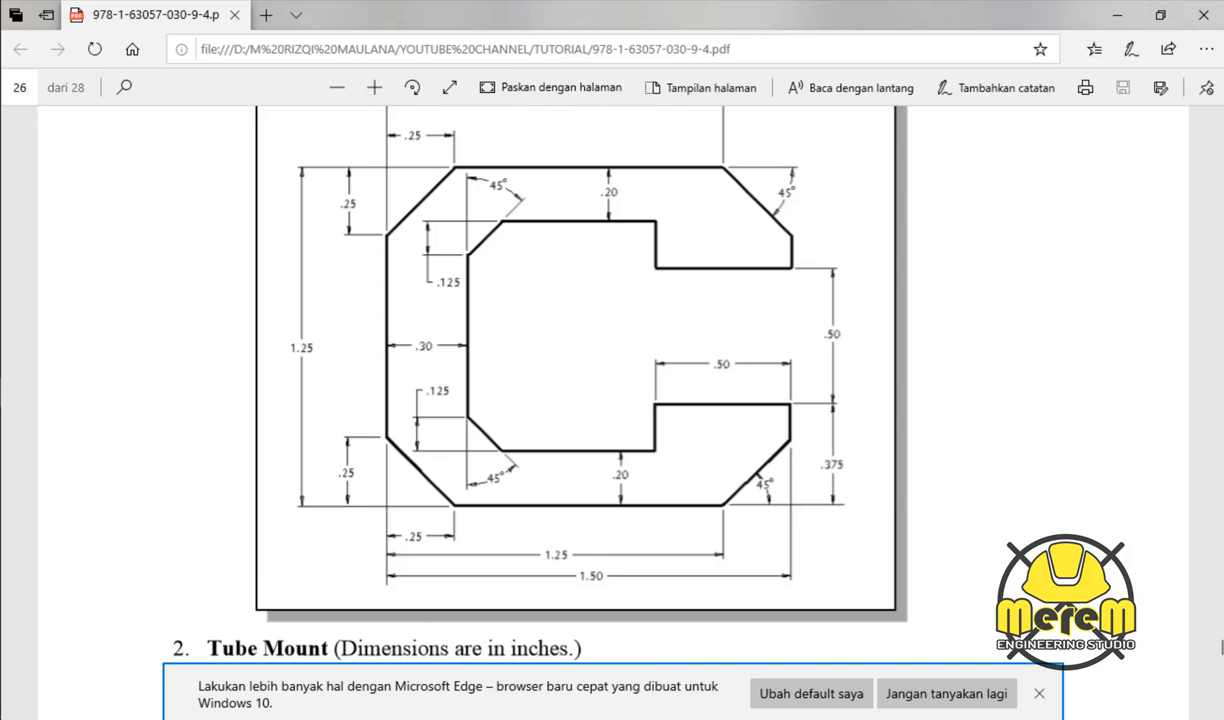
pyautogui.hotkey('alt', 'Tab')
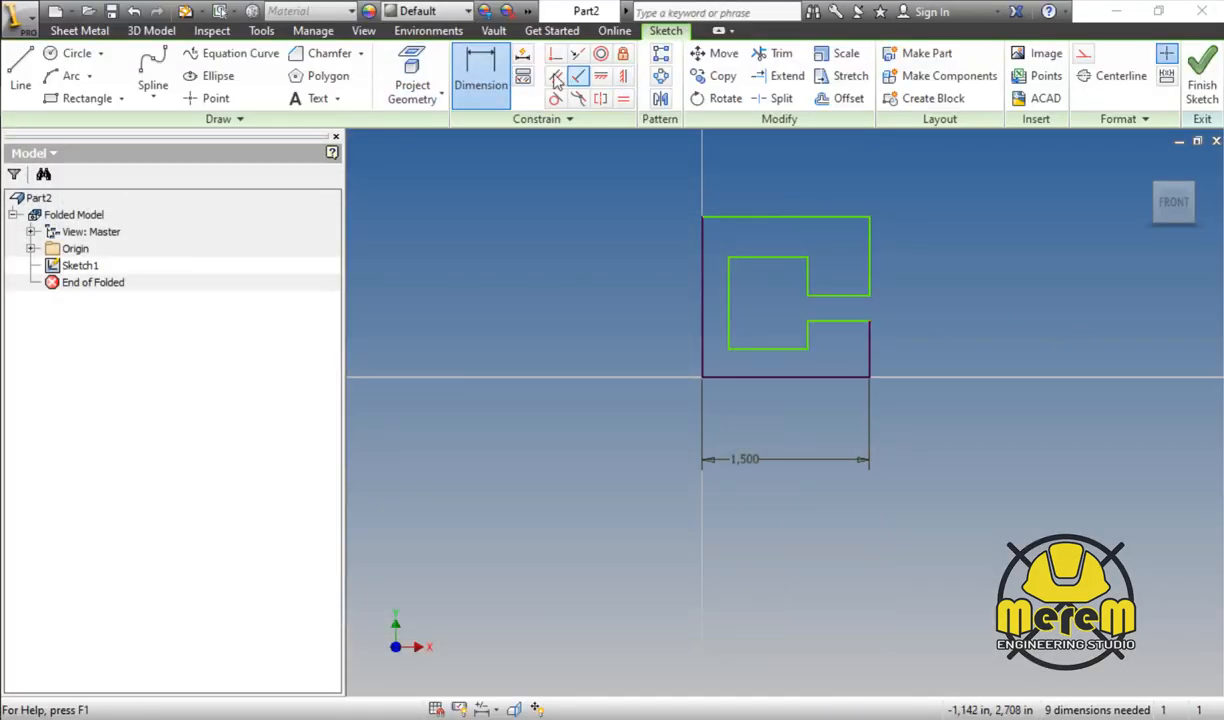
pyautogui.click(20, 68)
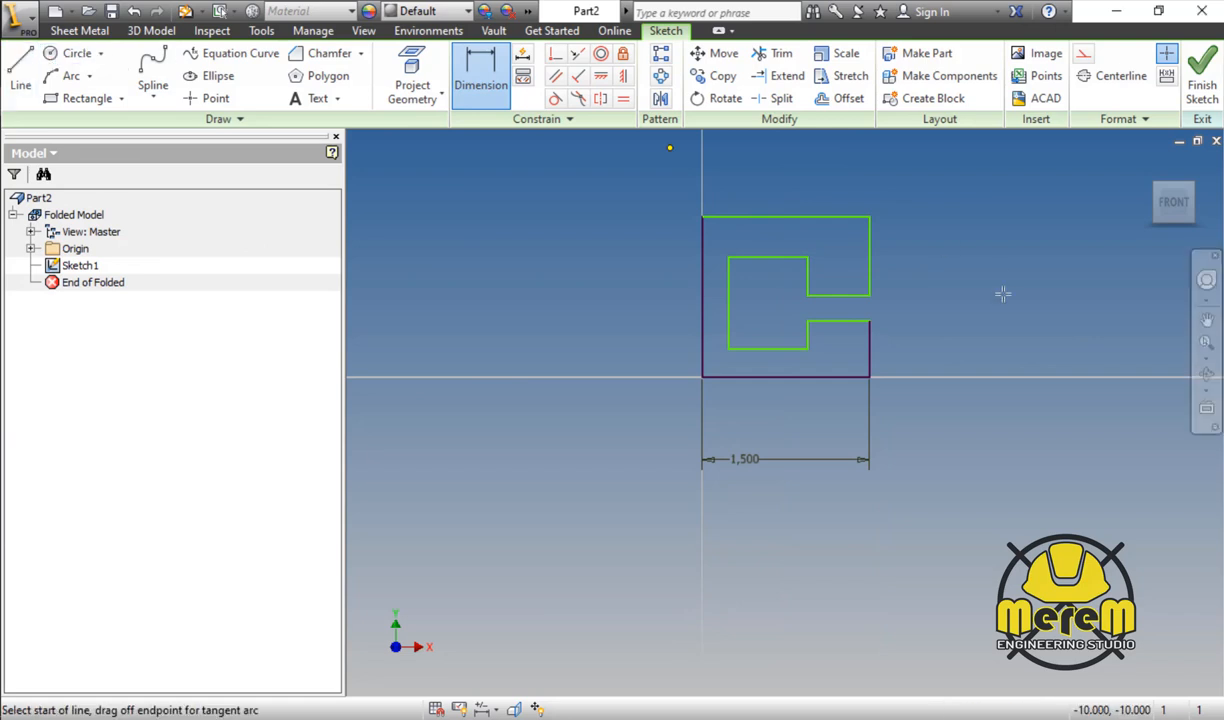
pyautogui.click(869, 295)
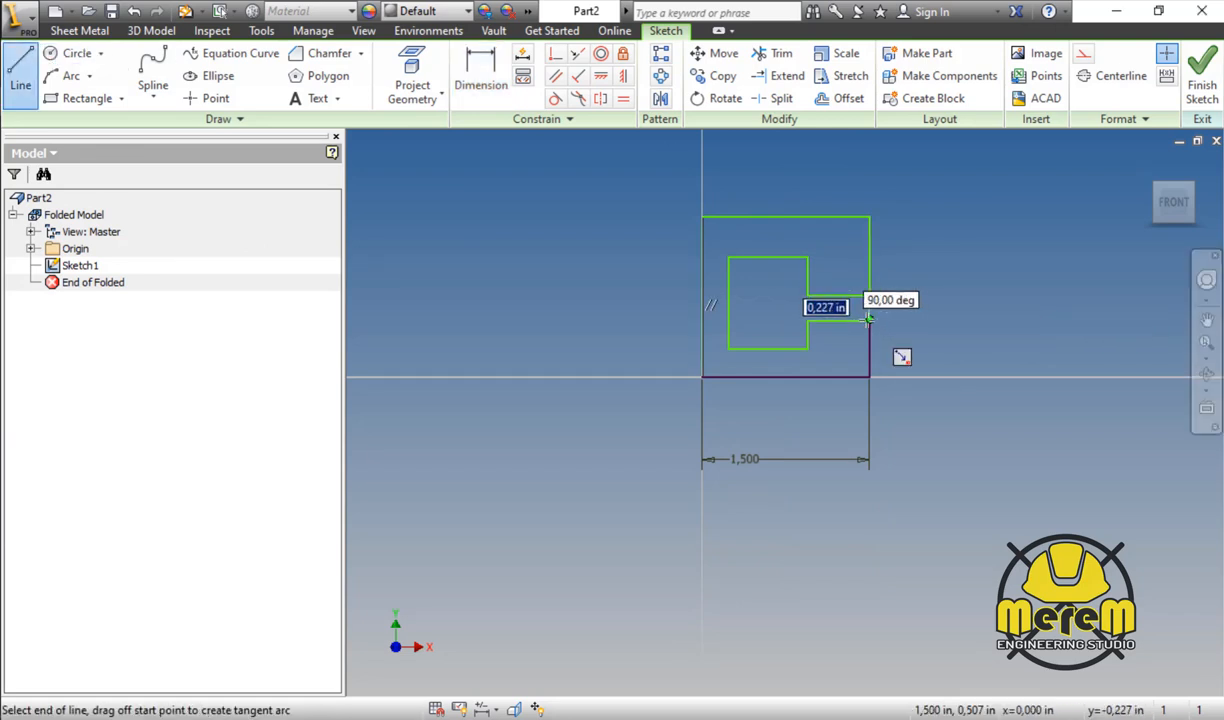
pyautogui.click(869, 320)
pyautogui.press('Escape')
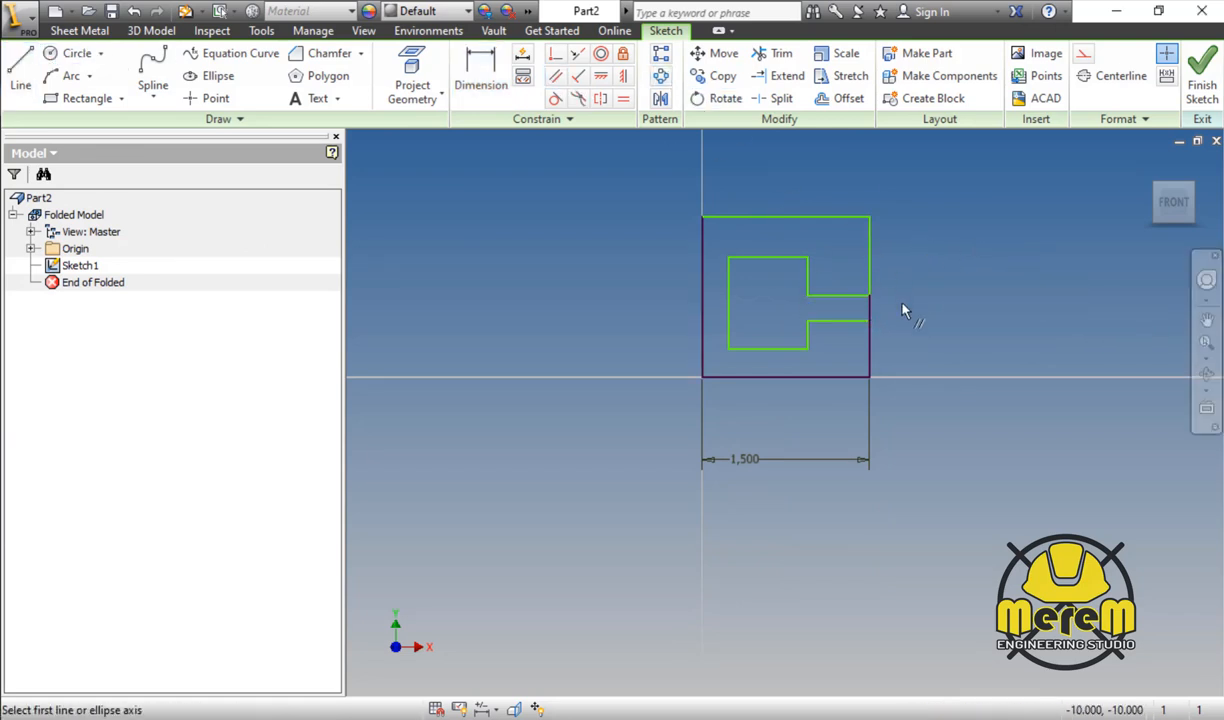
# Step: Apply a parallel constraint between the line closing the mouth and the upper arm's outer vertical edge
pyautogui.click(869, 308)
pyautogui.click(809, 333)
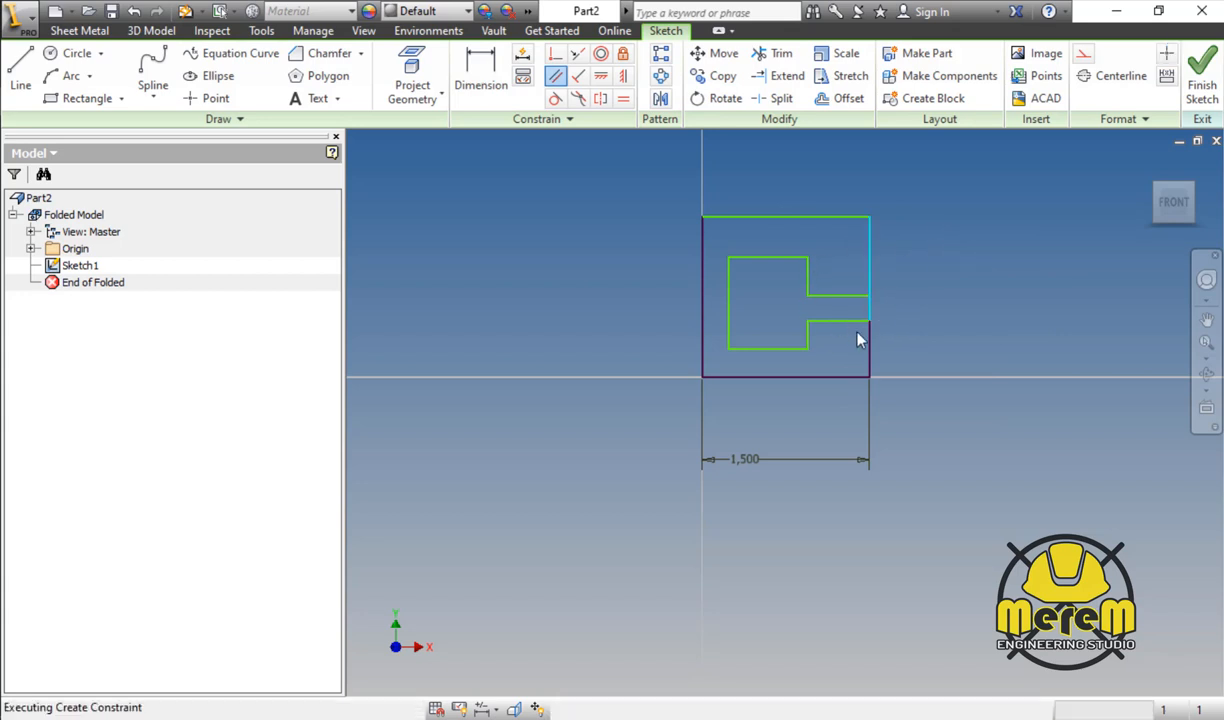
pyautogui.click(404, 172)
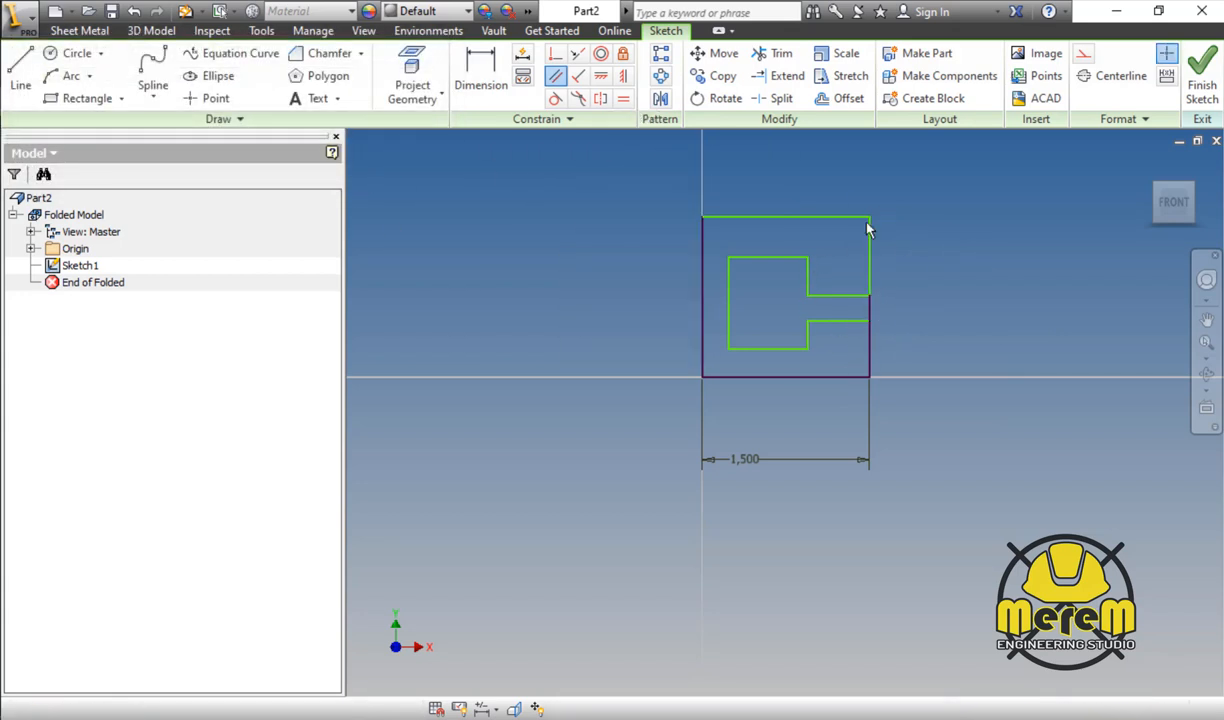
pyautogui.press('Escape')
pyautogui.moveTo(870, 240); pyautogui.dragTo(953, 260)
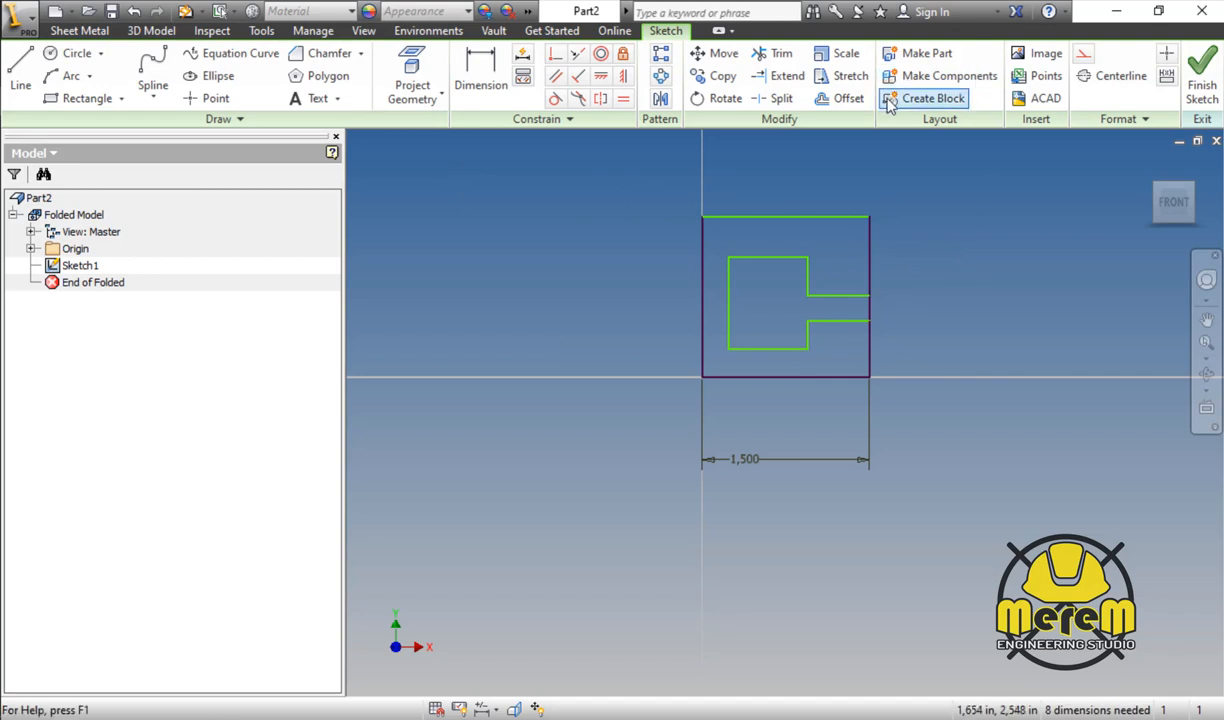
# Step: Convert the line across the mouth of the C to construction geometry
pyautogui.click(878, 279)
pyautogui.rightClick(874, 304)
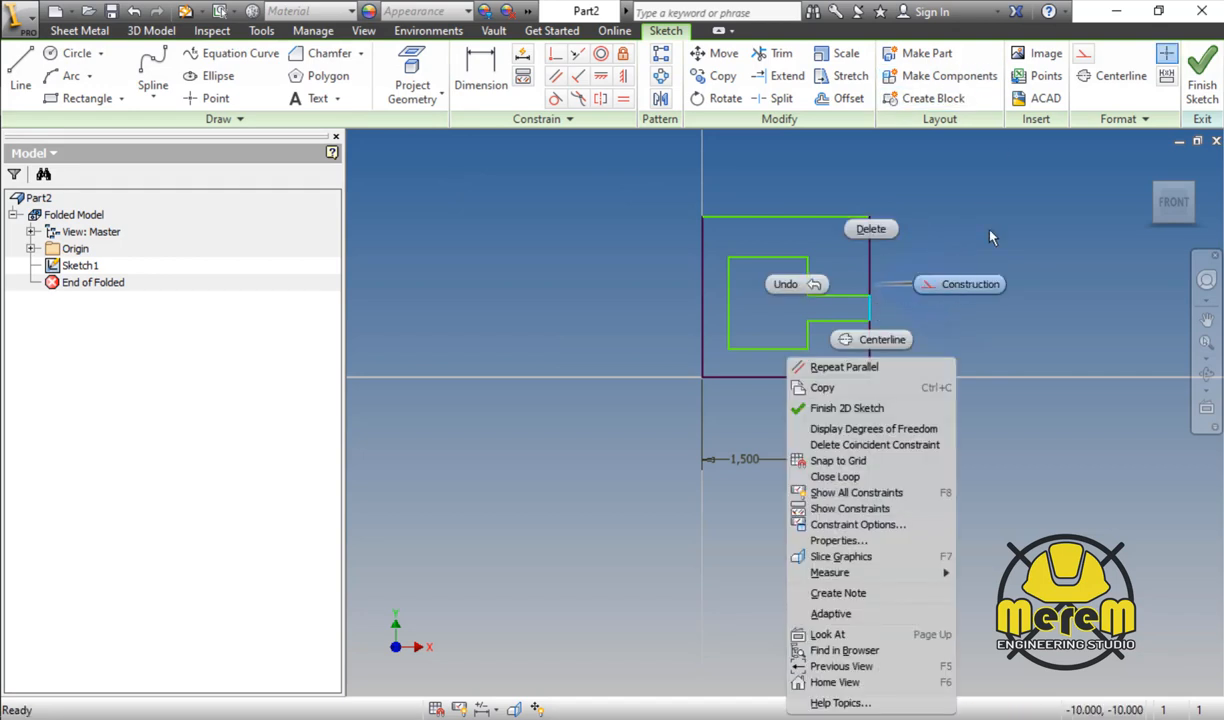
pyautogui.click(987, 238)
pyautogui.scroll(3, 440, 338)
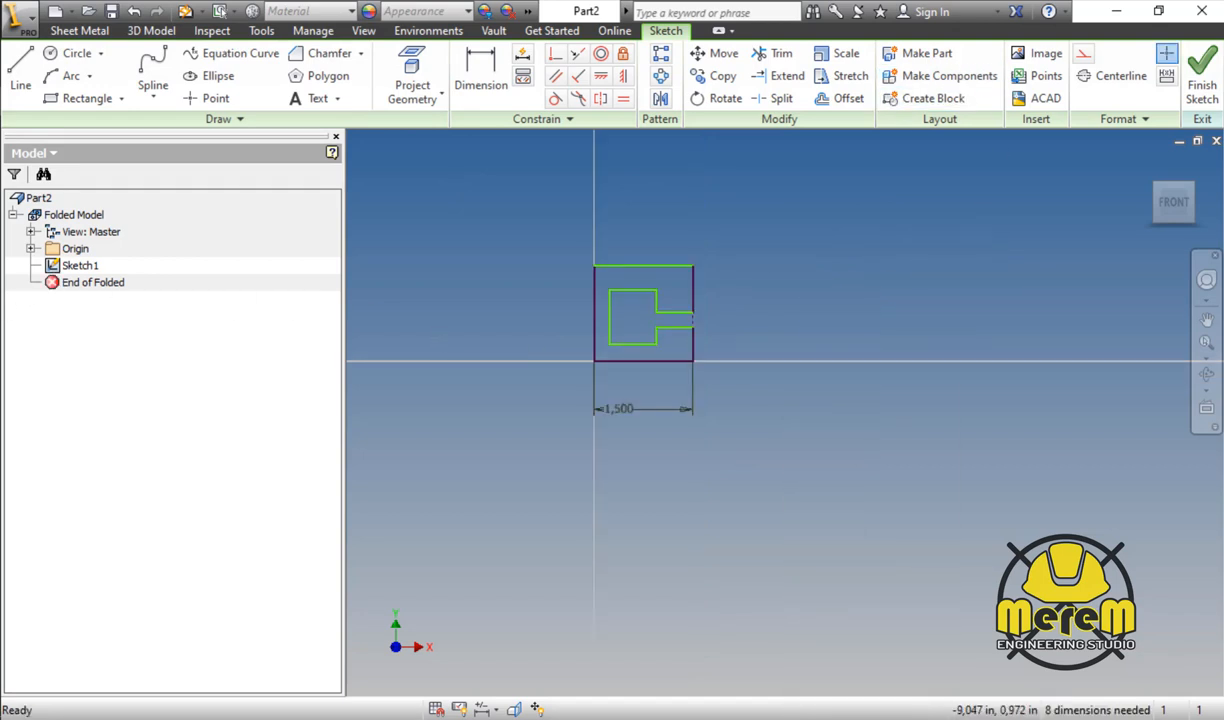
# Step: Dimension the lower arm's end height from the base to the lip edge and set it to 0.375 in
pyautogui.hotkey('alt', 'Tab')
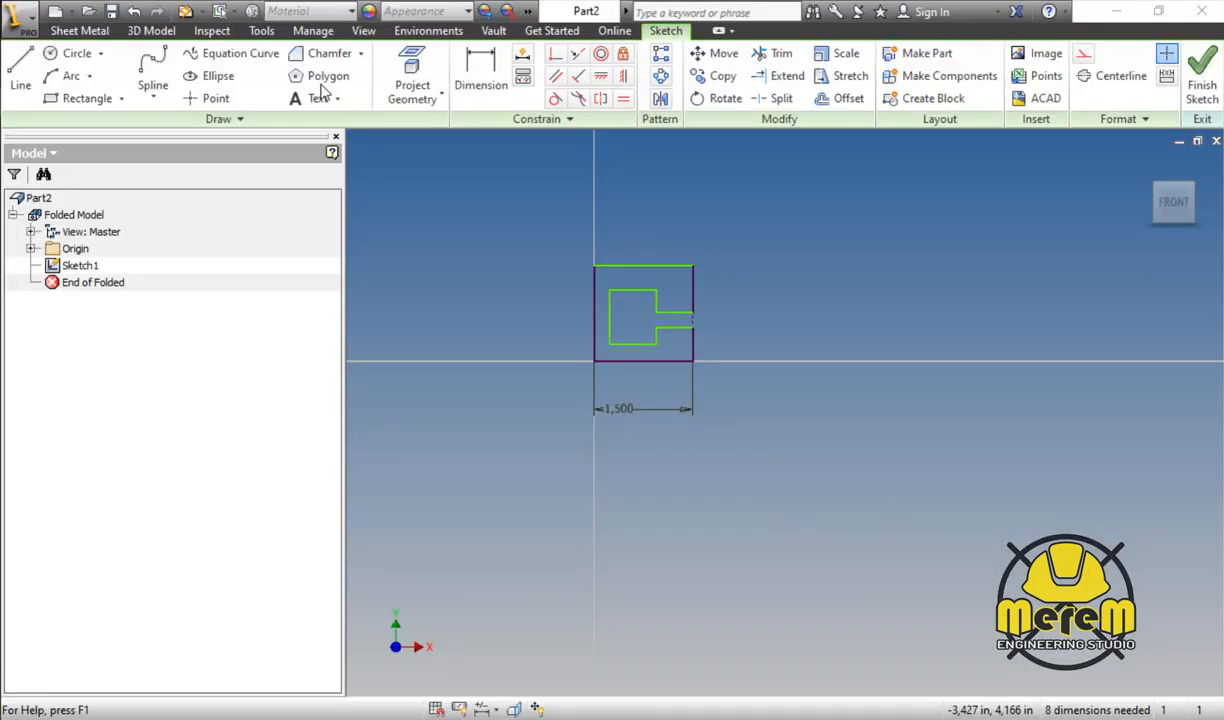
pyautogui.click(481, 75)
pyautogui.scroll(3, 683, 350)
pyautogui.click(681, 310)
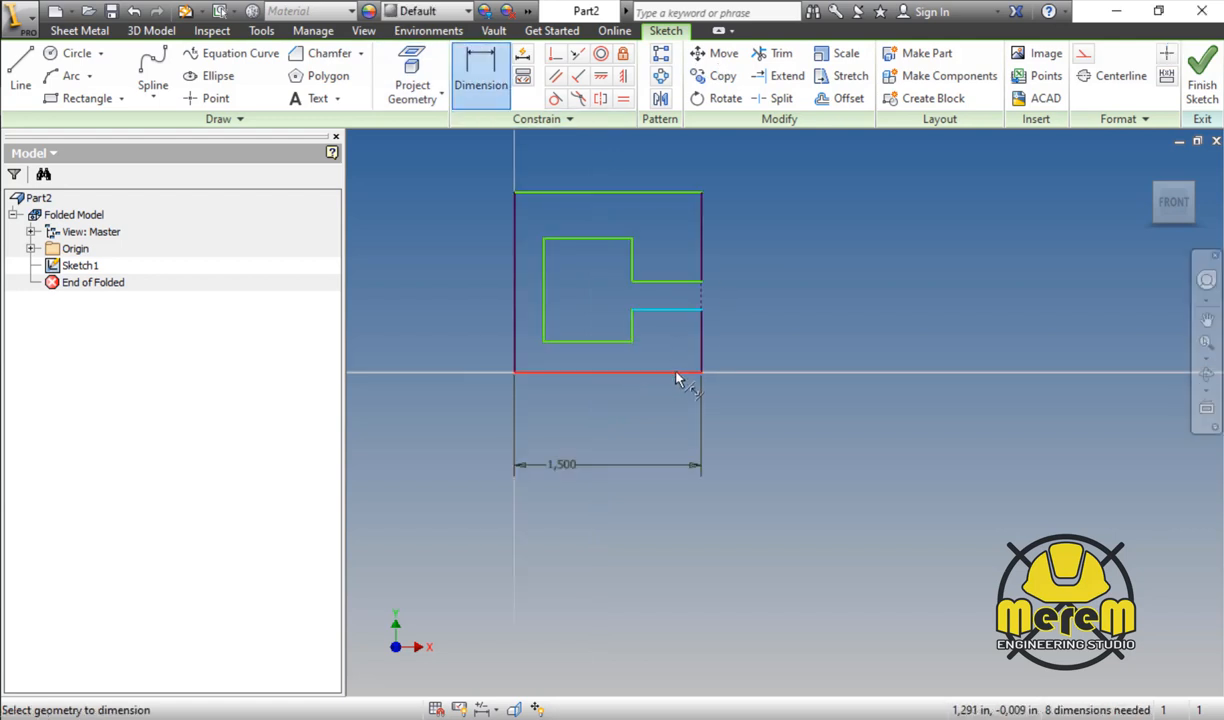
pyautogui.click(683, 373)
pyautogui.click(770, 335)
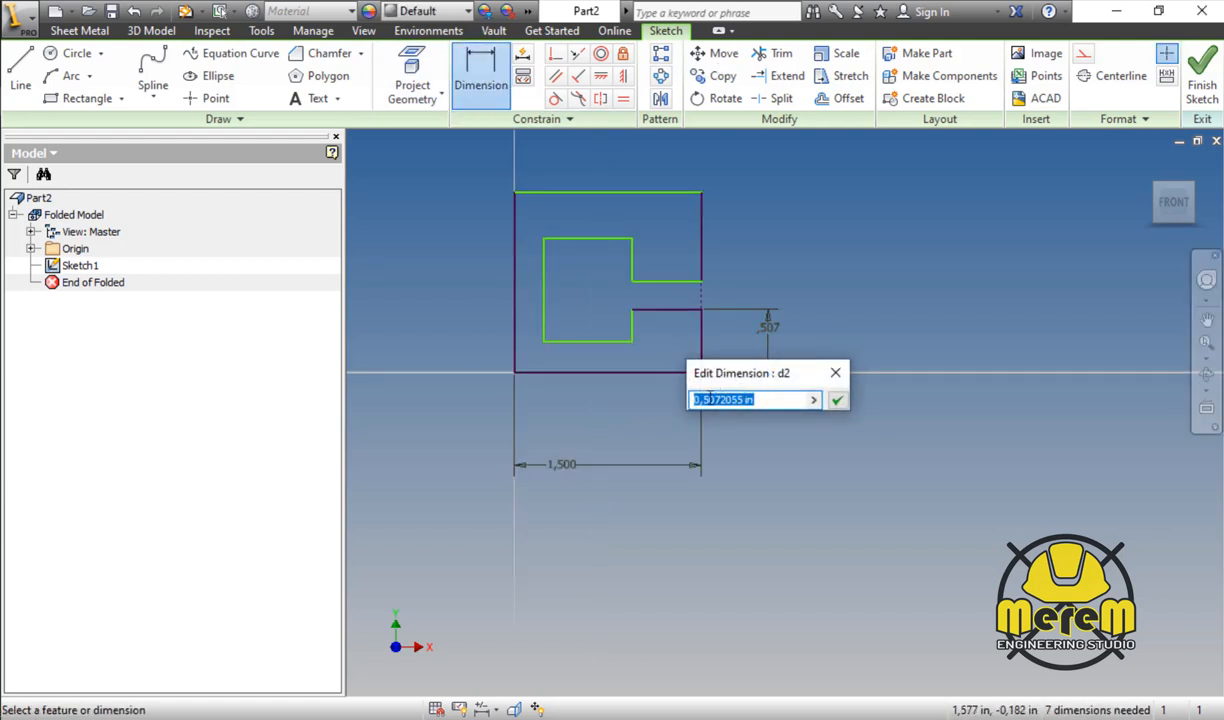
pyautogui.write('375')
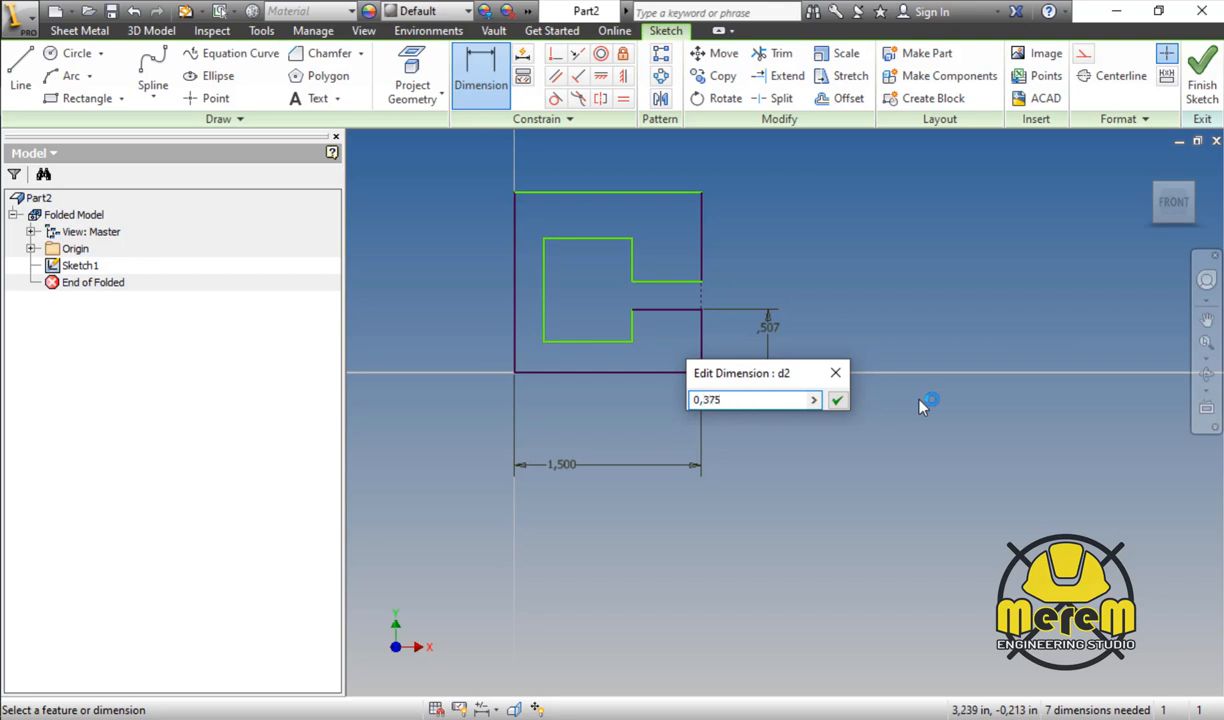
pyautogui.press('Return')
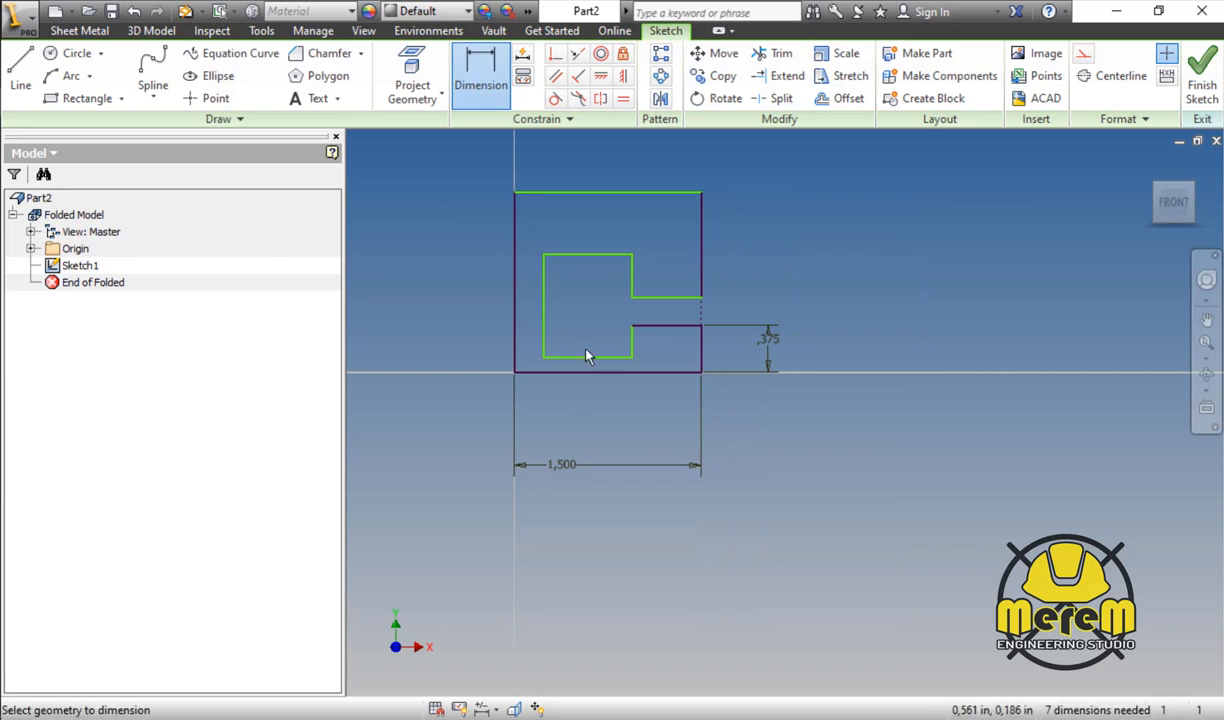
# Step: Dimension the lower arm's thickness between the base and the inner lower edge and set it to 0.20 in
pyautogui.click(594, 359)
pyautogui.click(610, 371)
pyautogui.scroll(-3, 630, 367)
pyautogui.click(630, 367)
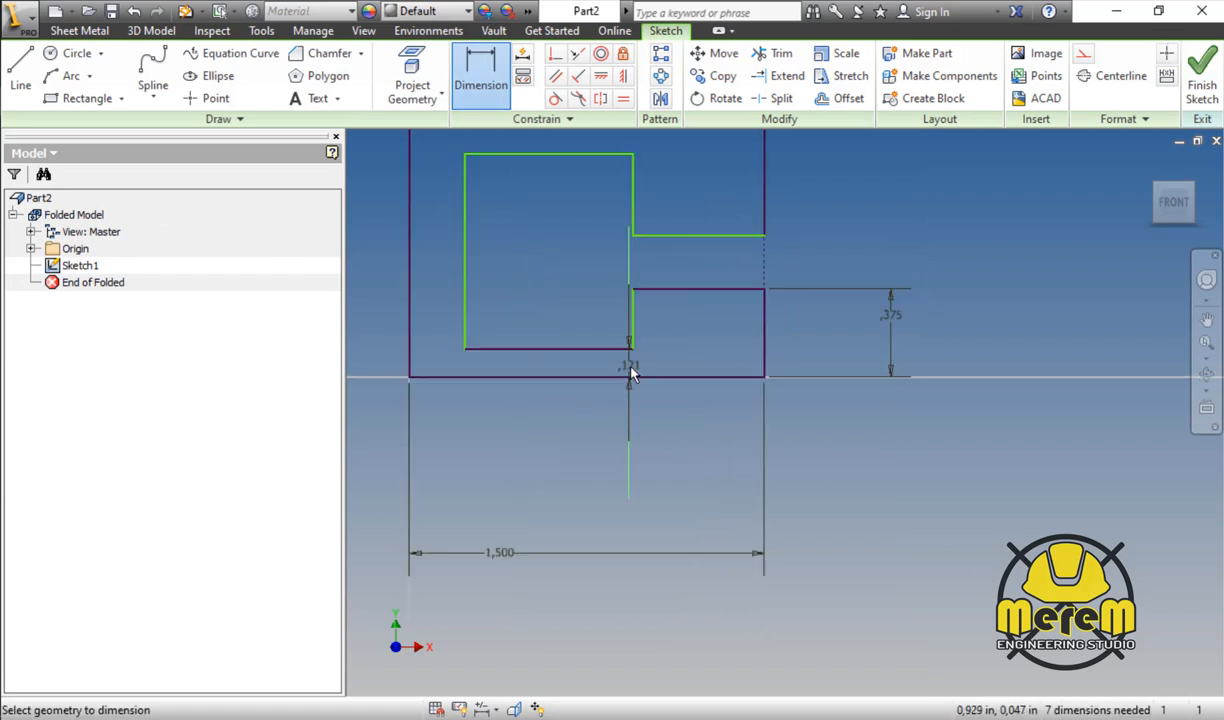
pyautogui.click(630, 372)
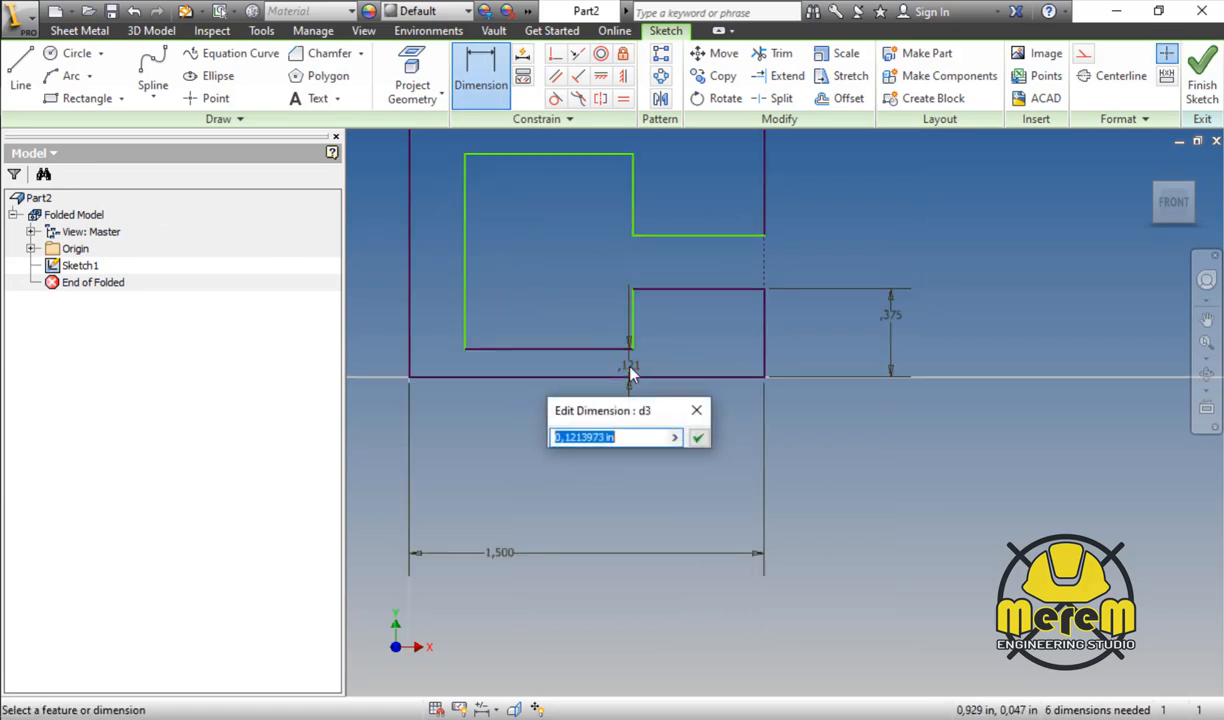
pyautogui.write('0.20')
pyautogui.press('Return')
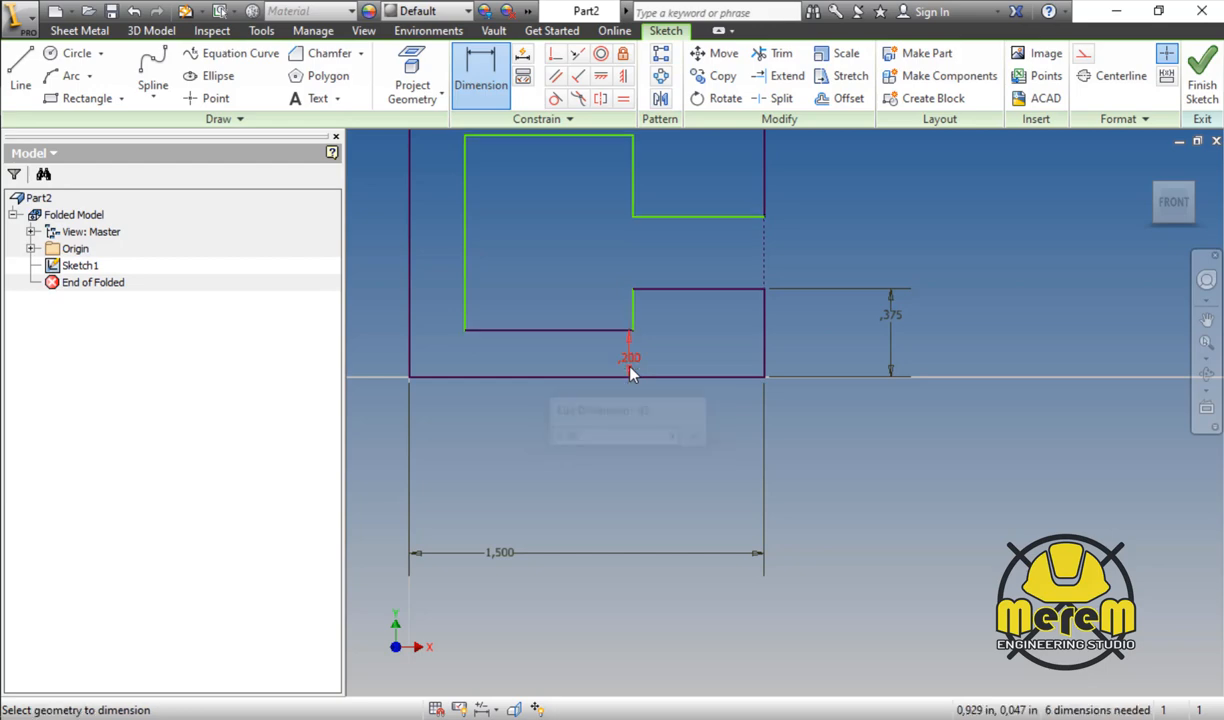
pyautogui.scroll(2, 585, 377)
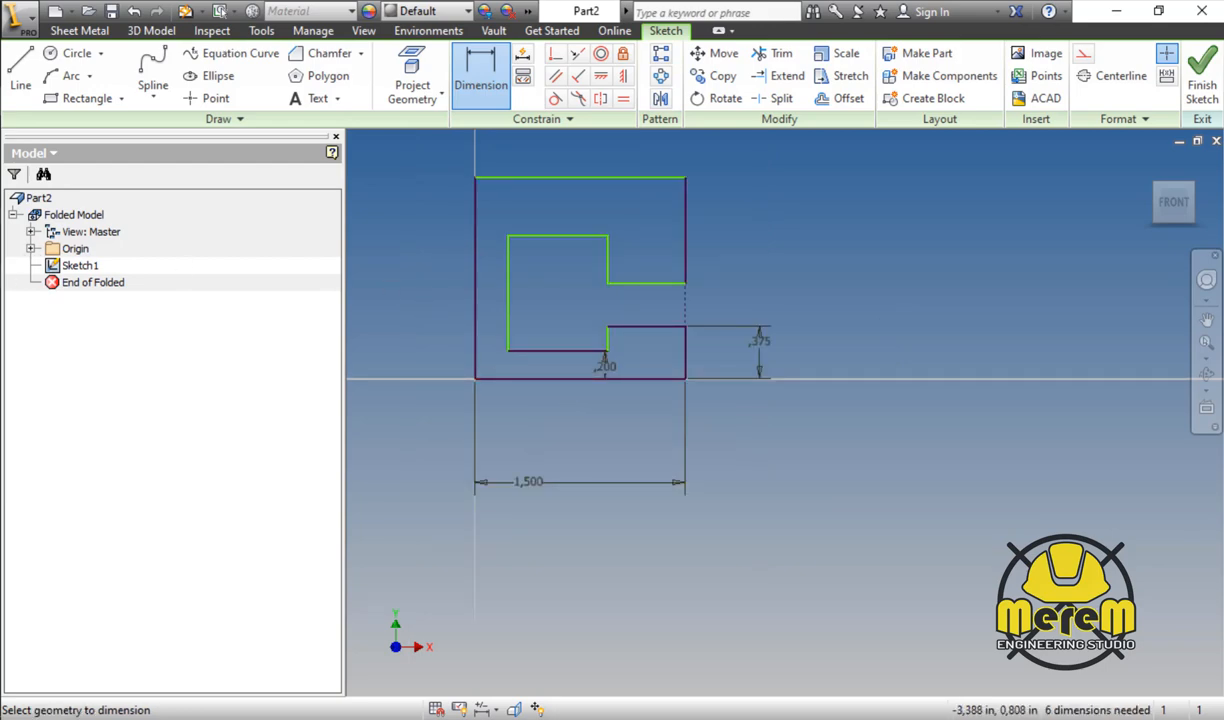
# Step: Following the reference drawing, dimension the spine's thickness between the outer and inner vertical edges as 0.3 in
pyautogui.hotkey('alt', 'Tab')
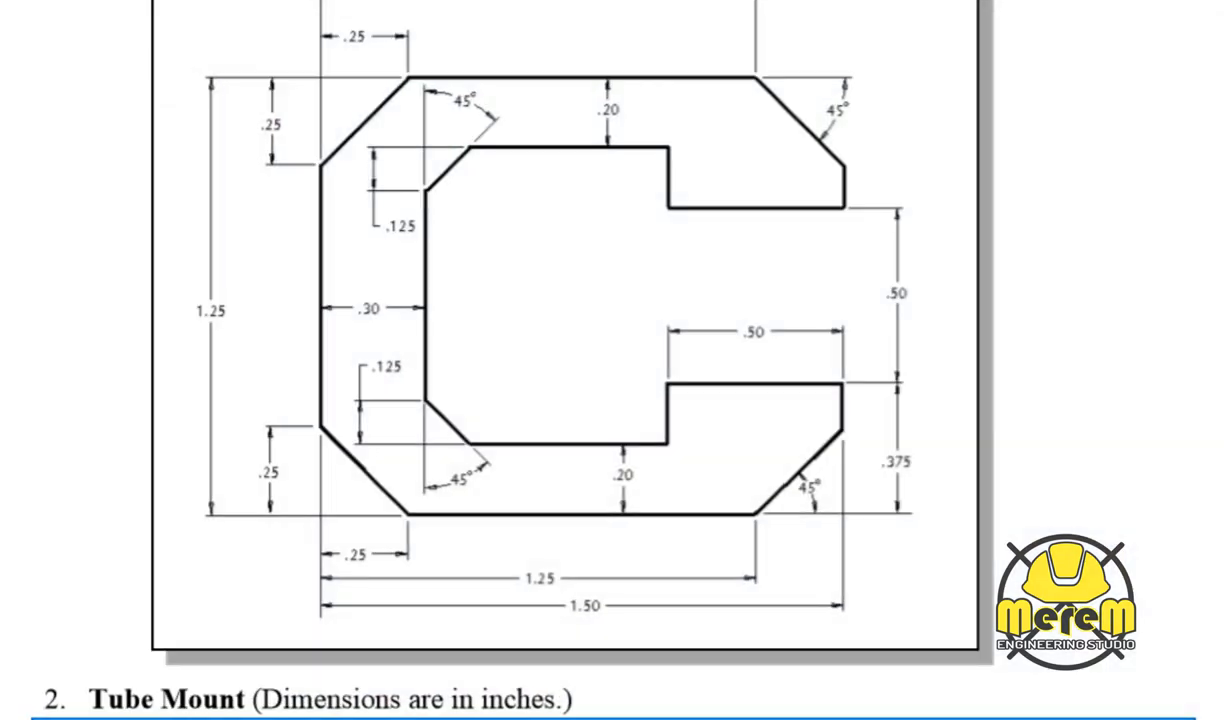
pyautogui.hotkey('alt', 'Tab')
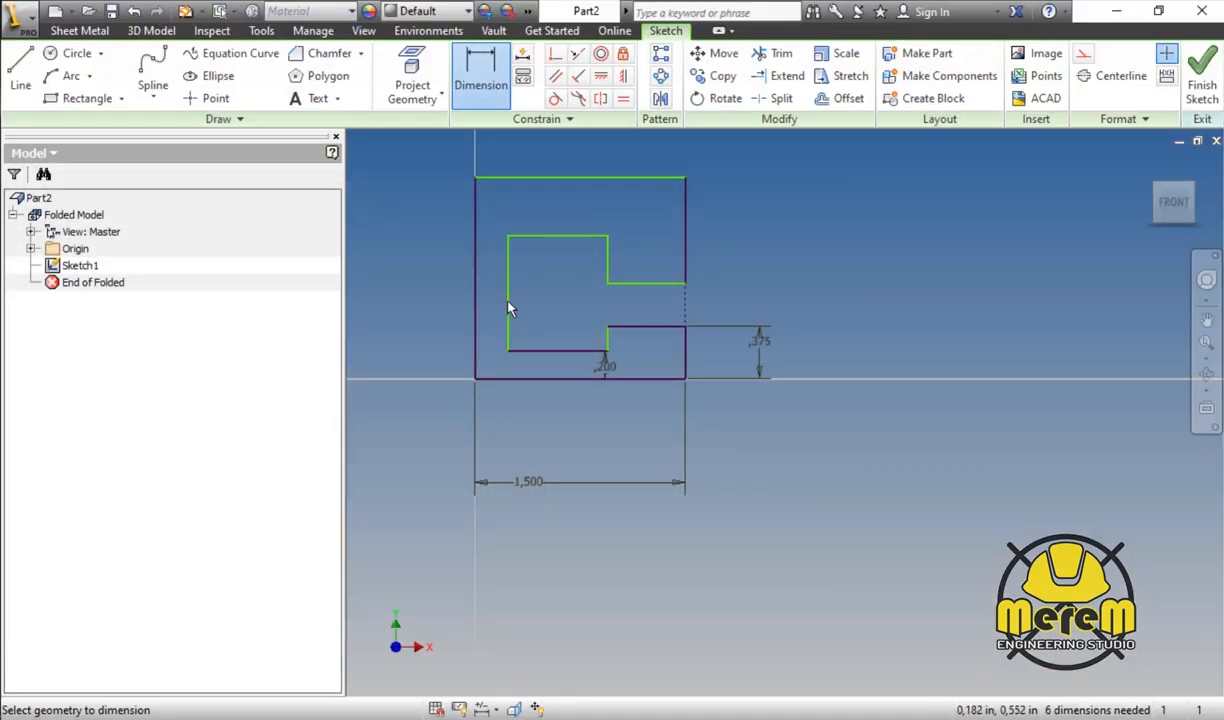
pyautogui.click(508, 295)
pyautogui.click(475, 291)
pyautogui.click(489, 290)
pyautogui.write('0')
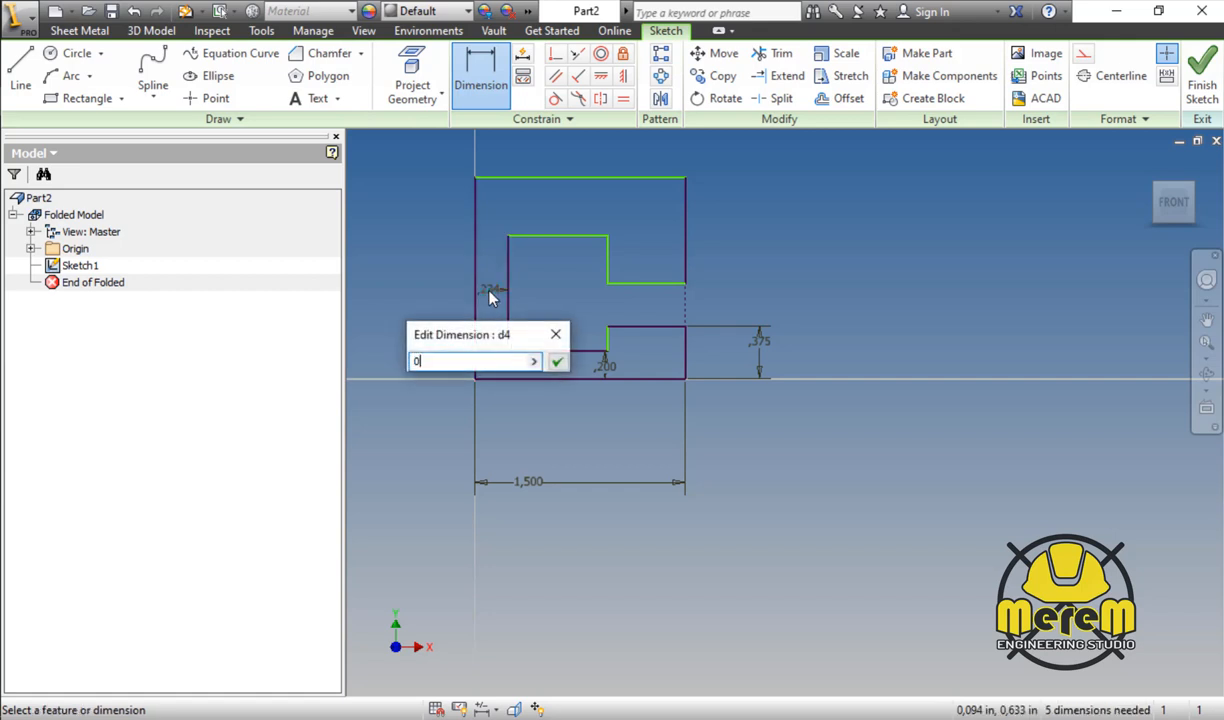
pyautogui.write('.3')
pyautogui.press('Return')
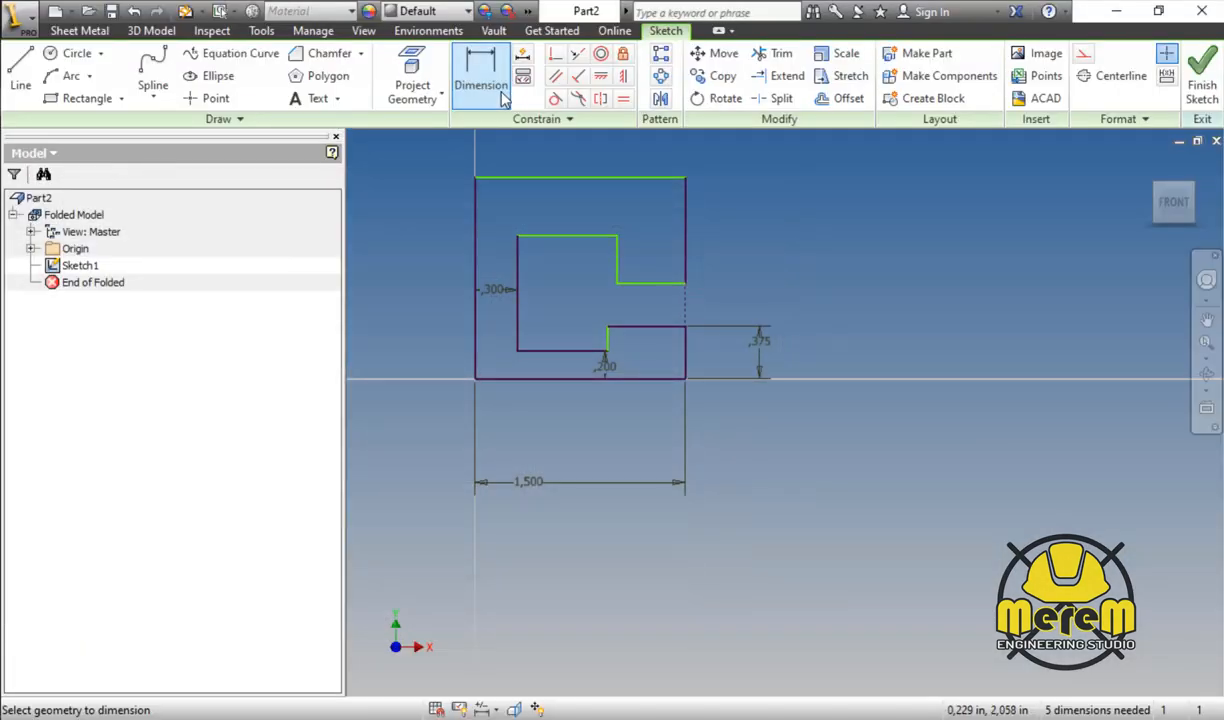
# Step: Dimension the overall height between the outline's top and base edges and set it to 1.25 in
pyautogui.click(538, 177)
pyautogui.click(512, 207)
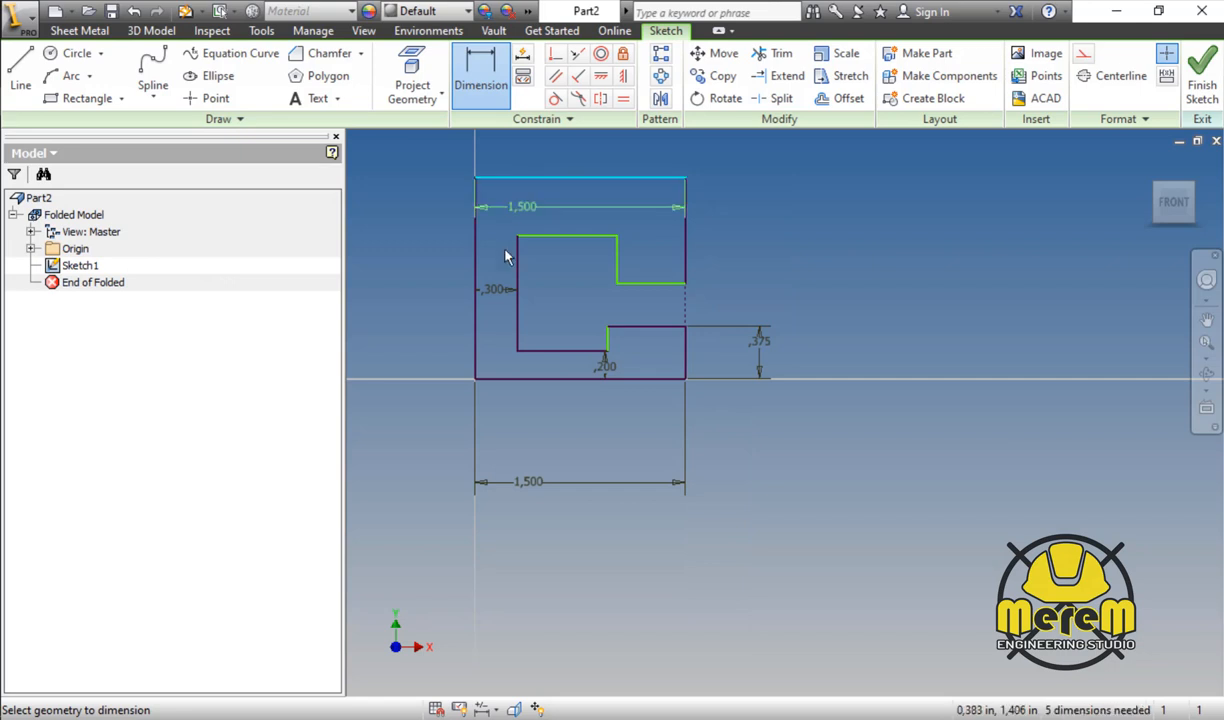
pyautogui.click(490, 379)
pyautogui.click(414, 285)
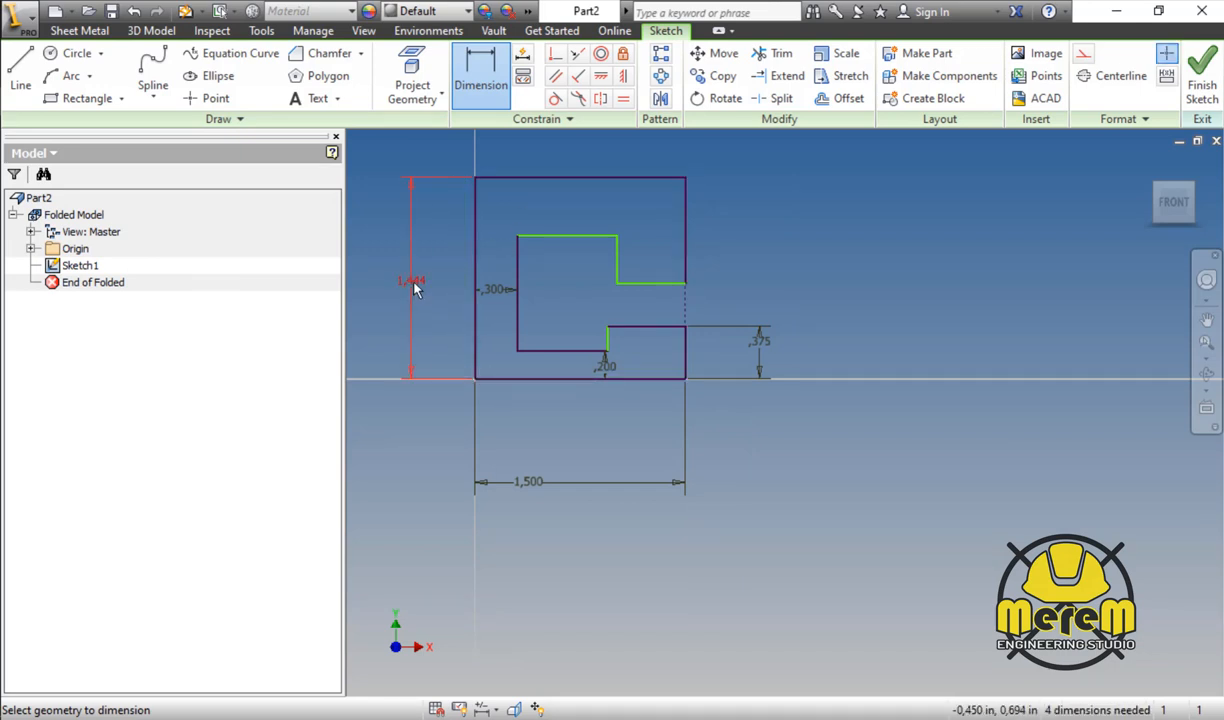
pyautogui.click(416, 288)
pyautogui.write('1')
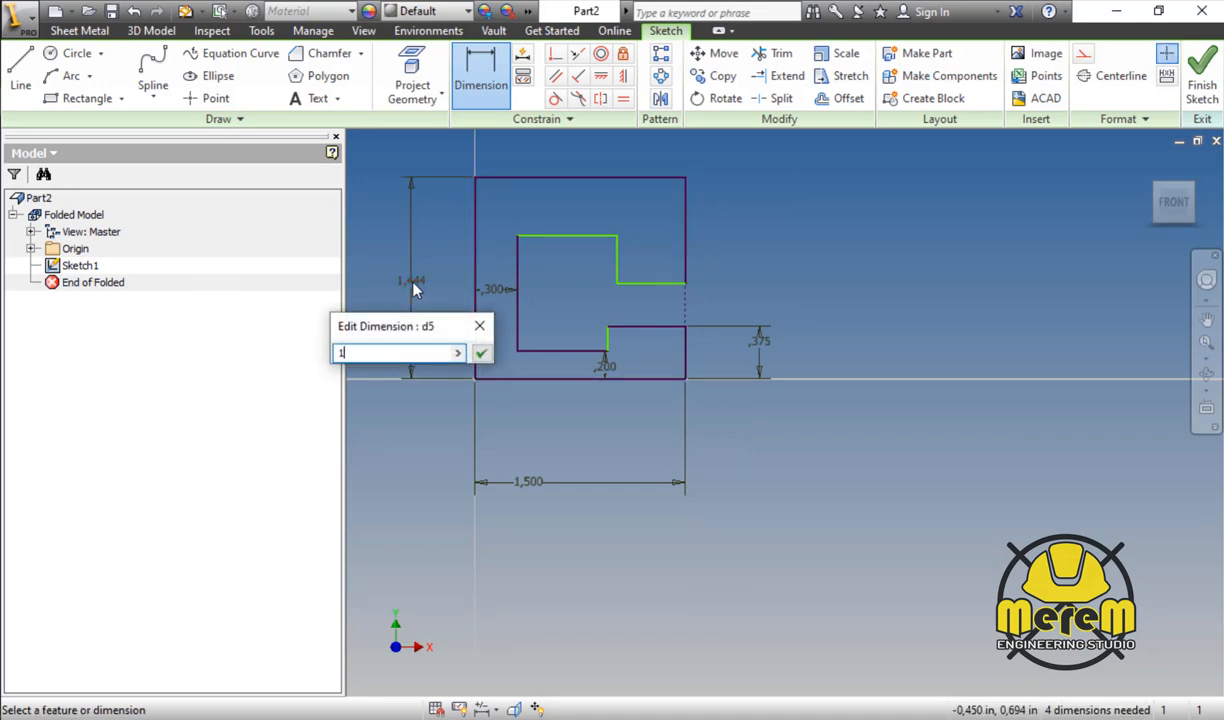
pyautogui.write(',25')
pyautogui.press('Return')
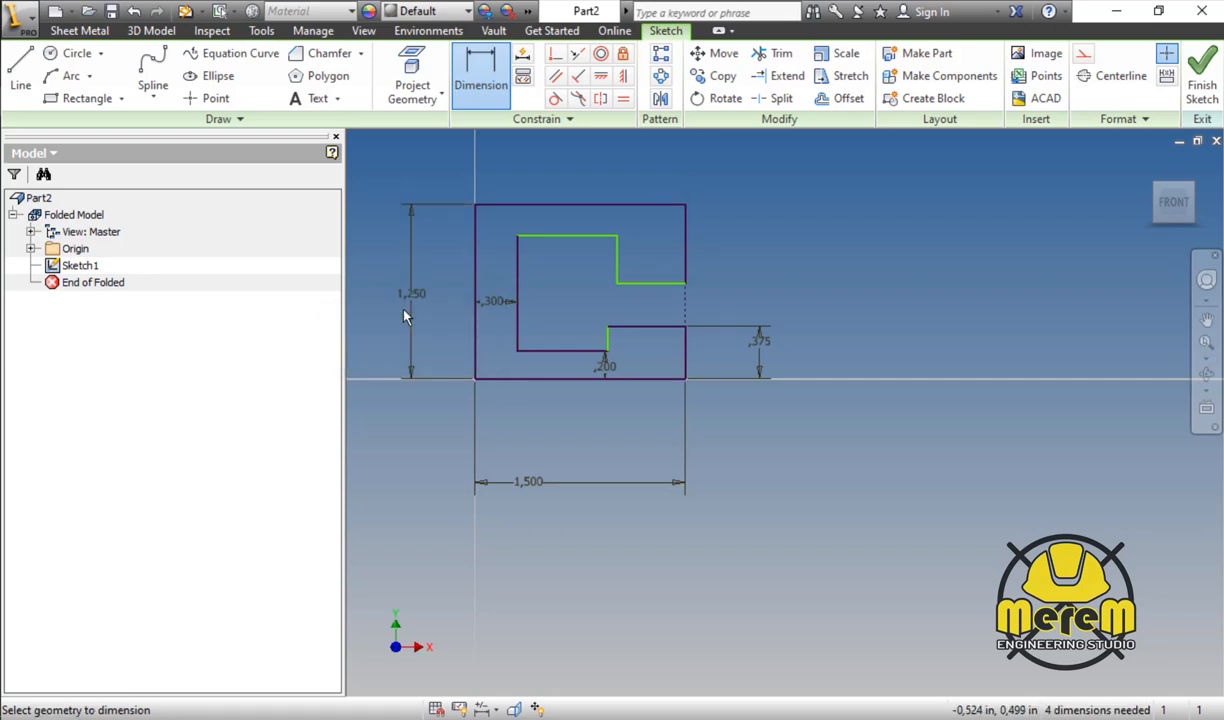
# Step: Dimension the upper arm's thickness and link its value to the lower arm's thickness dimension, d3
pyautogui.click(561, 236)
pyautogui.click(566, 205)
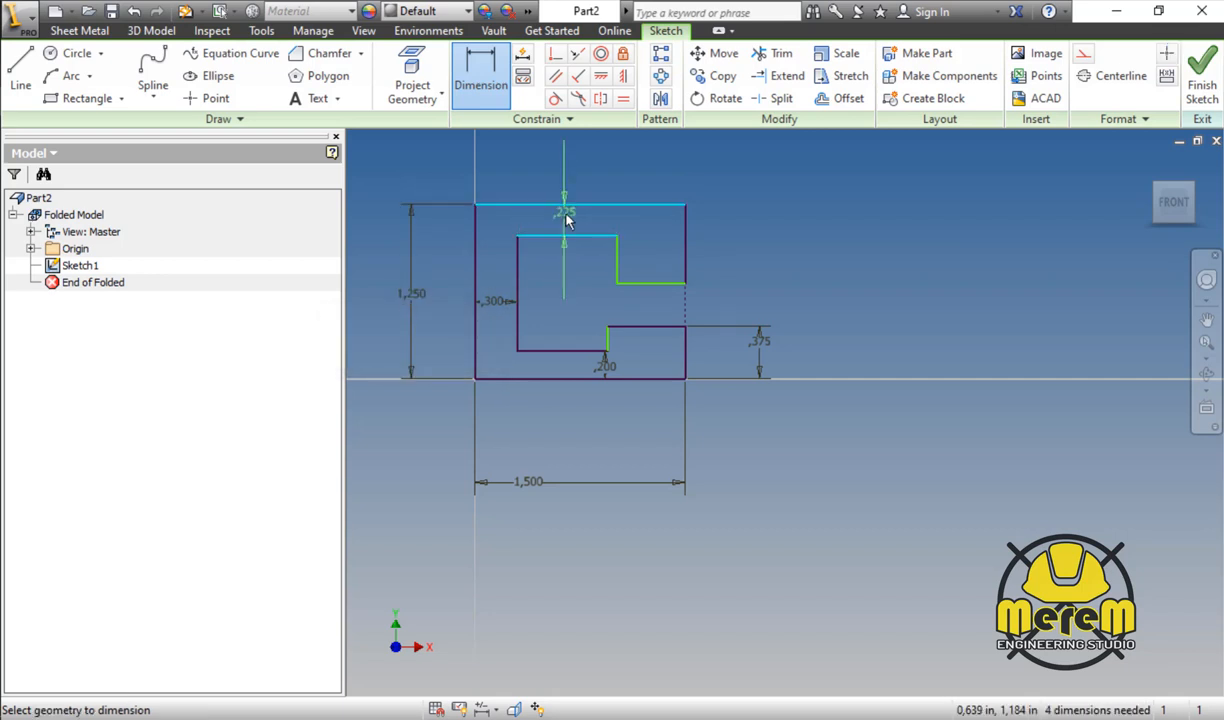
pyautogui.click(566, 220)
pyautogui.click(604, 364)
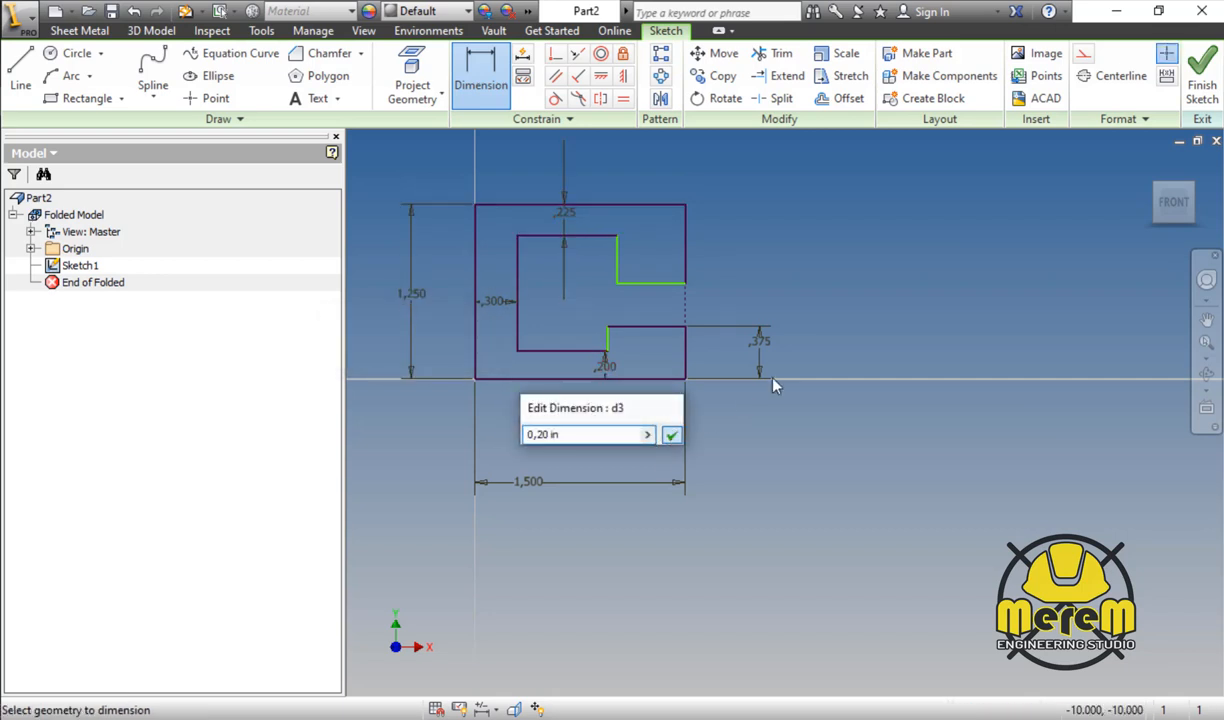
pyautogui.press('Return')
pyautogui.click(564, 217)
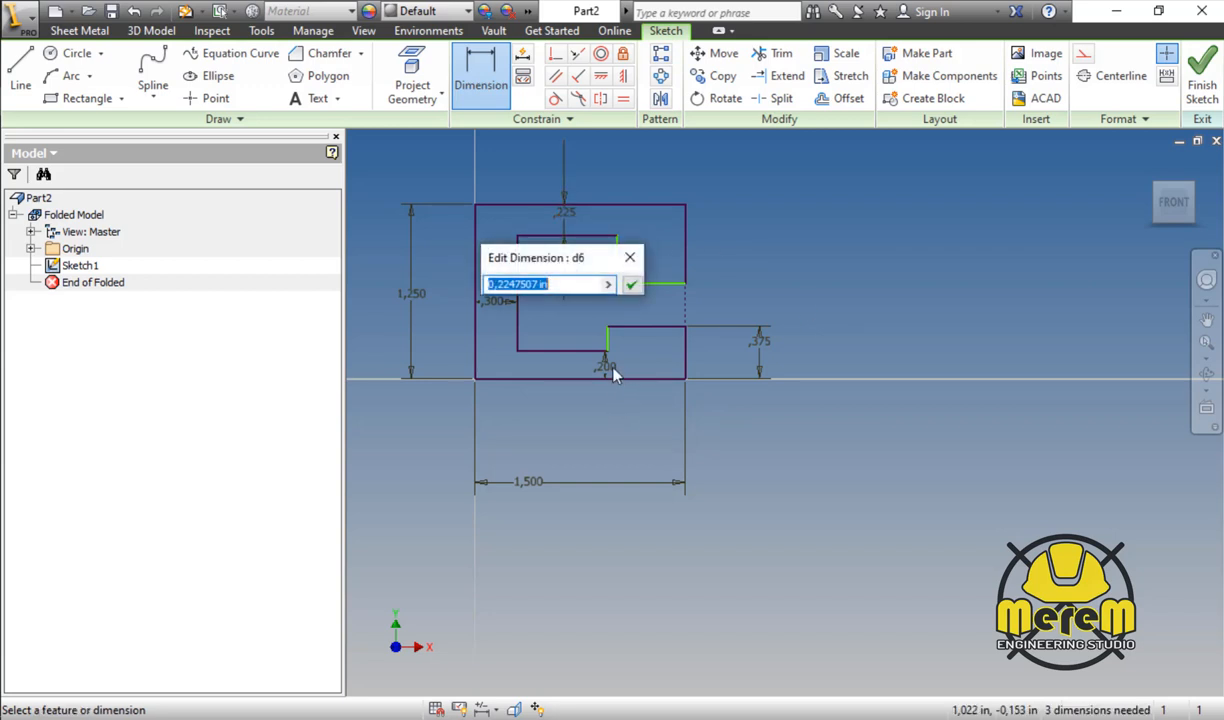
pyautogui.write('d3')
pyautogui.click(631, 285)
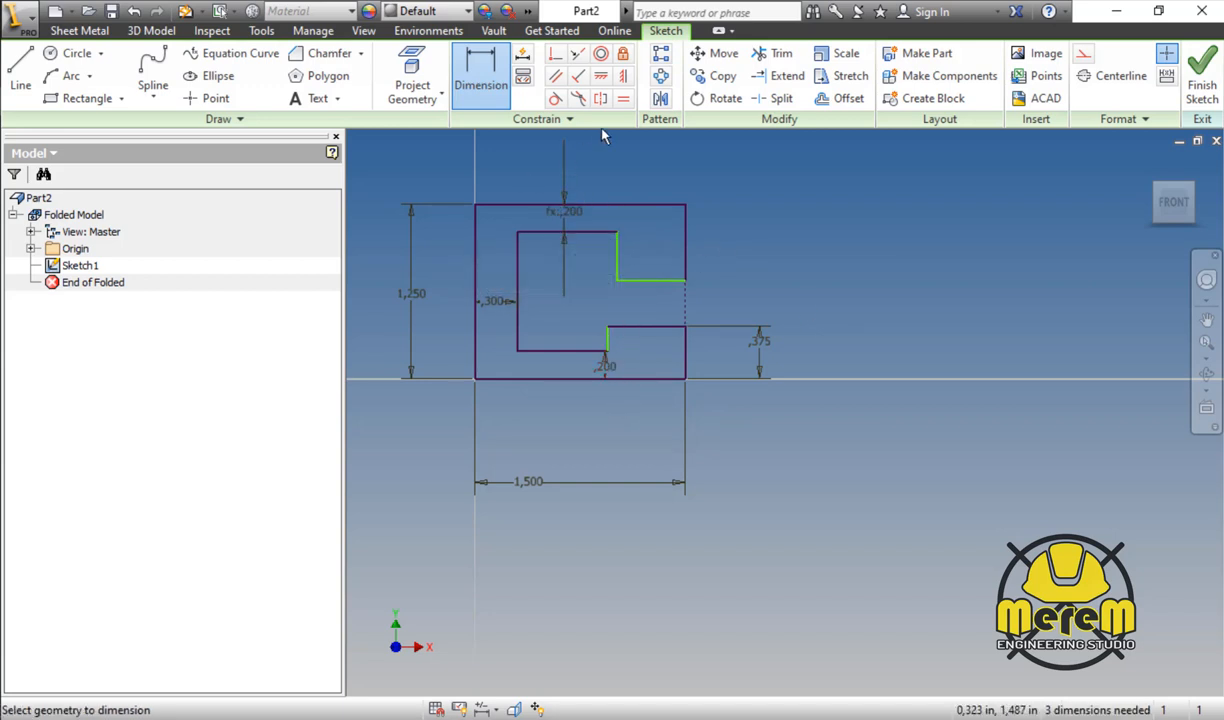
# Step: Draw a line connecting the inner corner of the upper lip to the inner corner of the lower lip
pyautogui.click(20, 70)
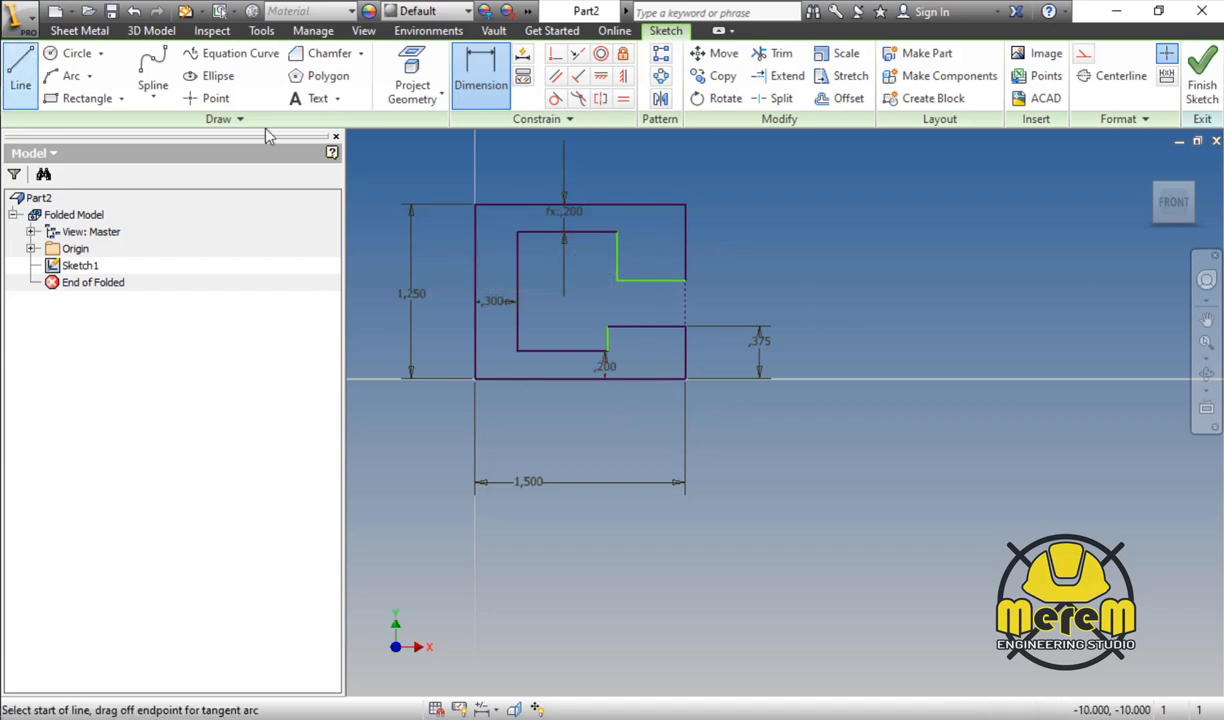
pyautogui.click(615, 280)
pyautogui.click(607, 327)
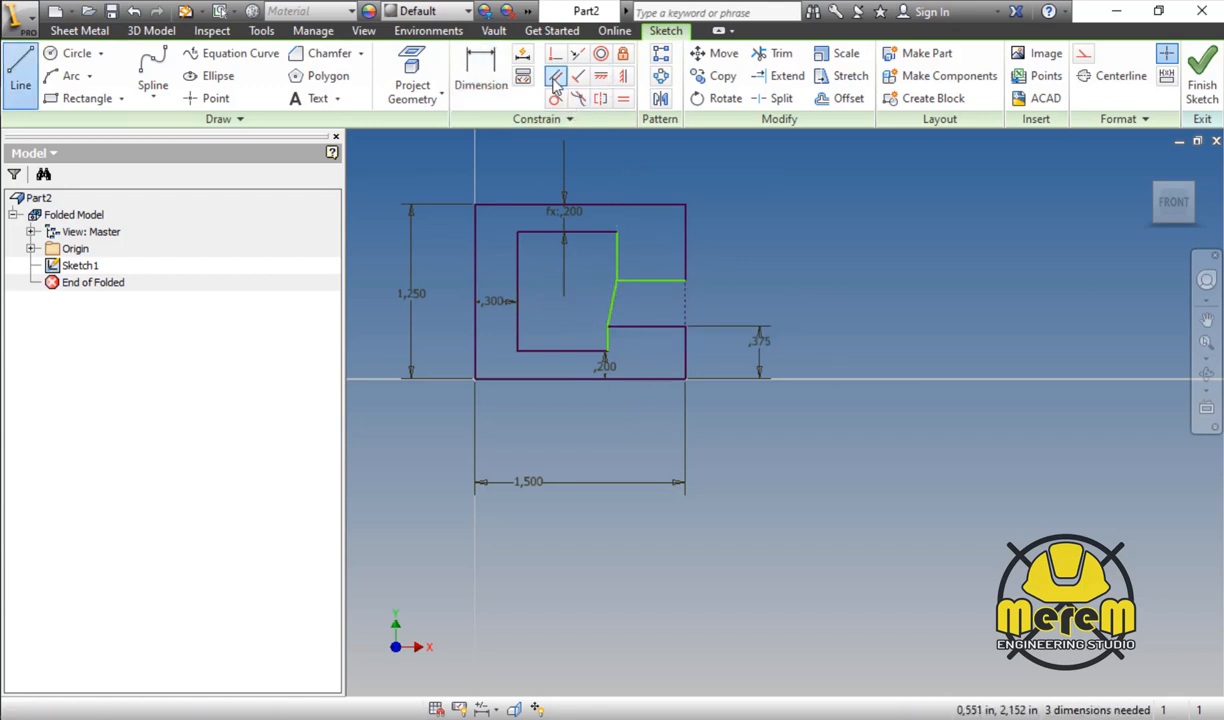
# Step: Apply Parallel constraints between the connecting line and the short inner vertical edges of the lower and upper lips
pyautogui.click(555, 80)
pyautogui.click(614, 295)
pyautogui.click(607, 342)
pyautogui.click(609, 291)
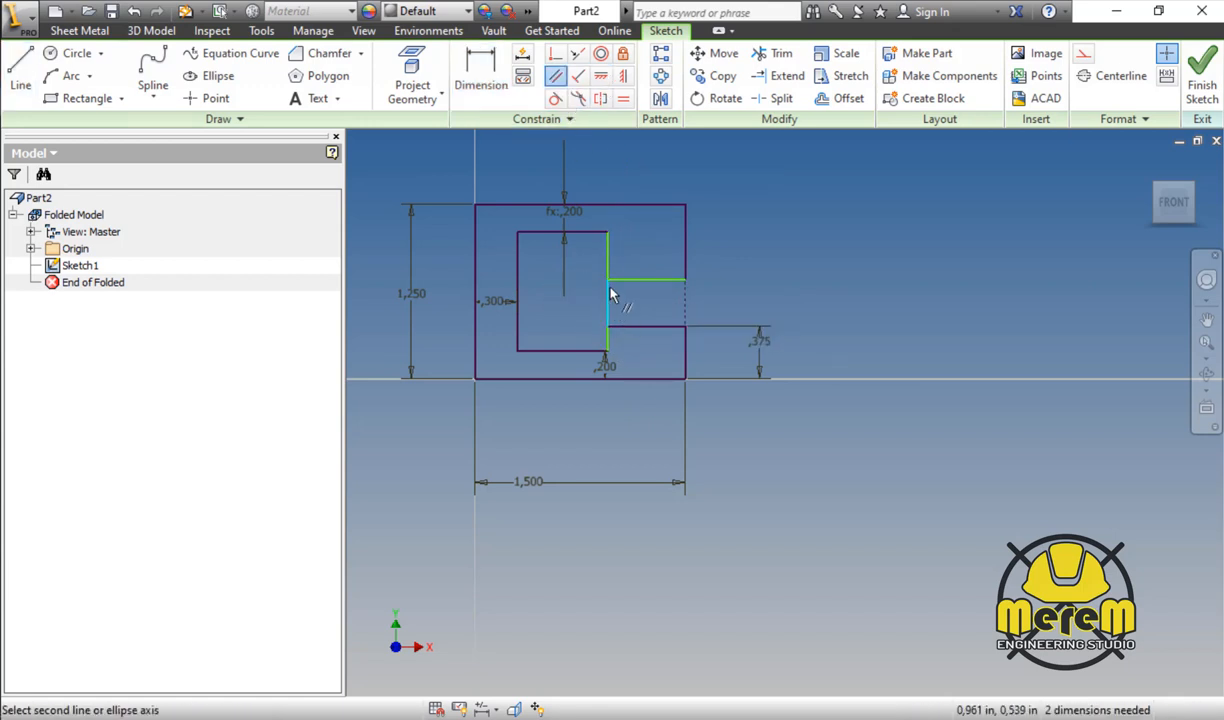
pyautogui.click(608, 262)
pyautogui.press('Escape')
pyautogui.press('Escape')
pyautogui.rightClick(820, 256)
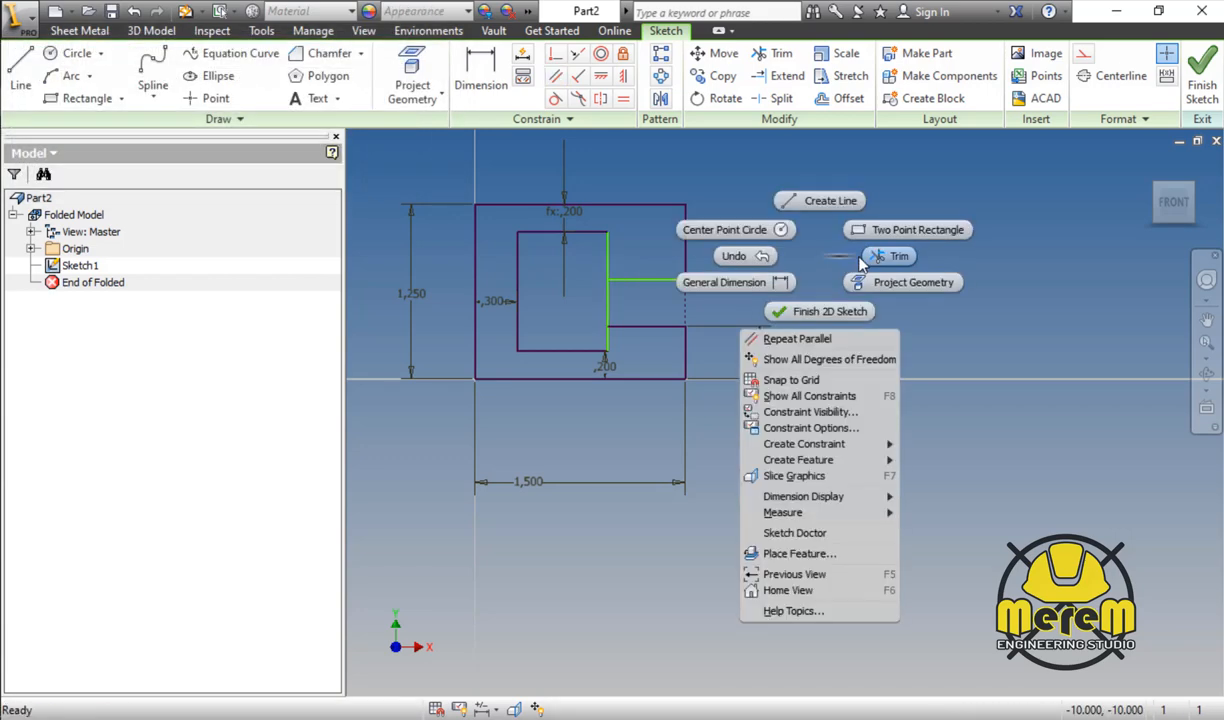
pyautogui.press('Escape')
# Step: Dimension the lower lip's length between its inner and outer vertical edges and set it to 0.5 in
pyautogui.scroll(1, 705, 255)
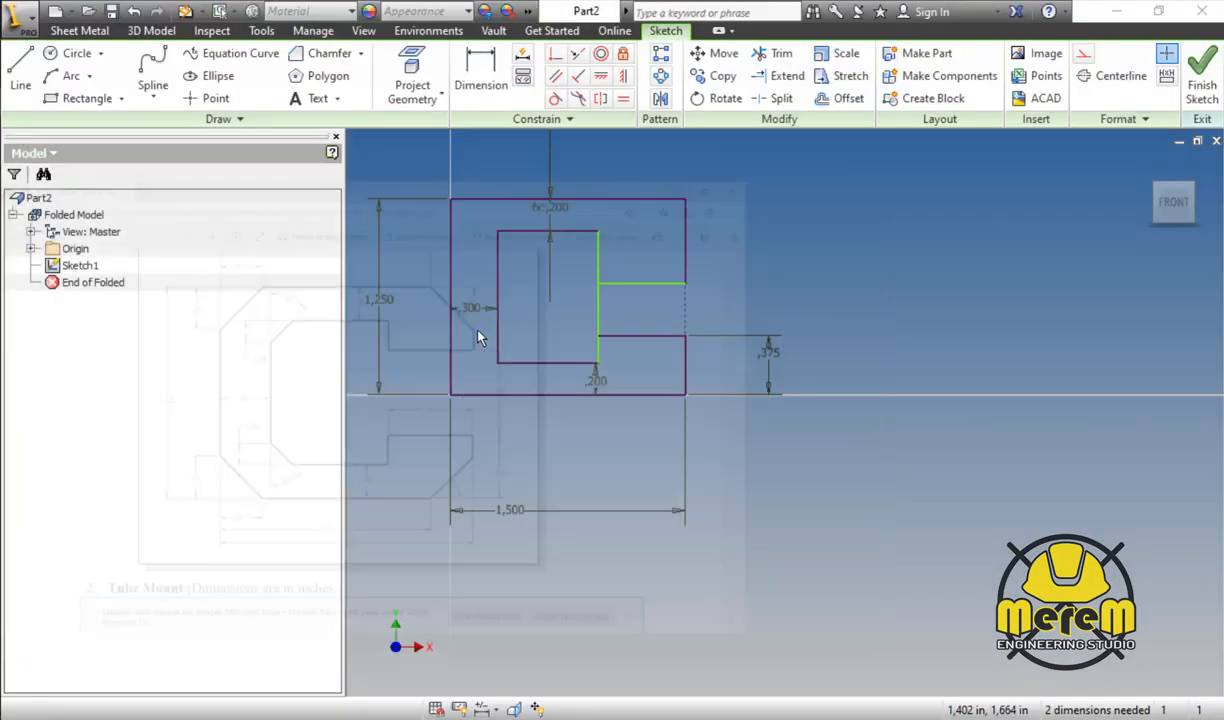
pyautogui.click(481, 70)
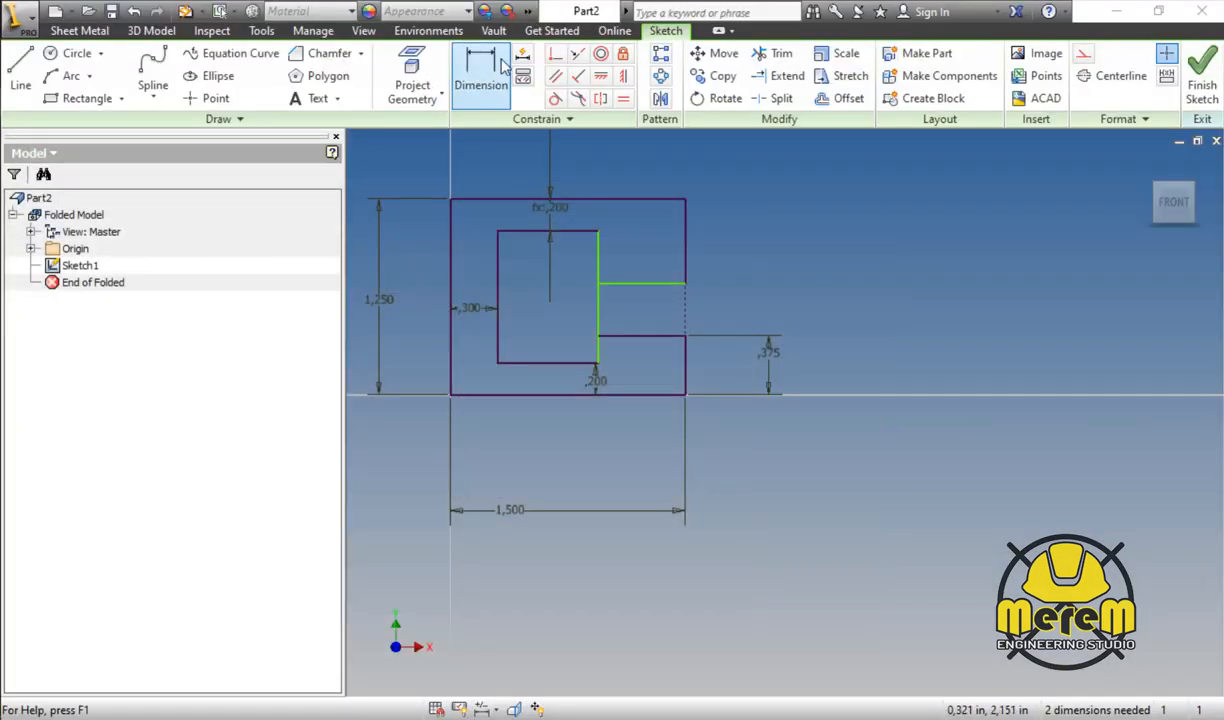
pyautogui.click(686, 353)
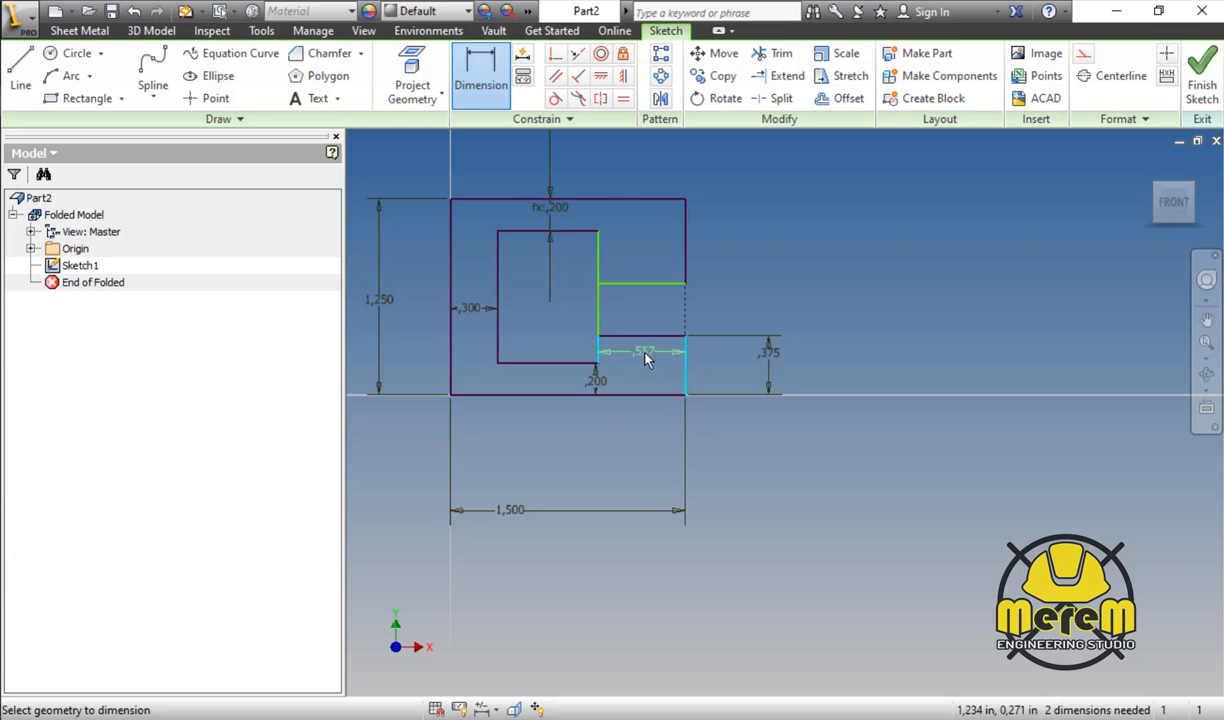
pyautogui.click(645, 353)
pyautogui.click(645, 360)
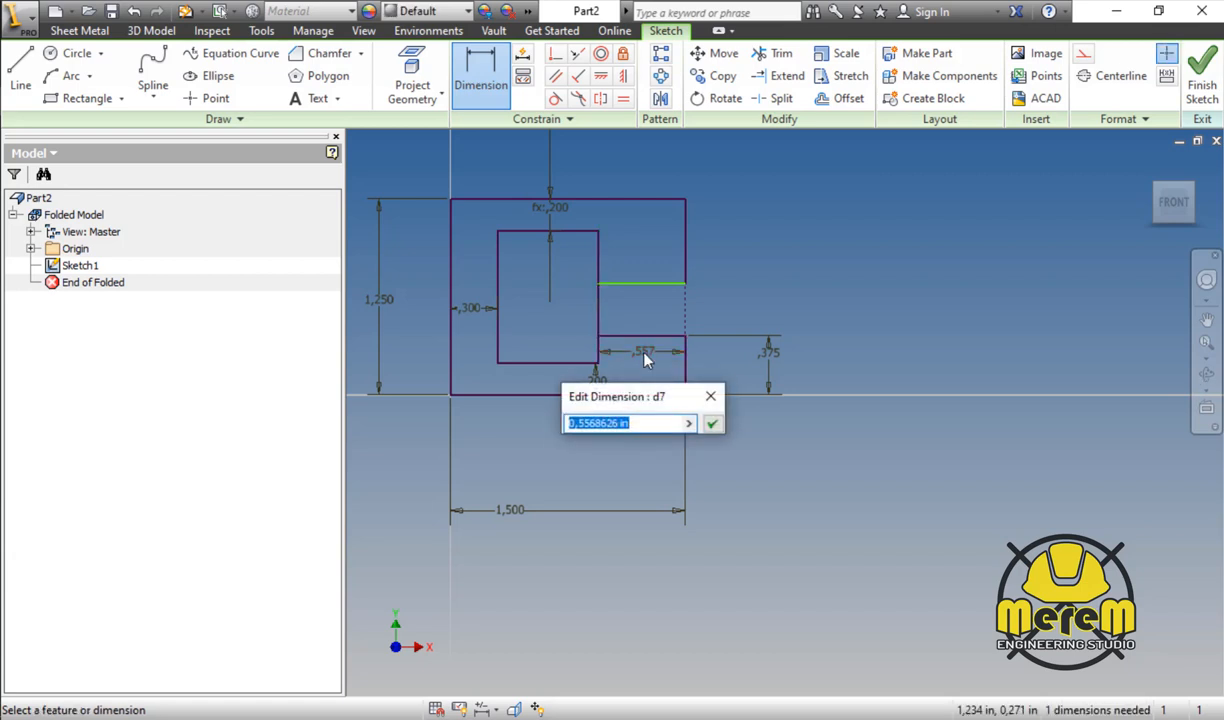
pyautogui.write('0.5')
pyautogui.press('Return')
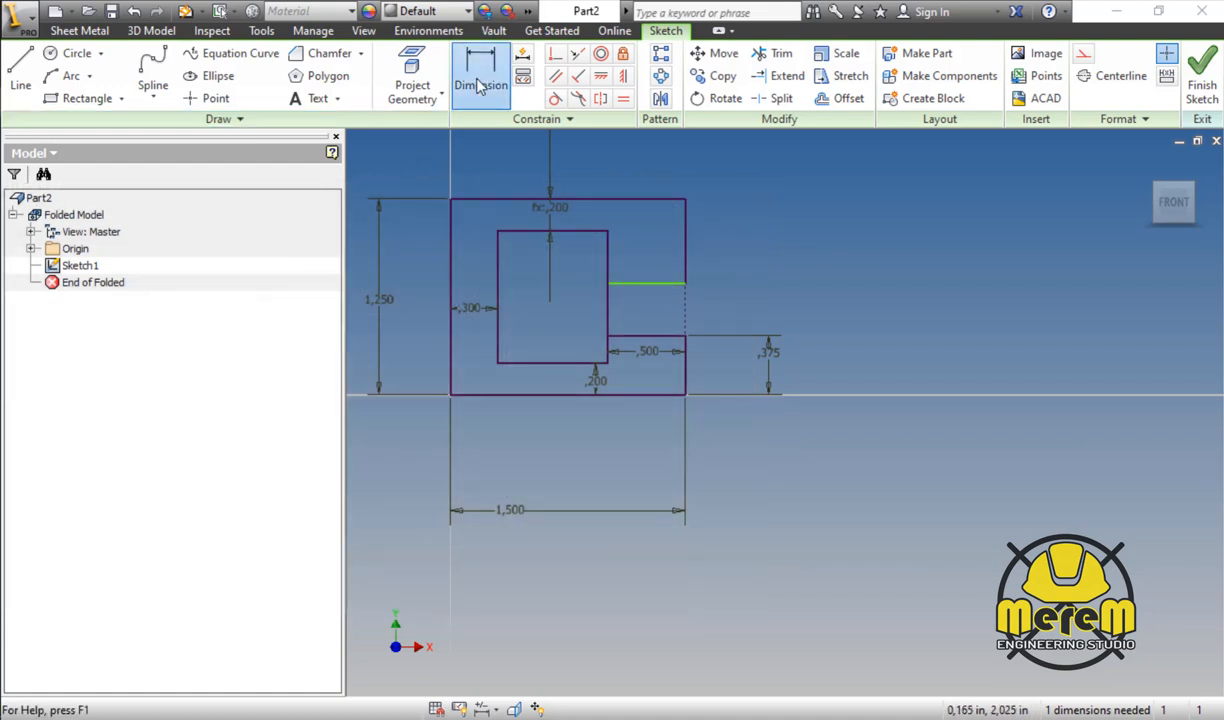
# Step: Dimension the mouth opening between the upper and lower lip edges and set it to 0.5 in
pyautogui.click(478, 82)
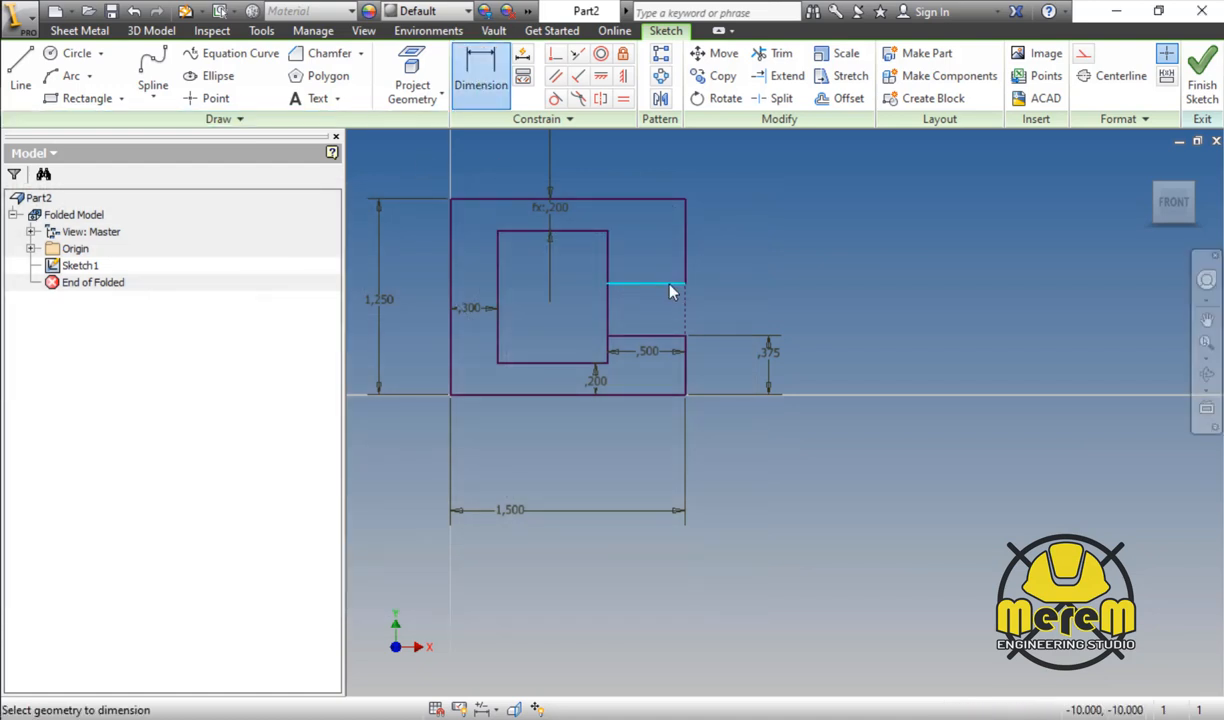
pyautogui.click(670, 285)
pyautogui.click(664, 337)
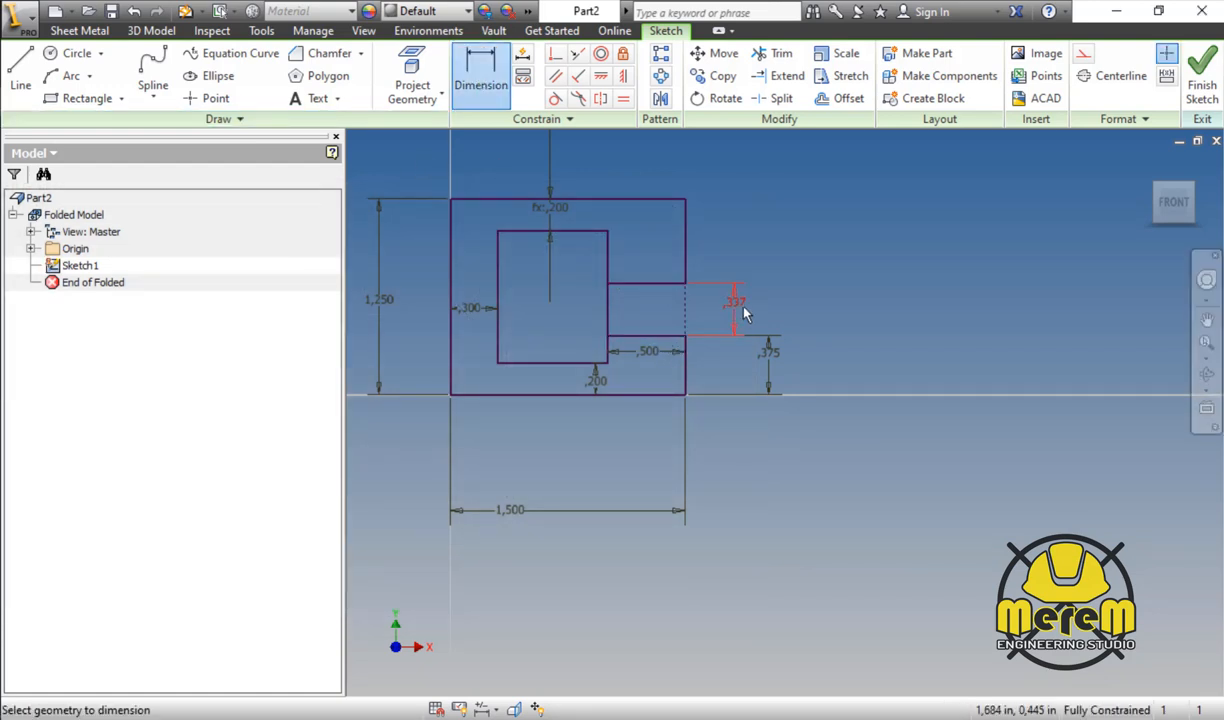
pyautogui.click(743, 314)
pyautogui.write('0.')
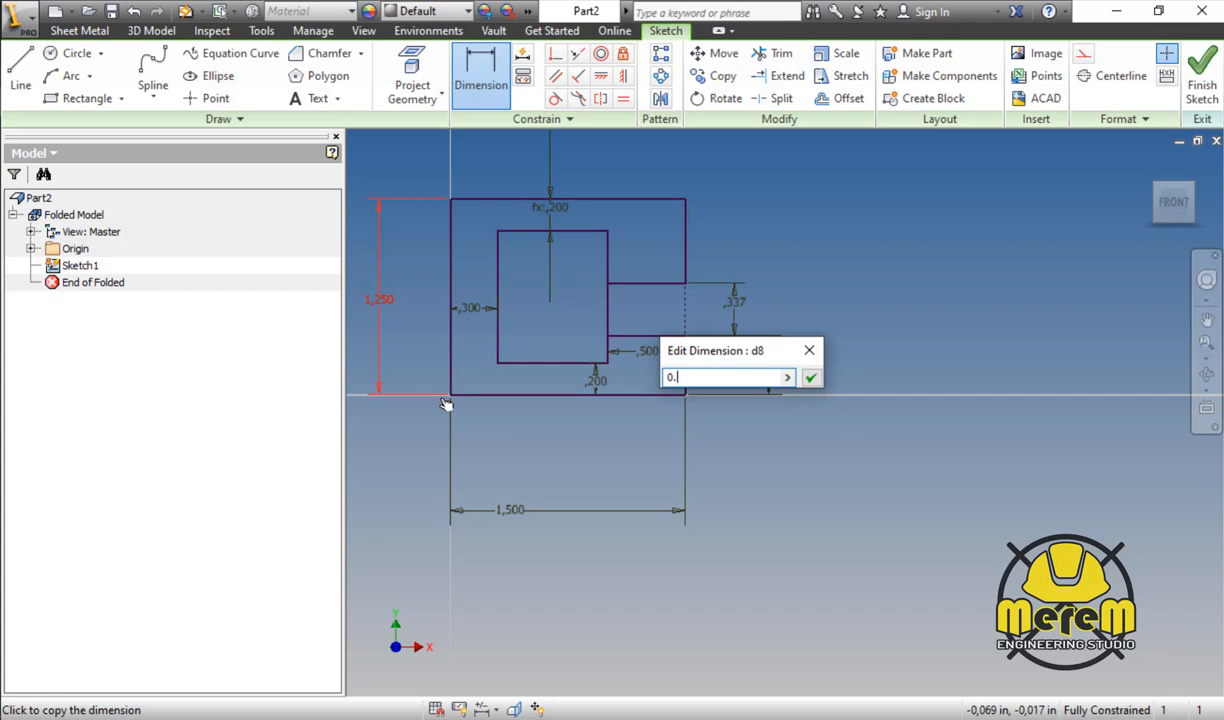
pyautogui.write('5')
pyautogui.press('Return')
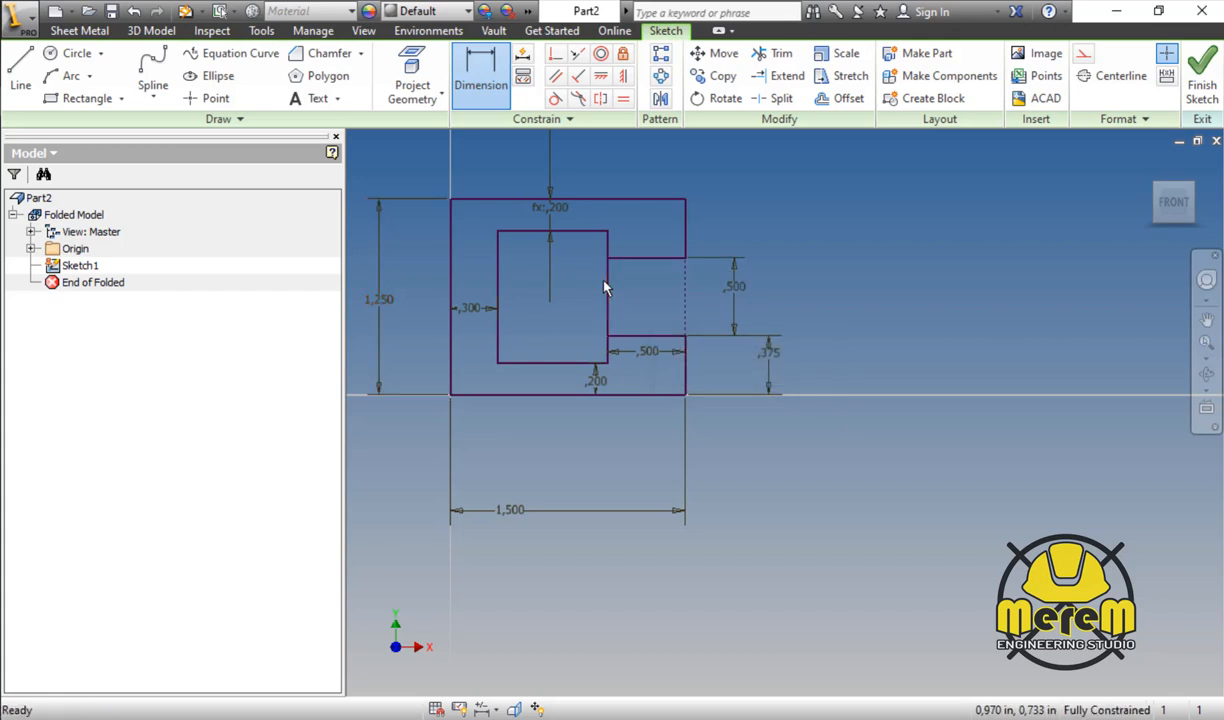
# Step: Convert the connecting line between the lips' inner corners to construction geometry
pyautogui.press('Escape')
pyautogui.rightClick(606, 300)
pyautogui.click(684, 268)
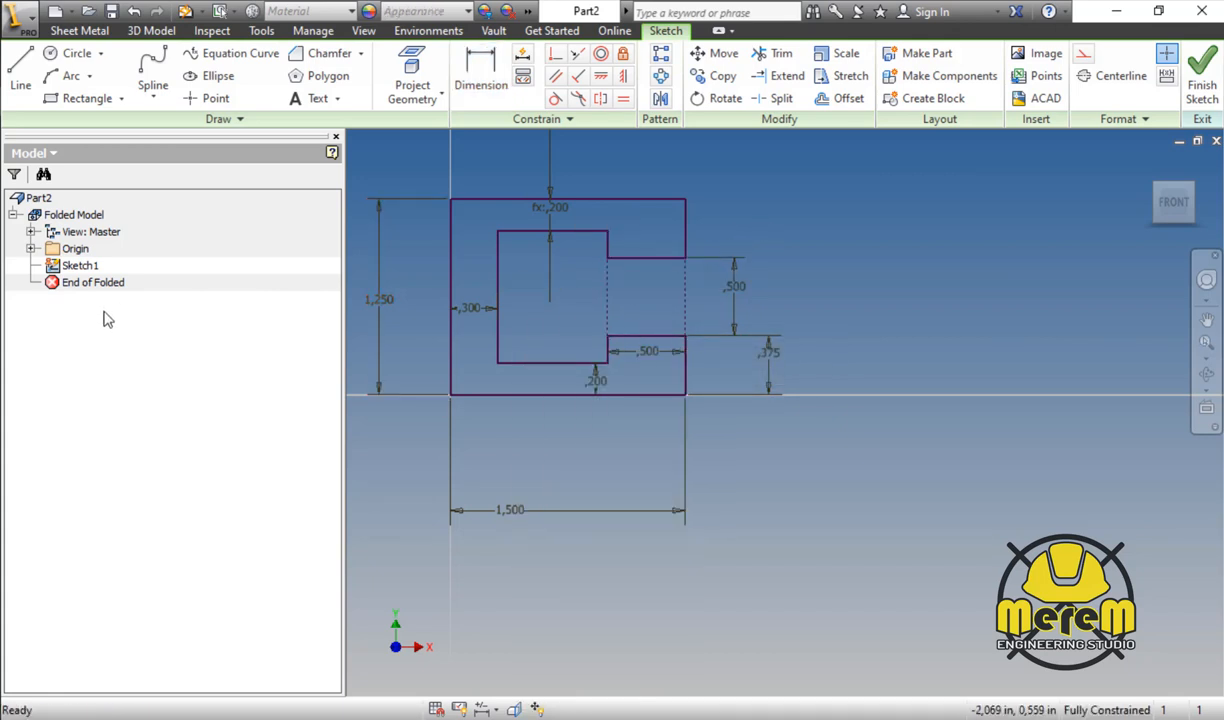
# Step: Chamfer the two inner corners of the C beside the spine with a 0.125 in distance at 45°
pyautogui.click(1, 396)
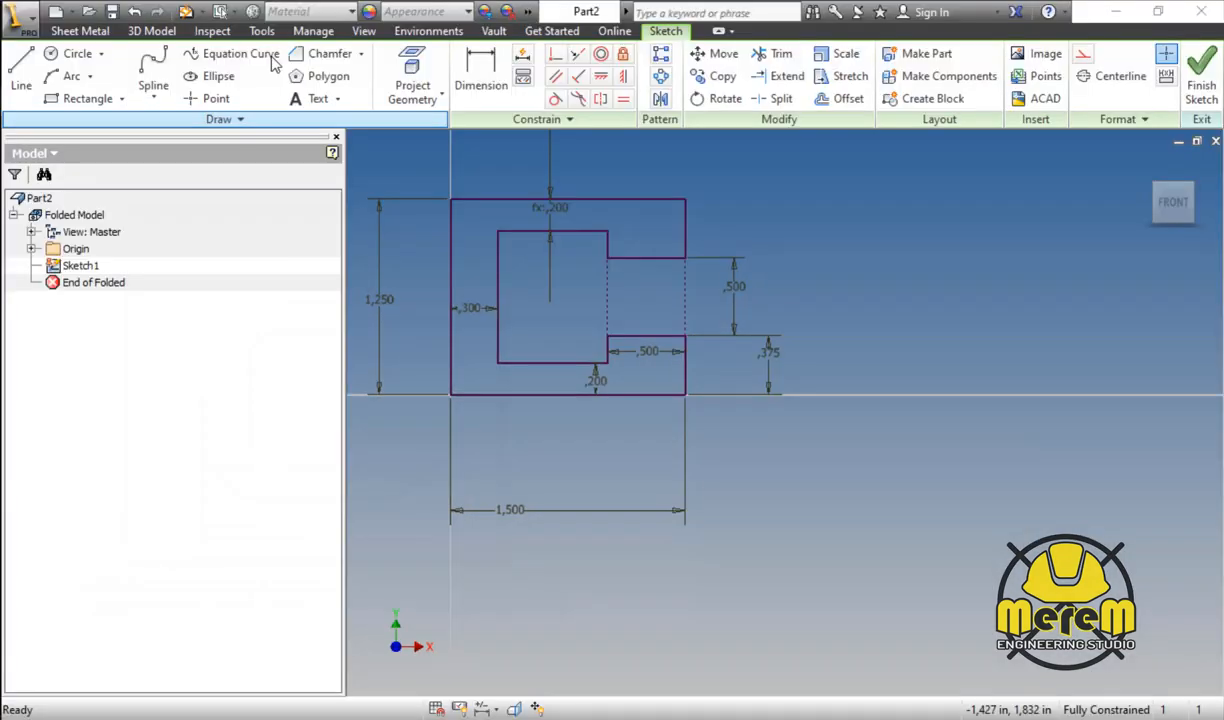
pyautogui.click(325, 53)
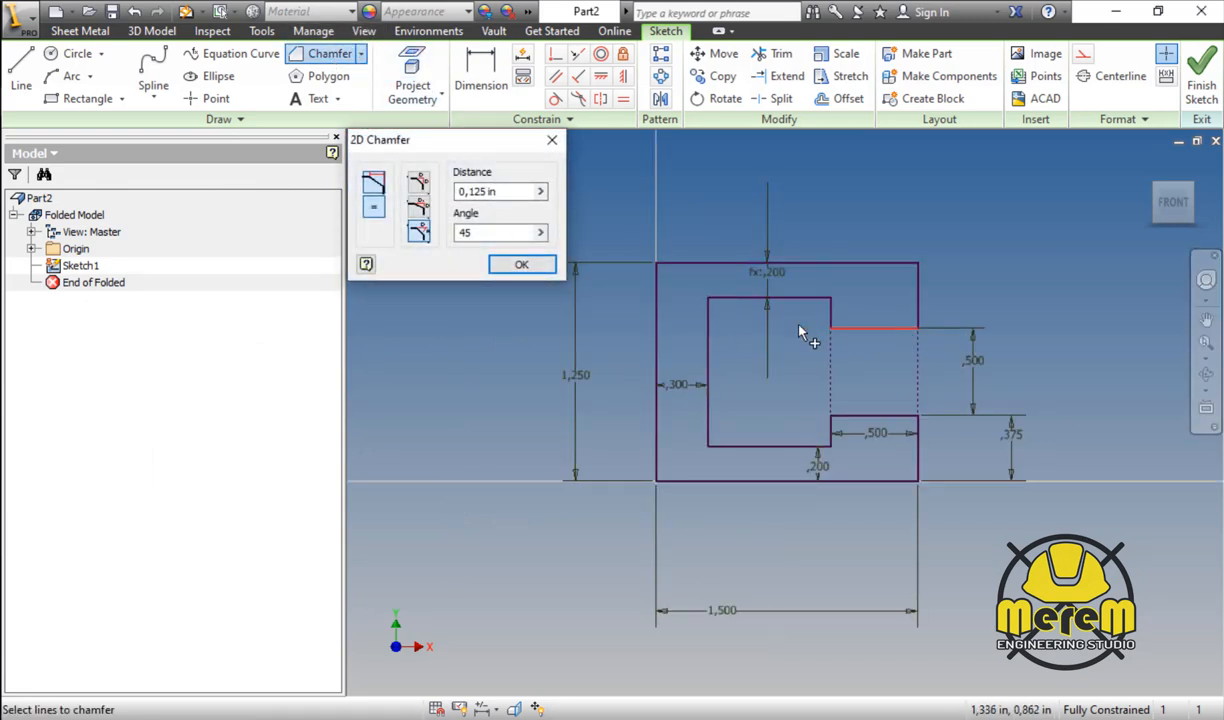
pyautogui.click(790, 298)
pyautogui.click(713, 312)
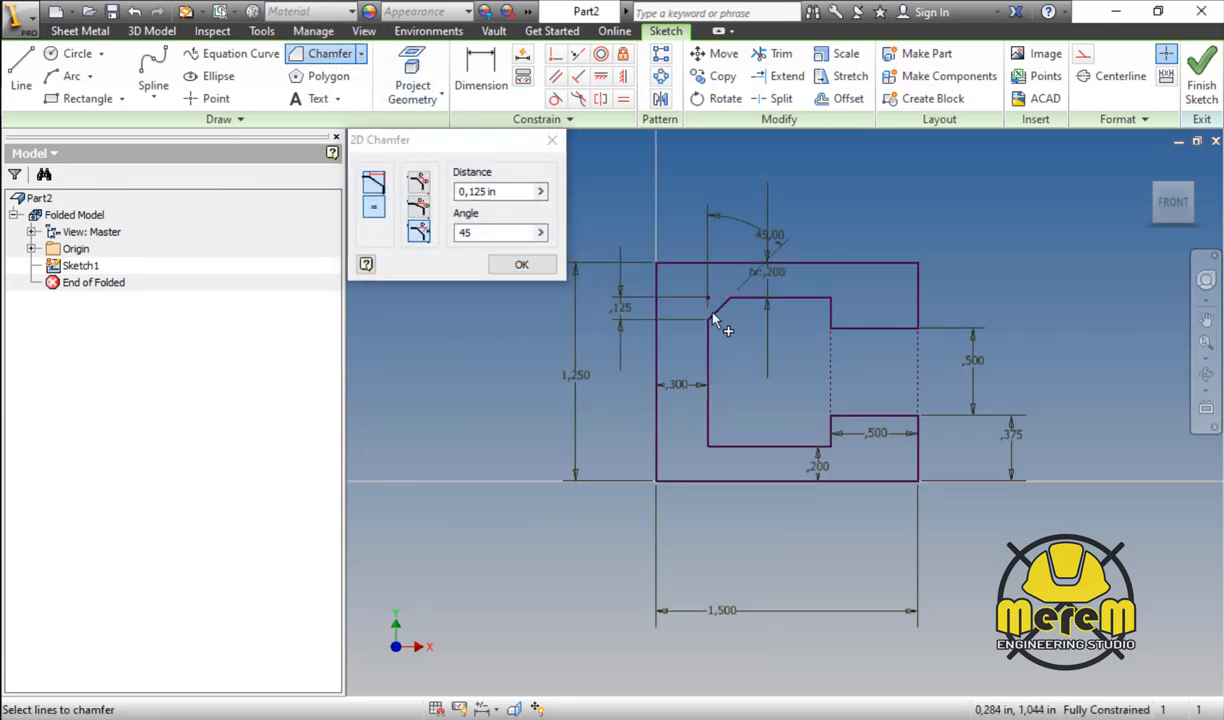
pyautogui.click(724, 446)
pyautogui.click(709, 432)
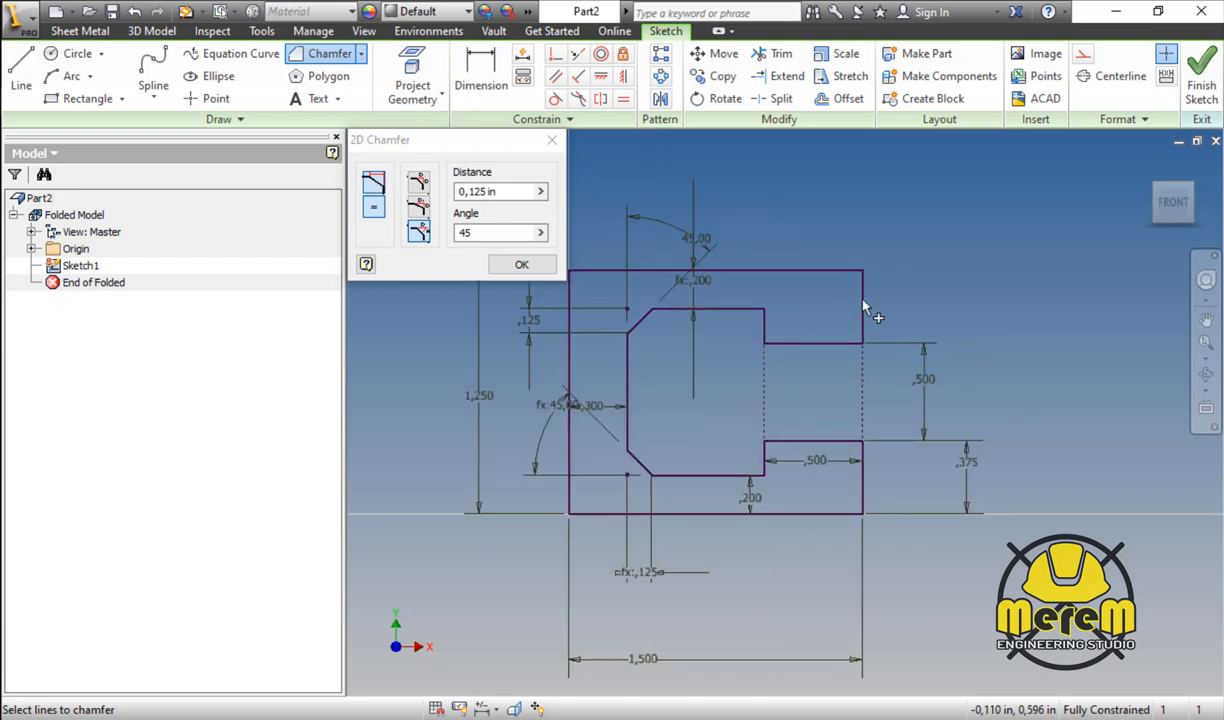
# Step: Chamfer the lower arm's outer end corner at 45° and delete that chamfer's linked 0.125 in distance dimension
pyautogui.click(858, 514)
pyautogui.click(863, 485)
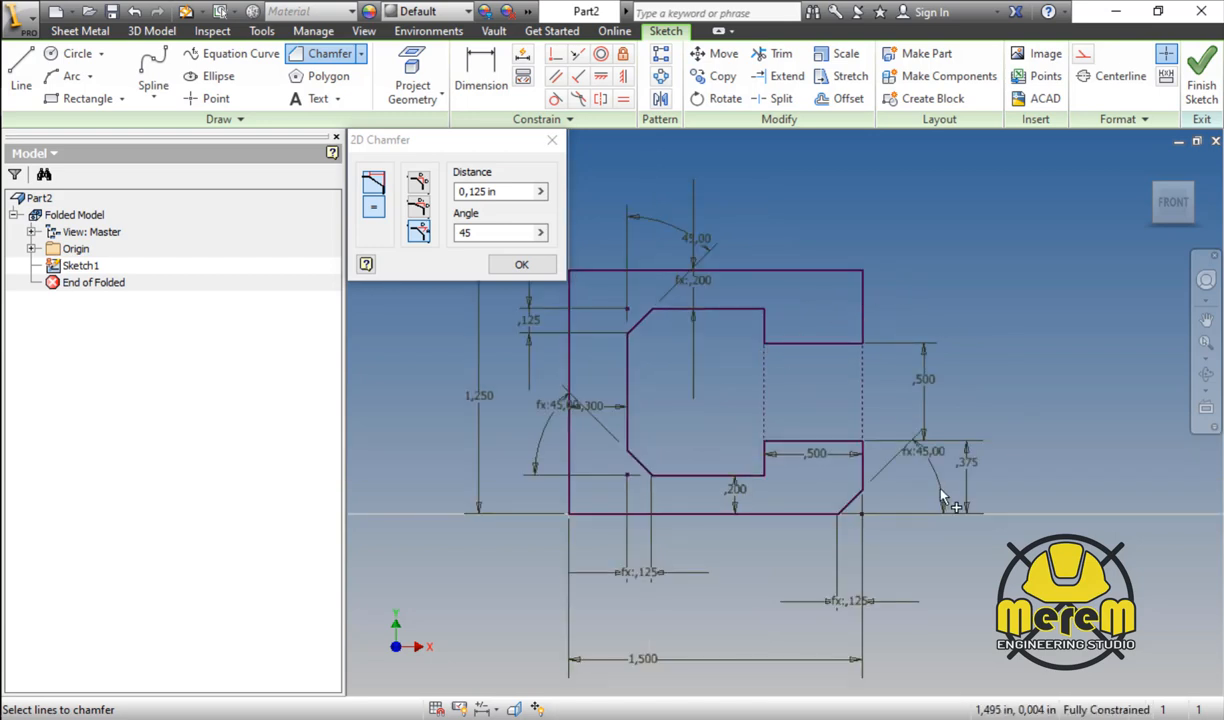
pyautogui.press('Escape')
pyautogui.click(853, 602)
pyautogui.rightClick(853, 602)
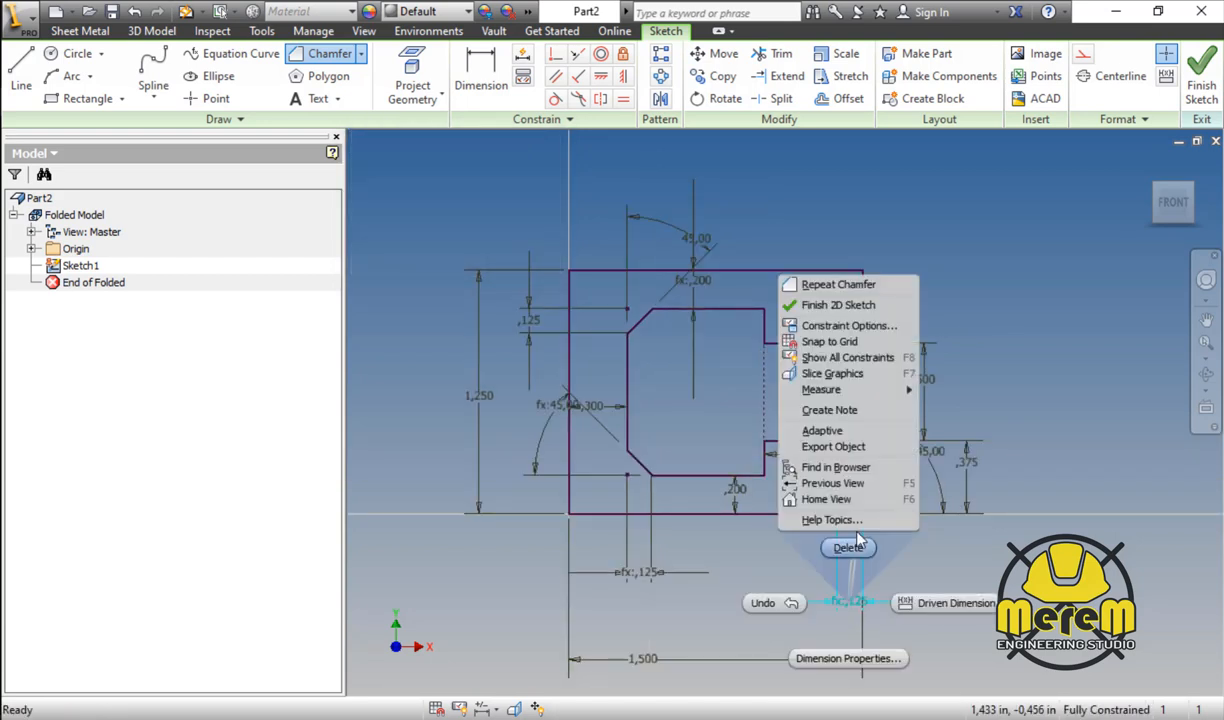
pyautogui.click(858, 542)
# Step: Dimension the base from the spine's outer edge to the start of the end chamfer and set it to 1.25 in
pyautogui.click(481, 70)
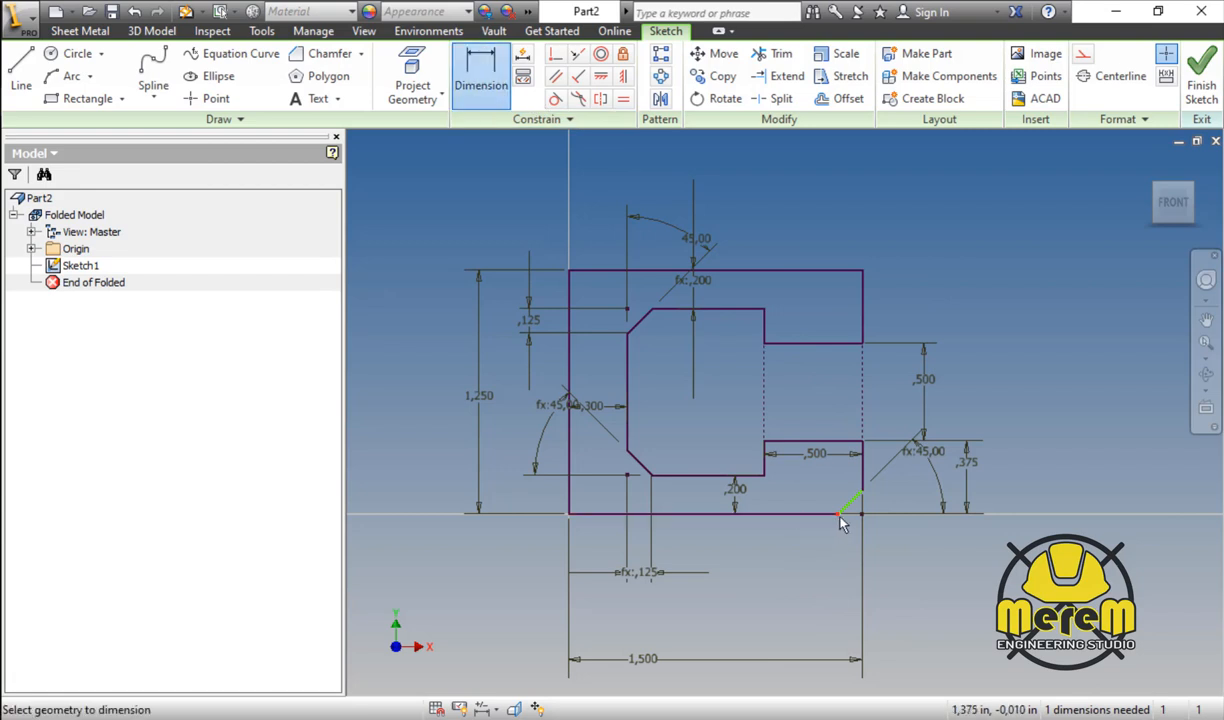
pyautogui.click(576, 515)
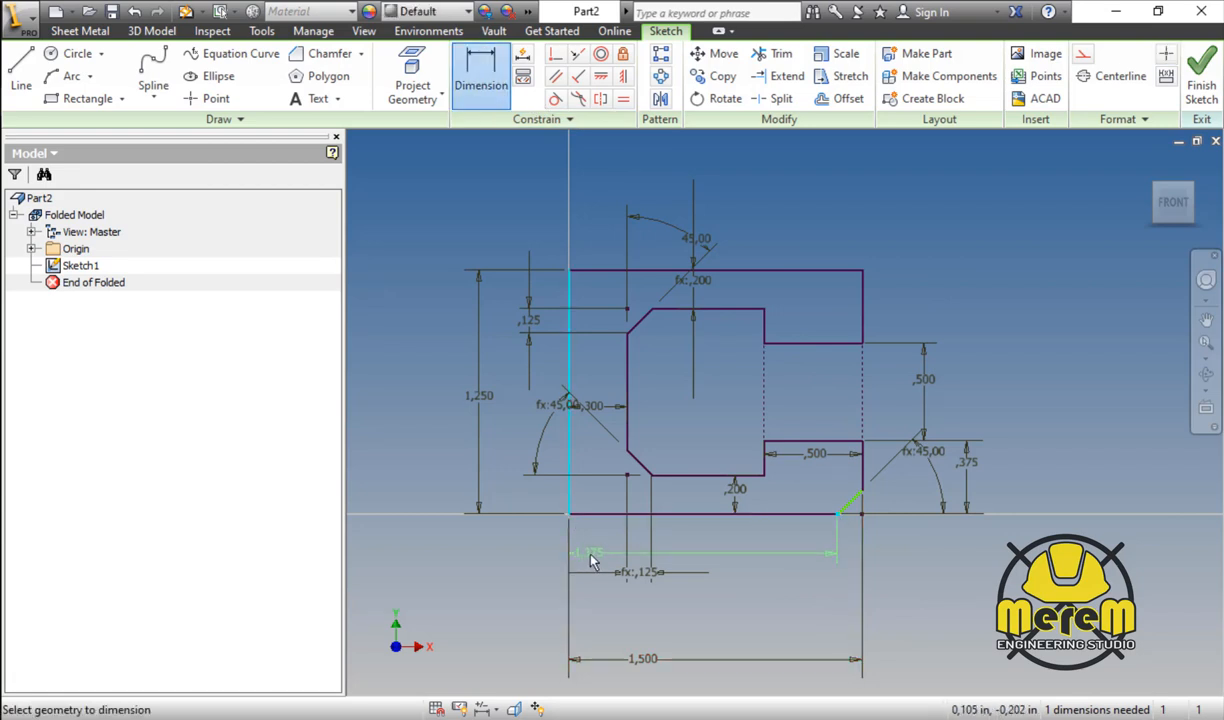
pyautogui.click(615, 563)
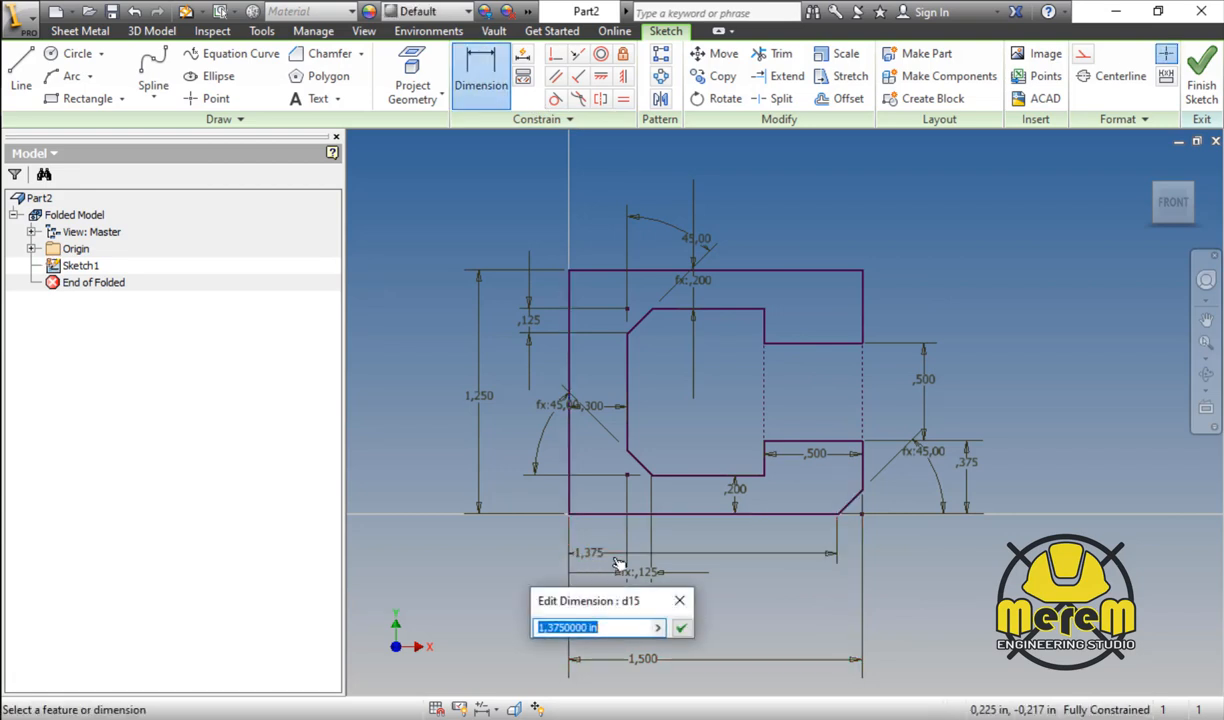
pyautogui.write('1.25')
pyautogui.press('Return')
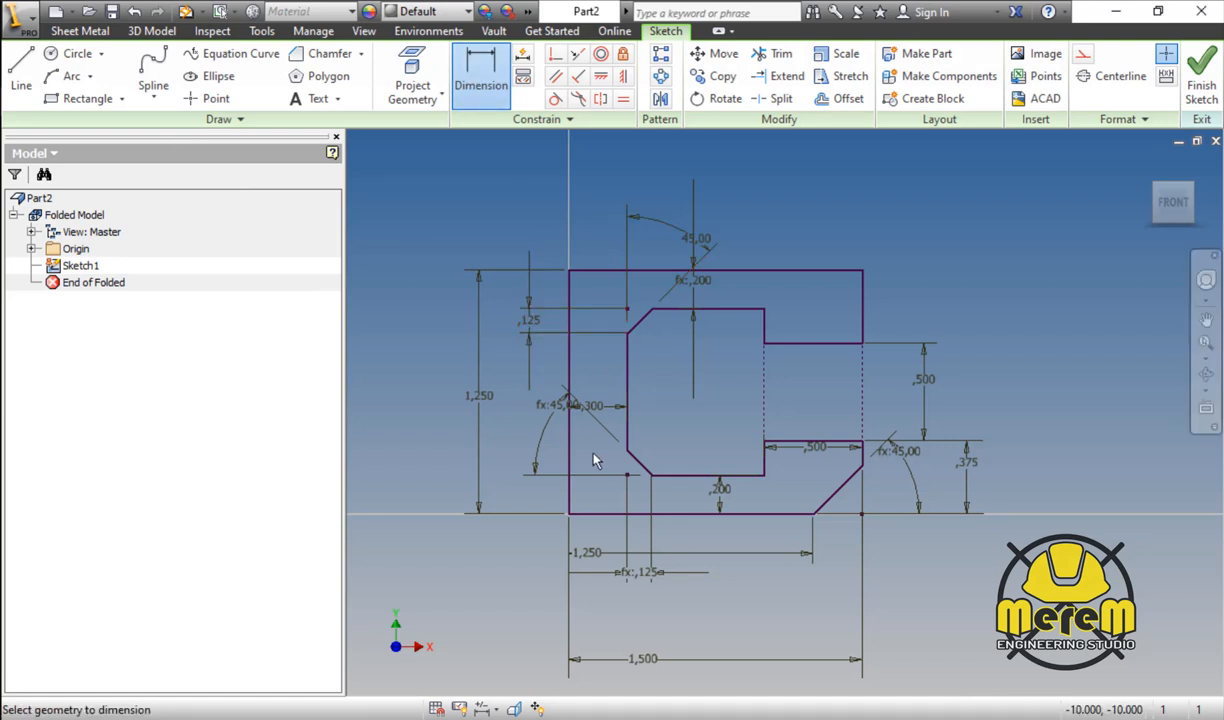
# Step: Try a 0.125 in, 45° chamfer on the outer corner between the spine and the base, and undo it
pyautogui.click(330, 53)
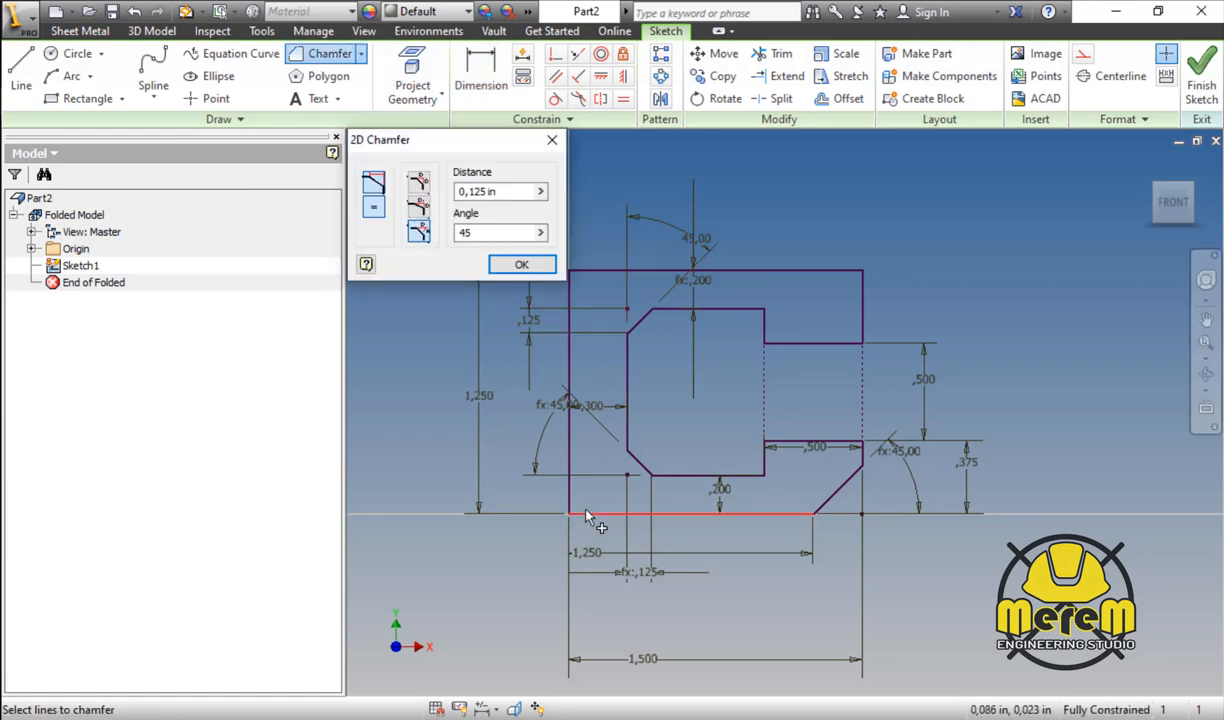
pyautogui.click(587, 515)
pyautogui.click(569, 503)
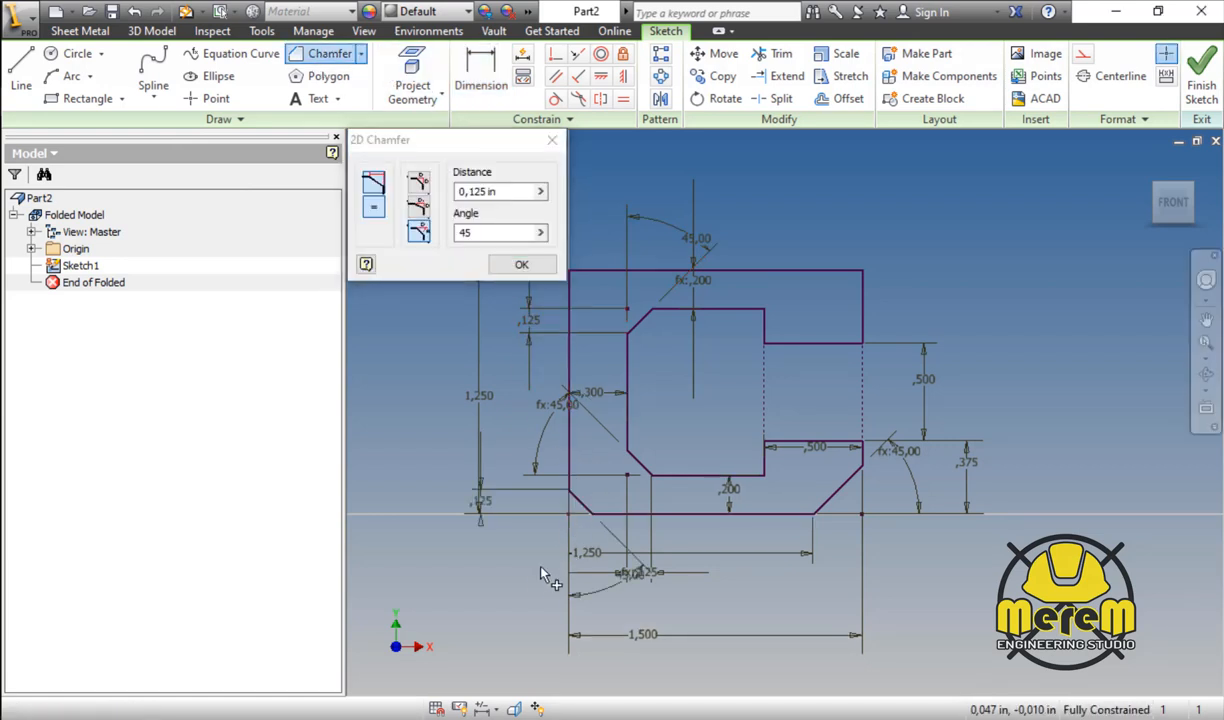
pyautogui.hotkey('ctrl', 'z')
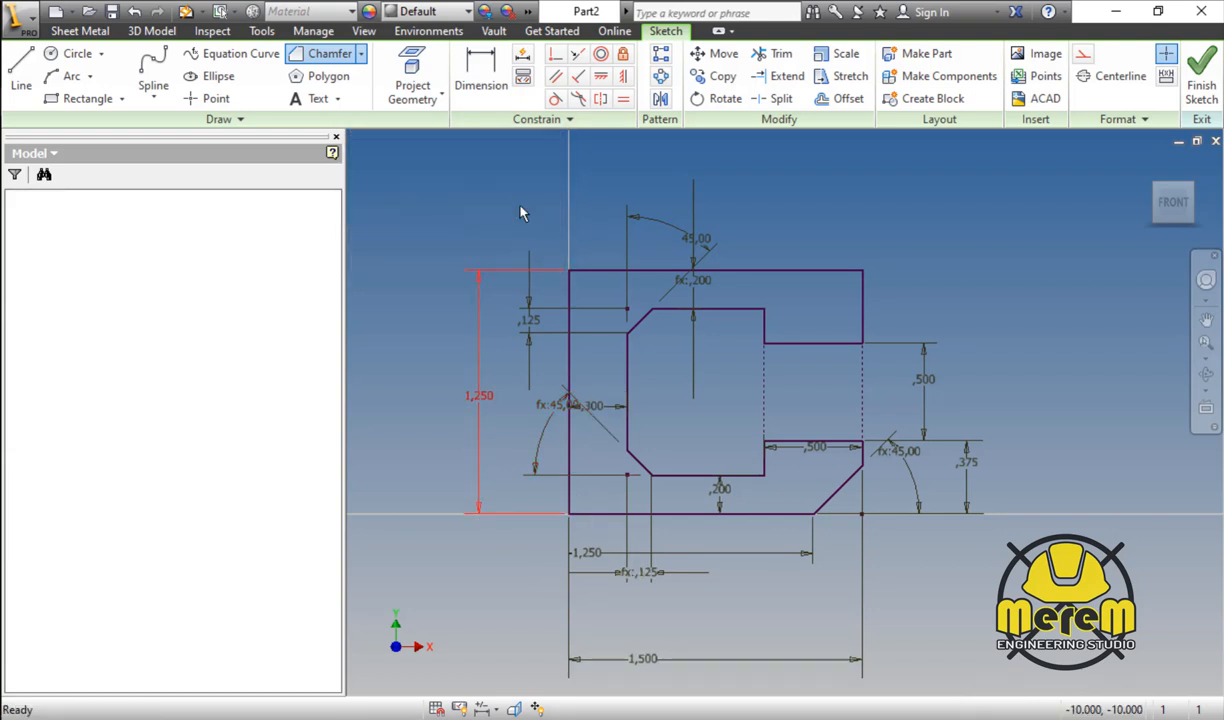
# Step: Chamfer the outer corner between the spine and the base at 45° and set its distance to 0.25 in
pyautogui.click(568, 508)
pyautogui.press('Escape')
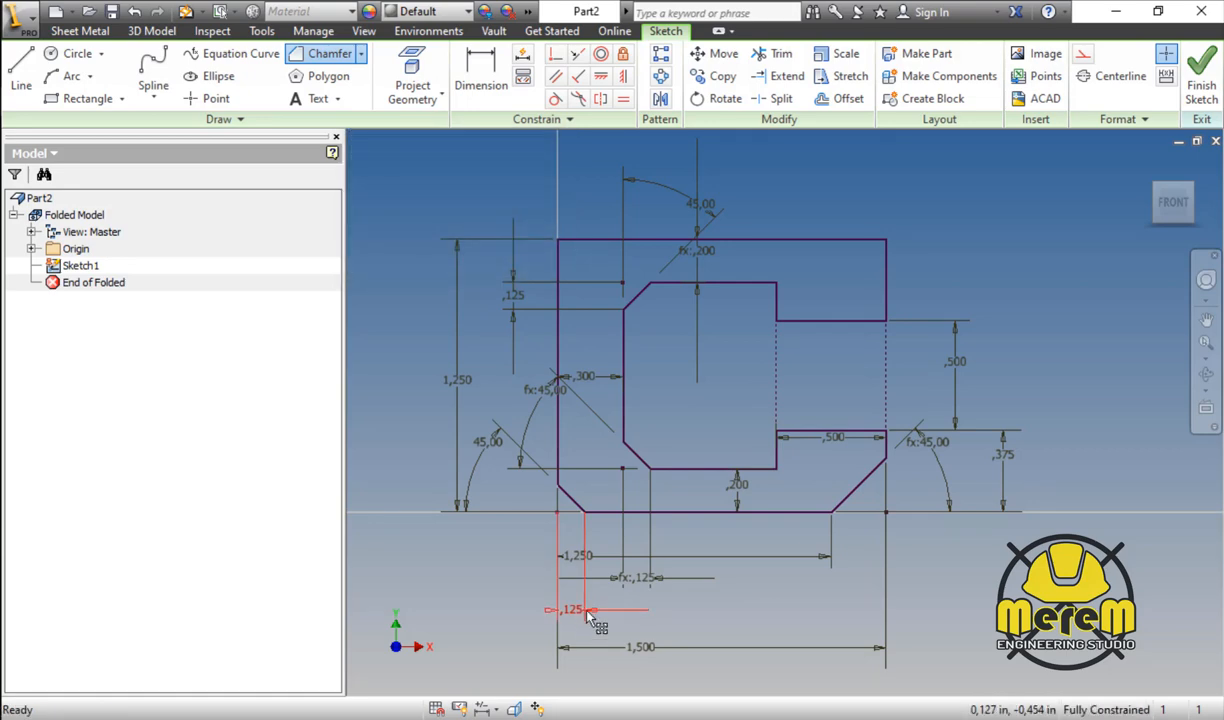
pyautogui.doubleClick(575, 609)
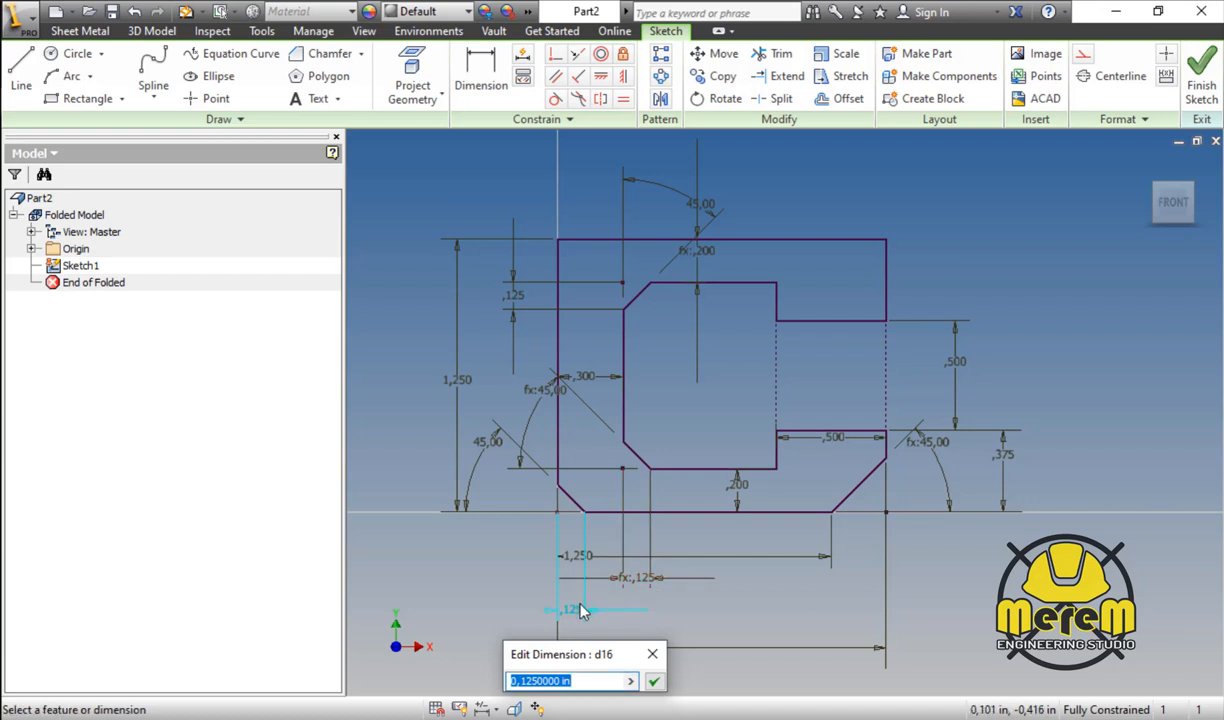
pyautogui.write('0.25')
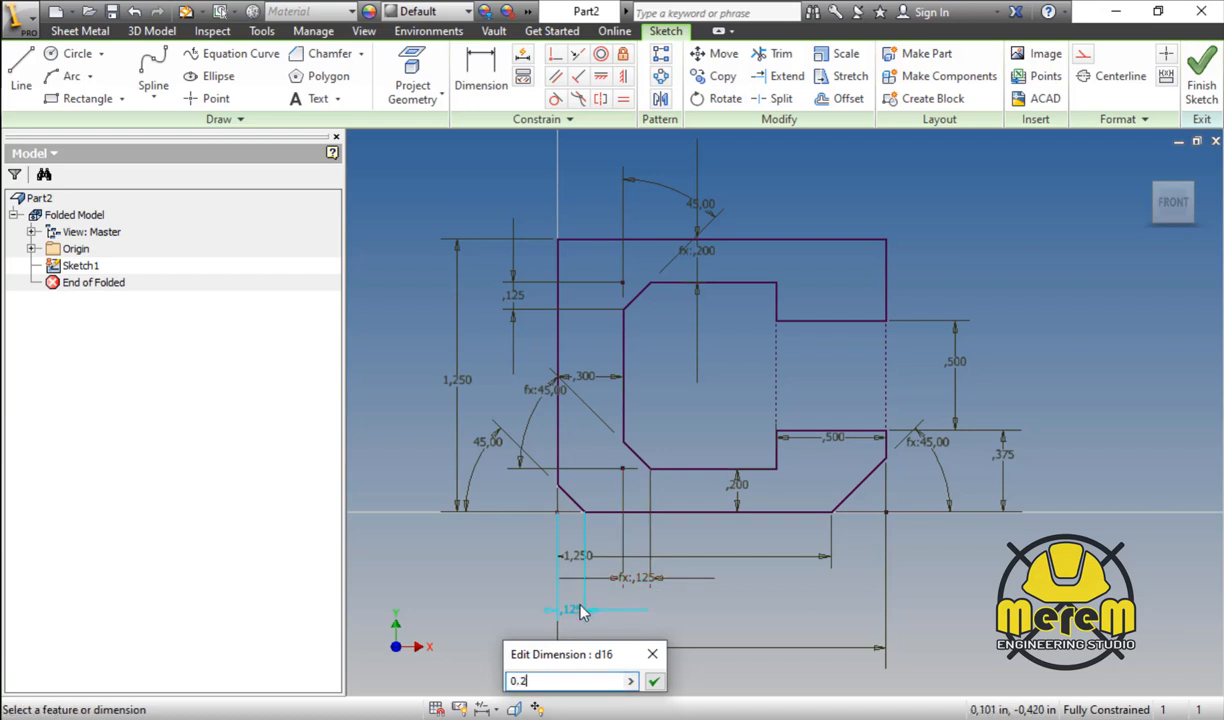
pyautogui.press('Return')
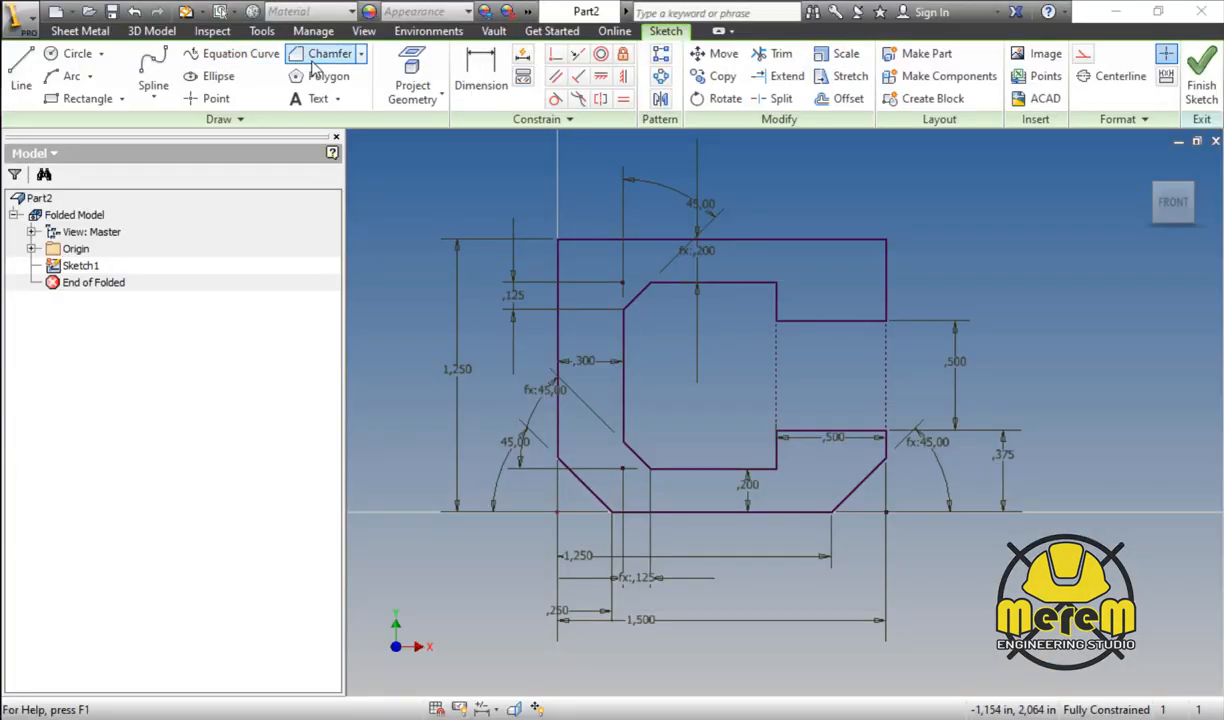
# Step: Chamfer the outer corner between the spine and the upper arm with a 0.125 in distance at 45°
pyautogui.click(329, 53)
pyautogui.scroll(1, 667, 292)
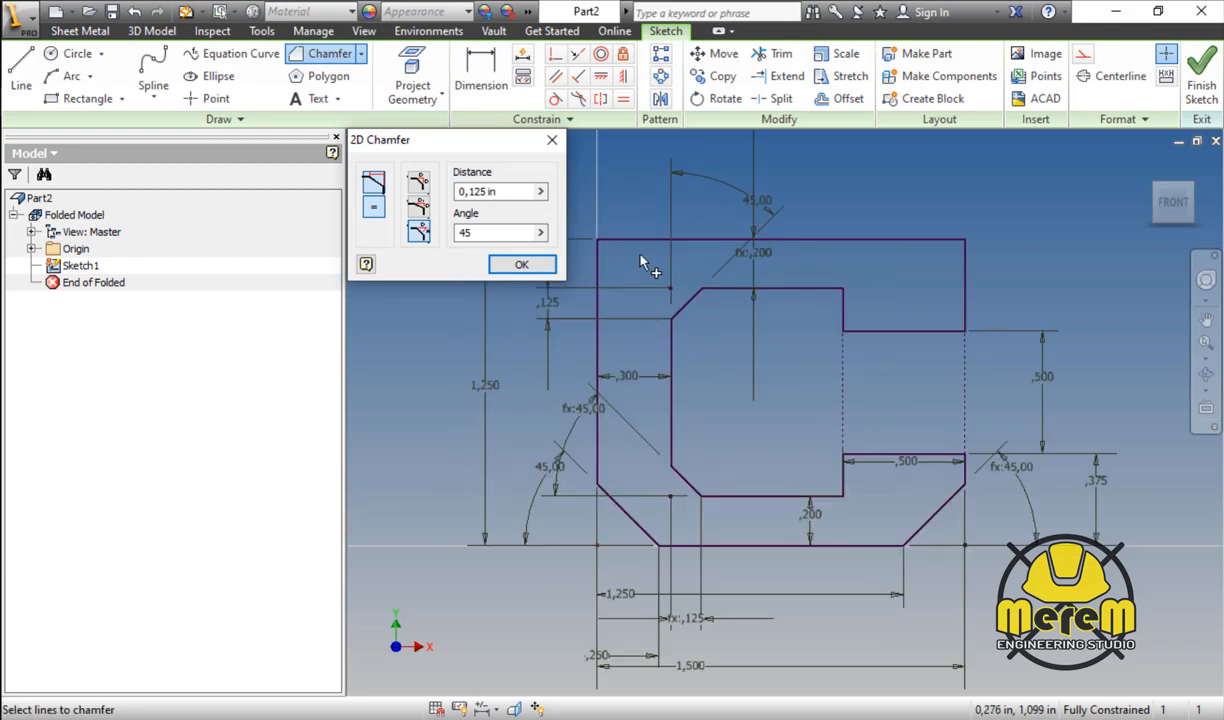
pyautogui.press('Escape')
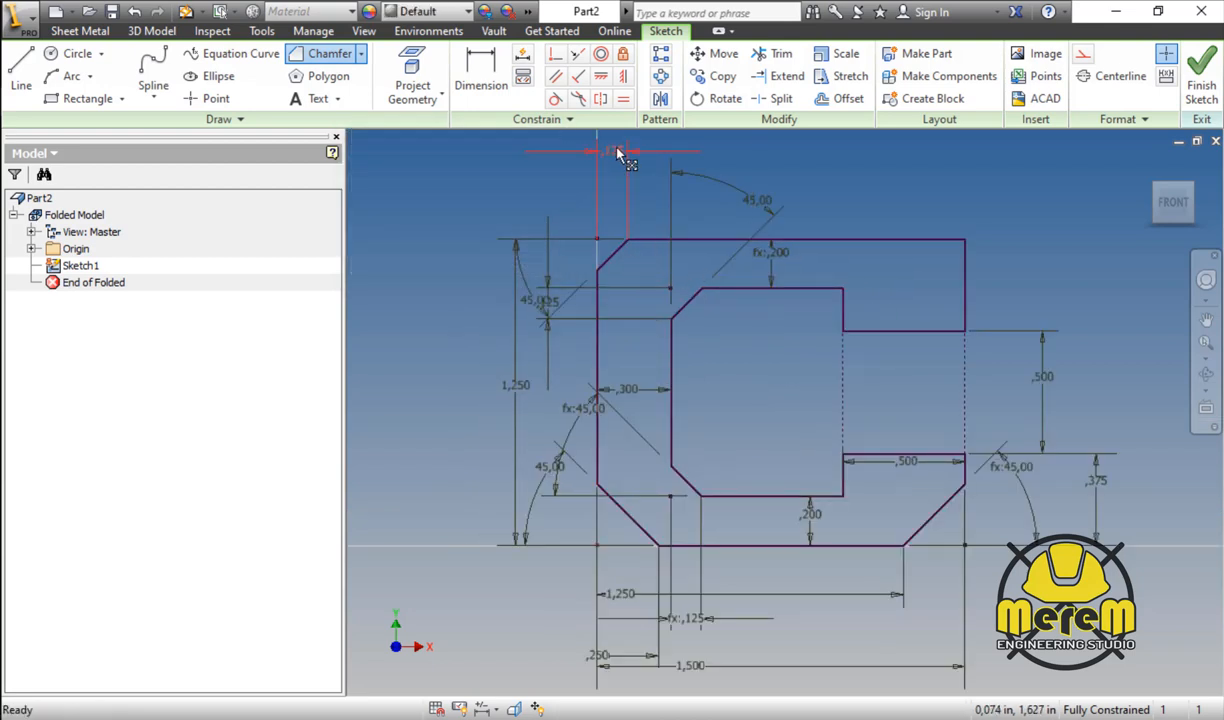
# Step: Try linking the upper spine chamfer's distance to the base's 1.25 in dimension, and undo it
pyautogui.doubleClick(590, 143)
pyautogui.click(625, 594)
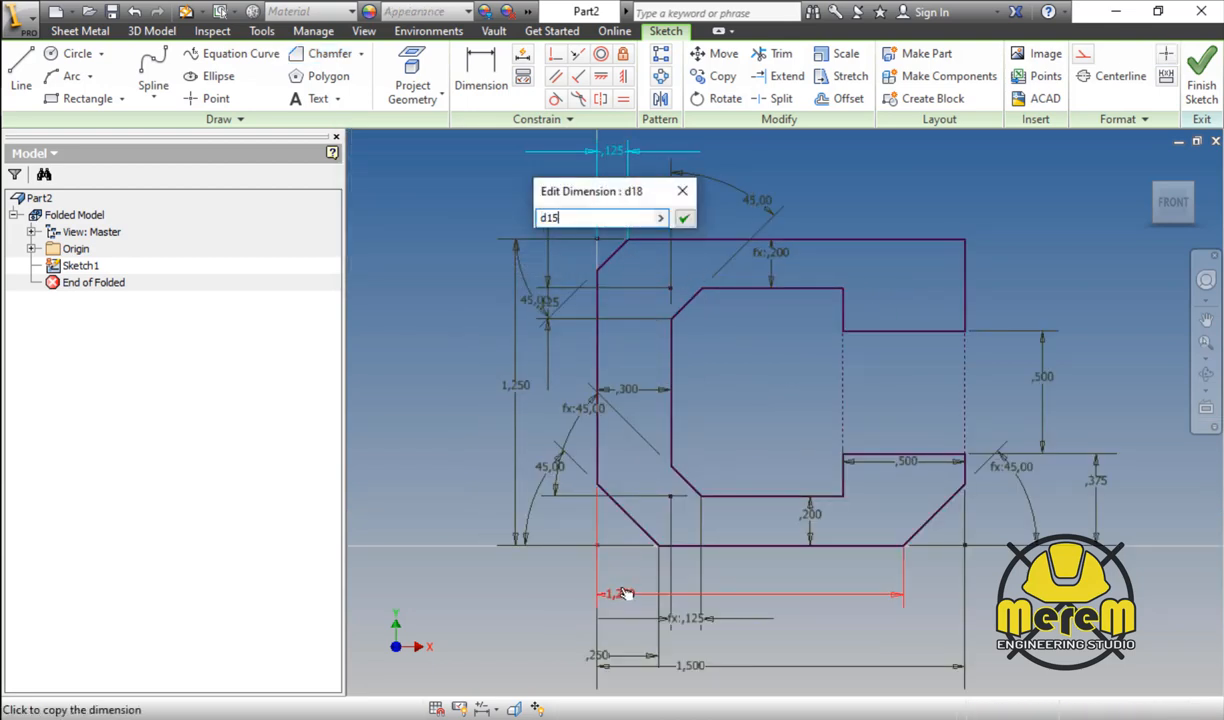
pyautogui.click(683, 217)
pyautogui.hotkey('ctrl', 'z')
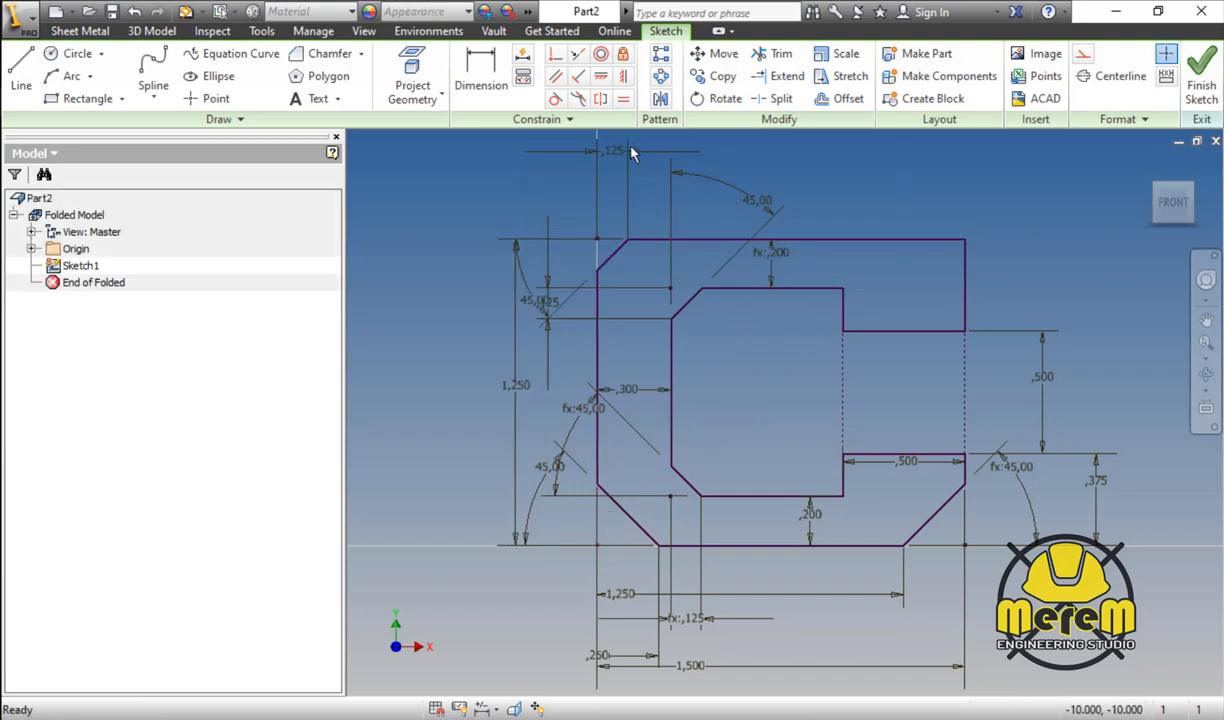
pyautogui.doubleClick(620, 155)
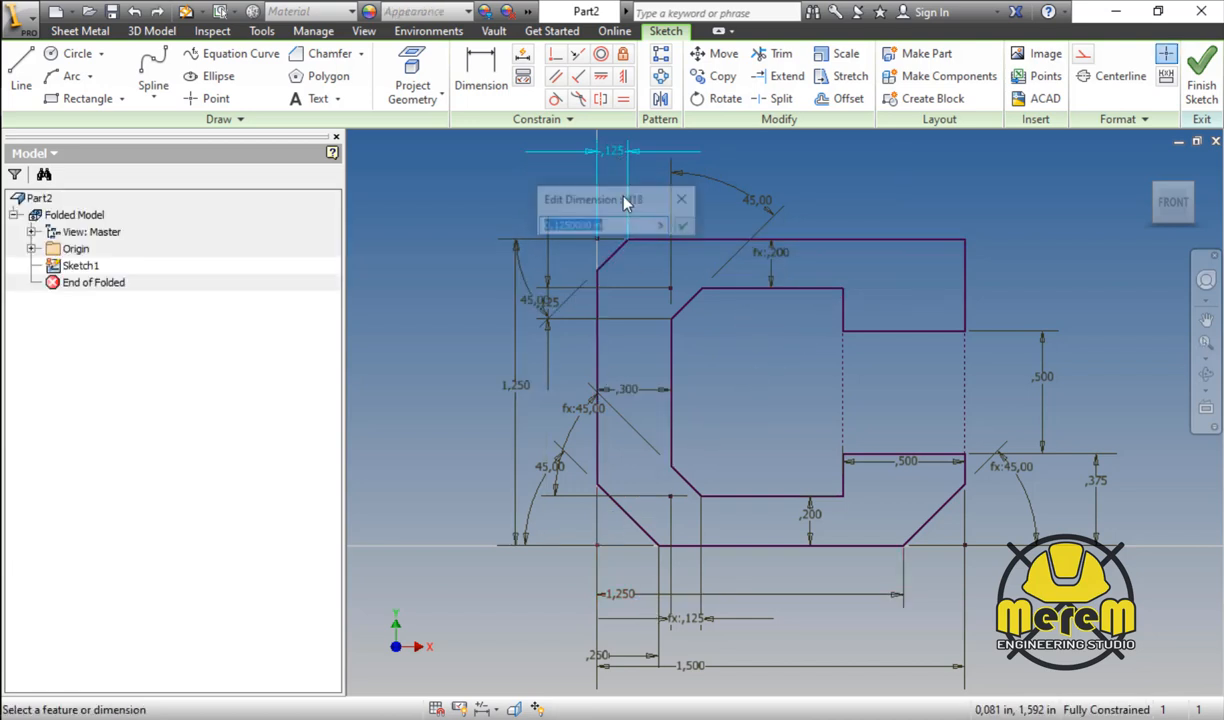
pyautogui.click(630, 594)
pyautogui.click(685, 227)
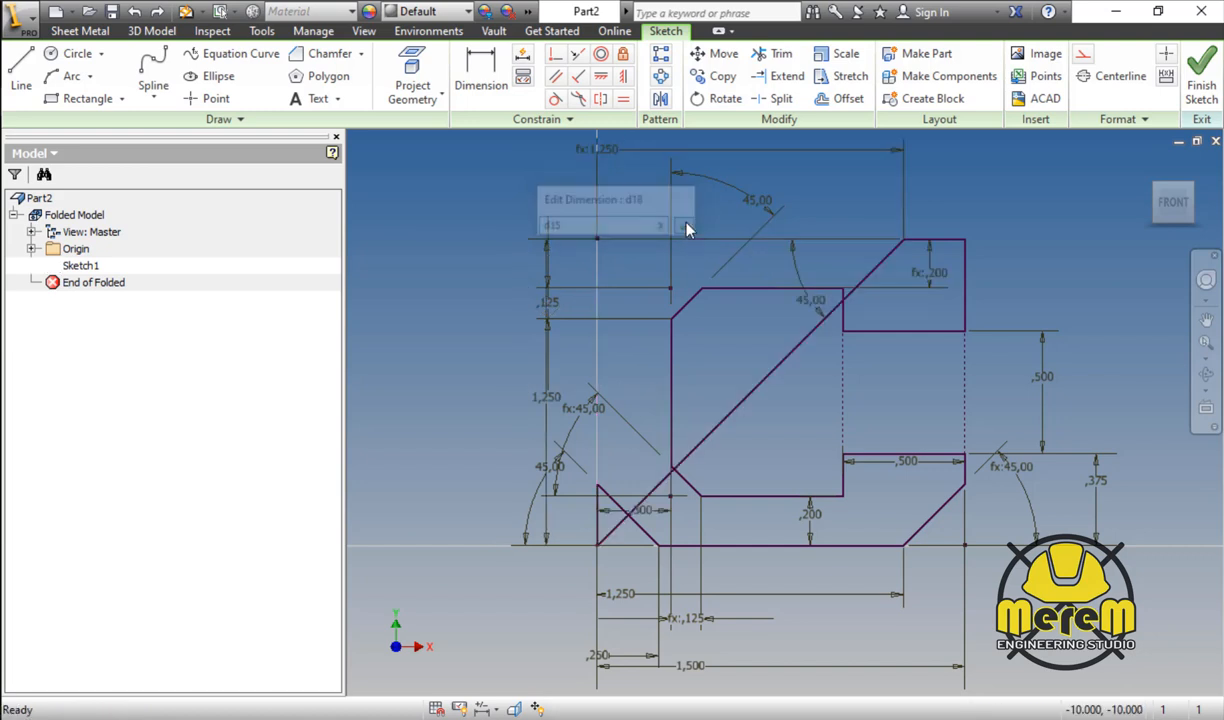
pyautogui.hotkey('ctrl', 'z')
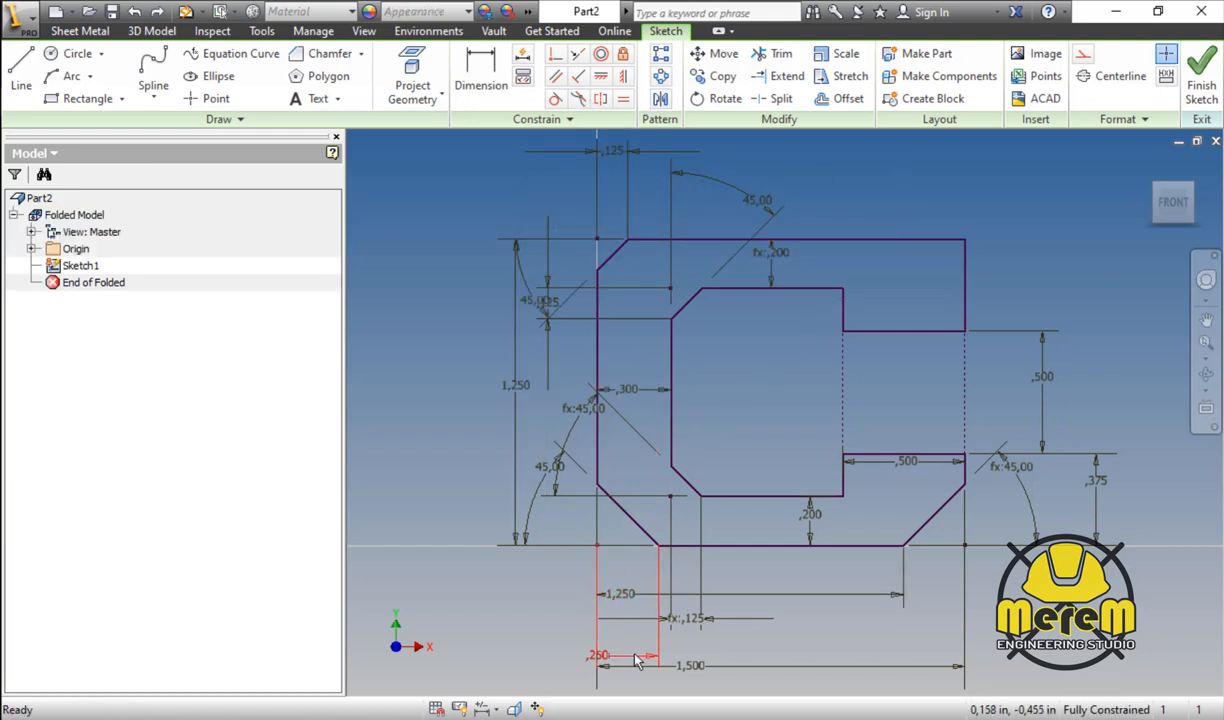
# Step: Link the upper spine chamfer's distance to the lower spine chamfer's 0.25 in dimension
pyautogui.doubleClick(622, 158)
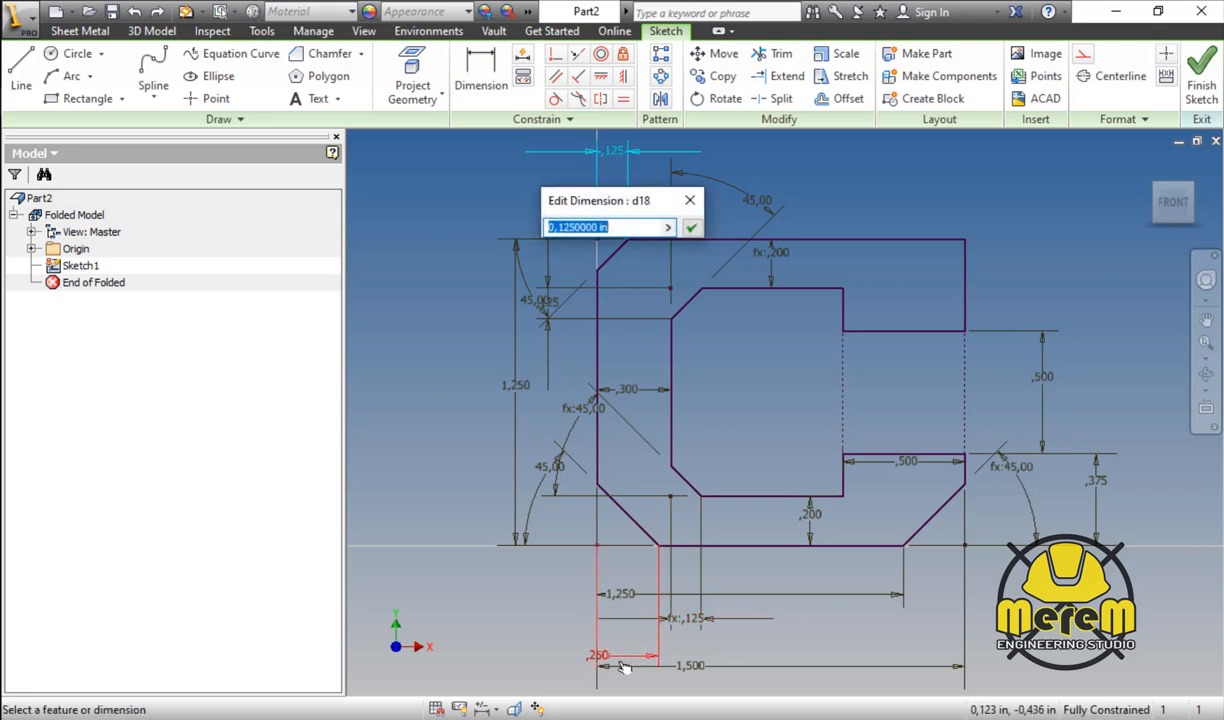
pyautogui.click(615, 658)
pyautogui.click(690, 229)
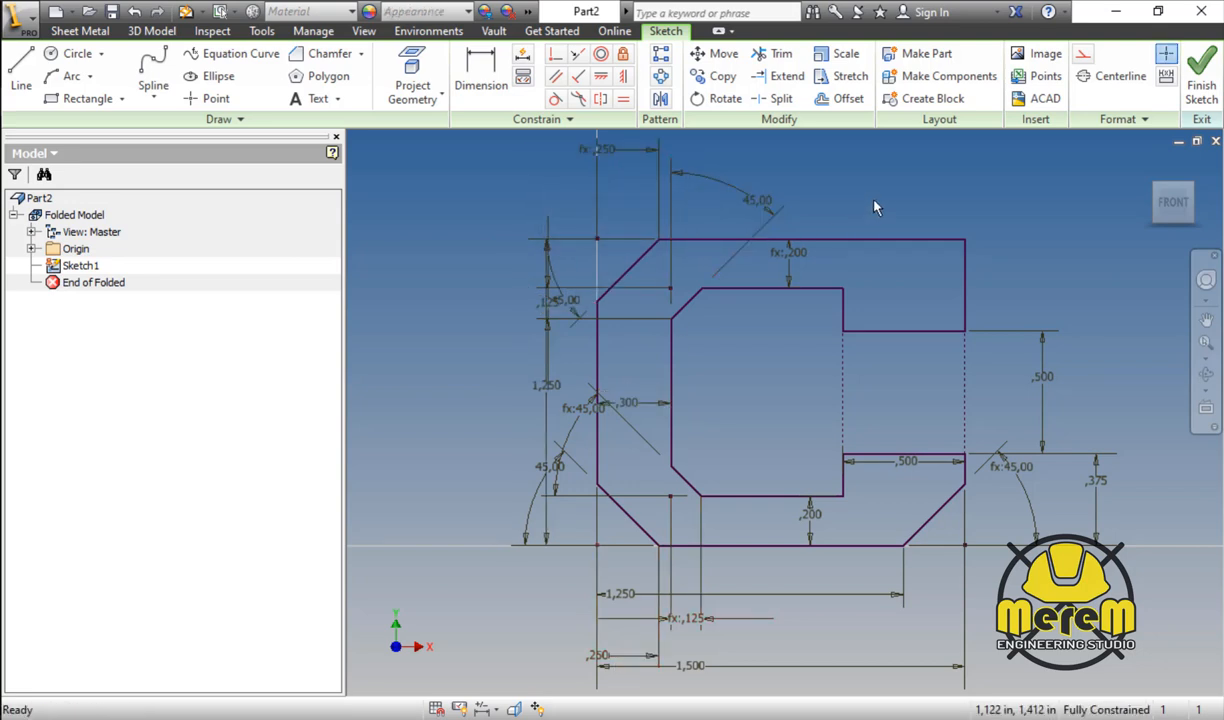
# Step: Check the reference drawing, try a 0.125 in, 45° chamfer on the upper arm's outer end corner, and undo it
pyautogui.scroll(-2, 700, 270)
pyautogui.scroll(3, 730, 260)
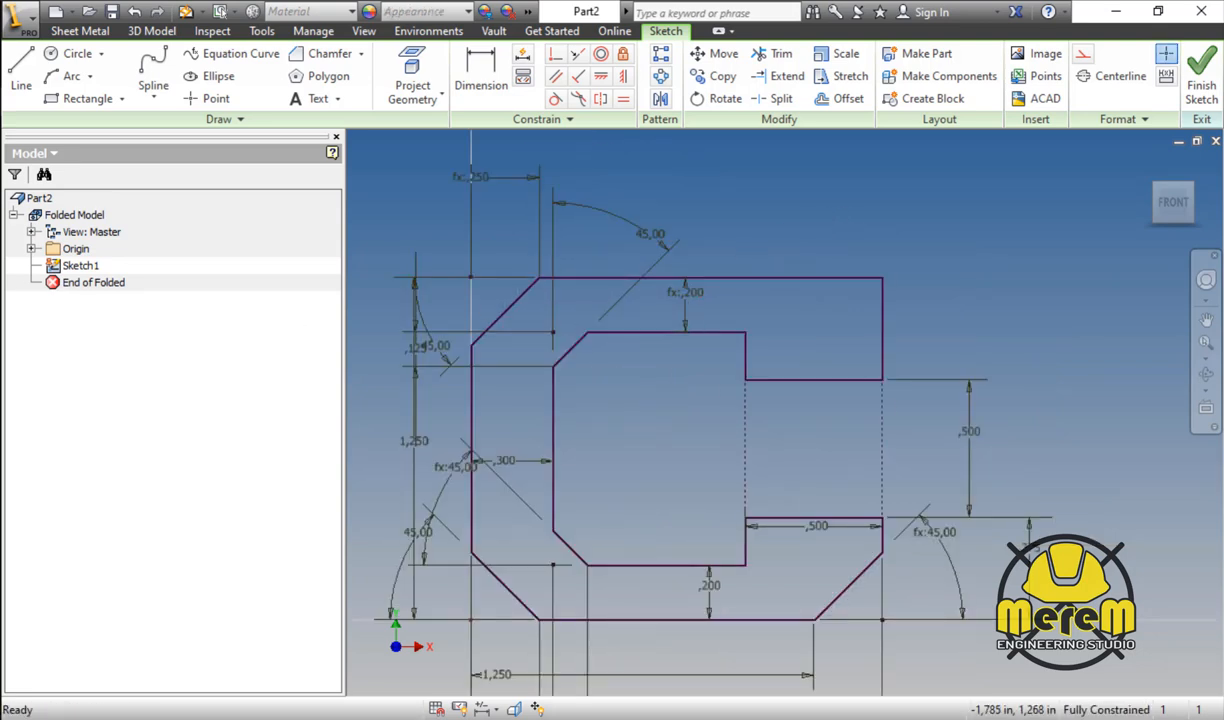
pyautogui.hotkey('alt', 'Tab')
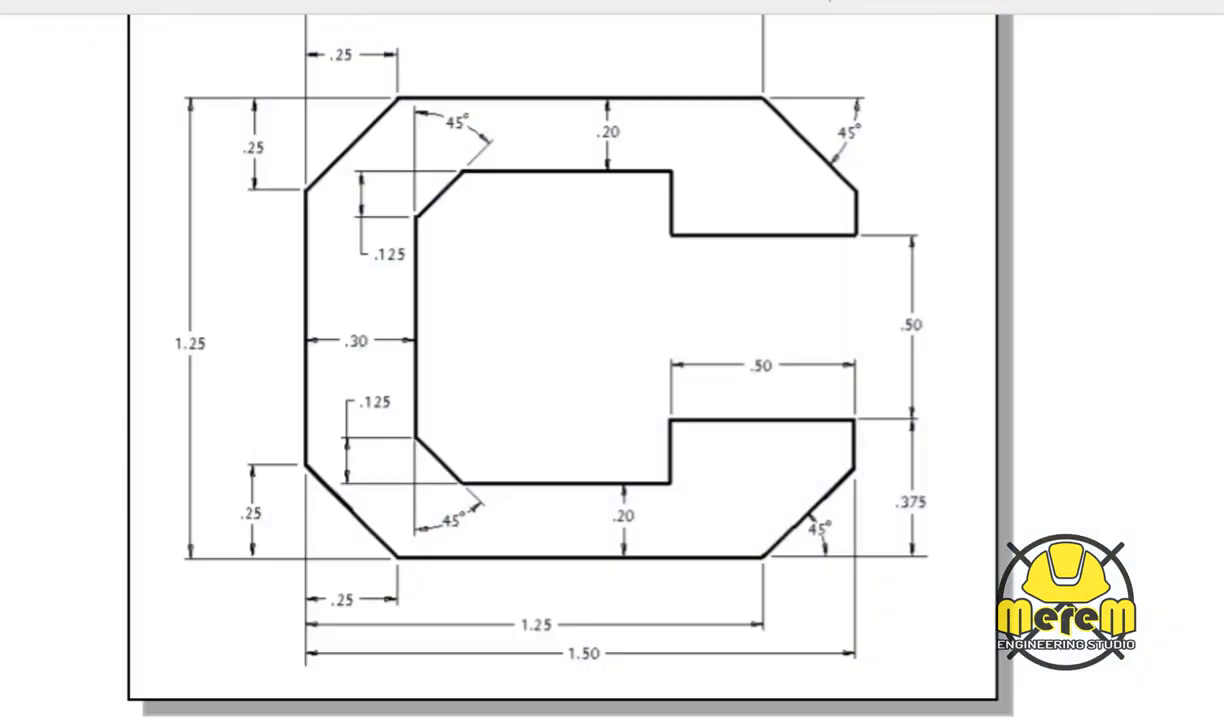
pyautogui.scroll(2, 168, 447)
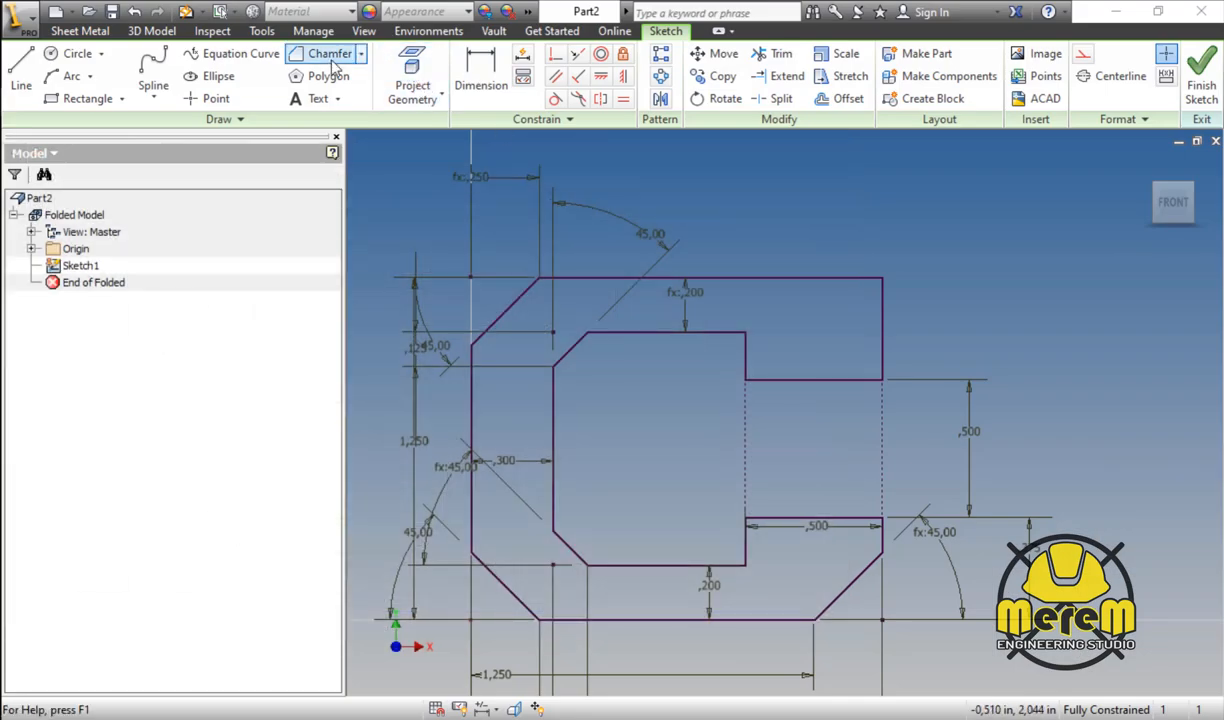
pyautogui.click(331, 56)
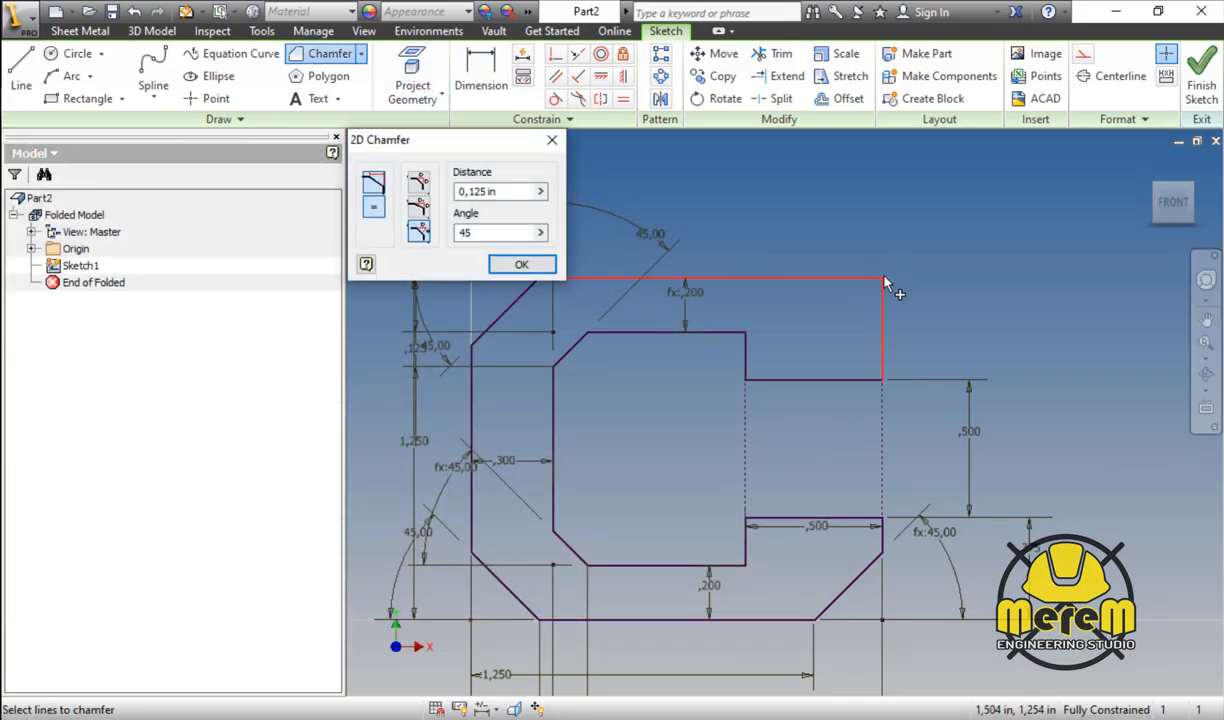
pyautogui.click(884, 282)
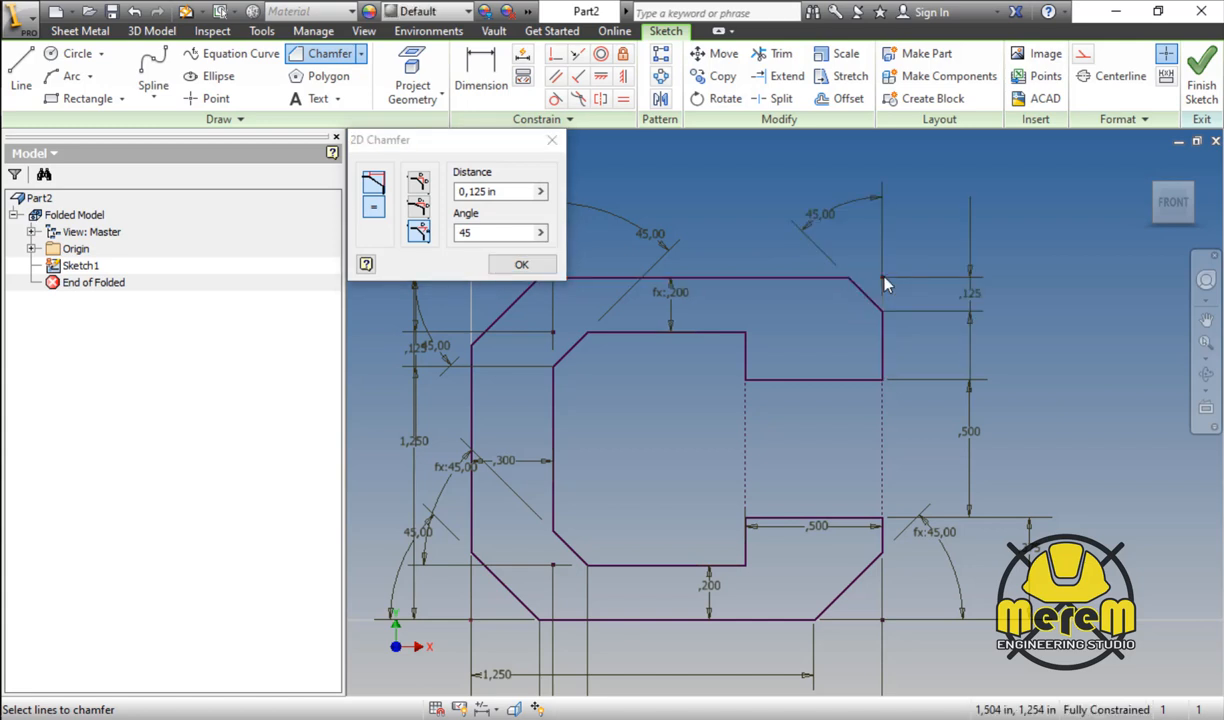
pyautogui.hotkey('ctrl', 'z')
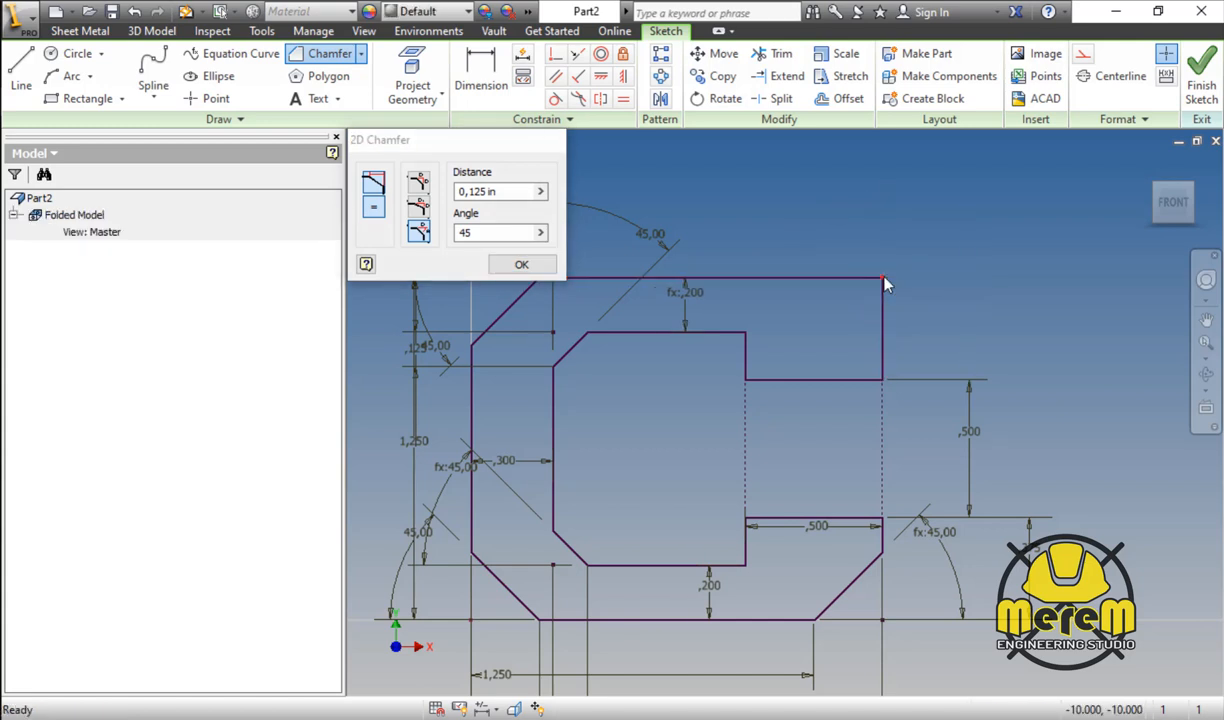
# Step: Chamfer the upper arm's outer end corner with a horizontal 0.125 in distance at 45°
pyautogui.click(331, 54)
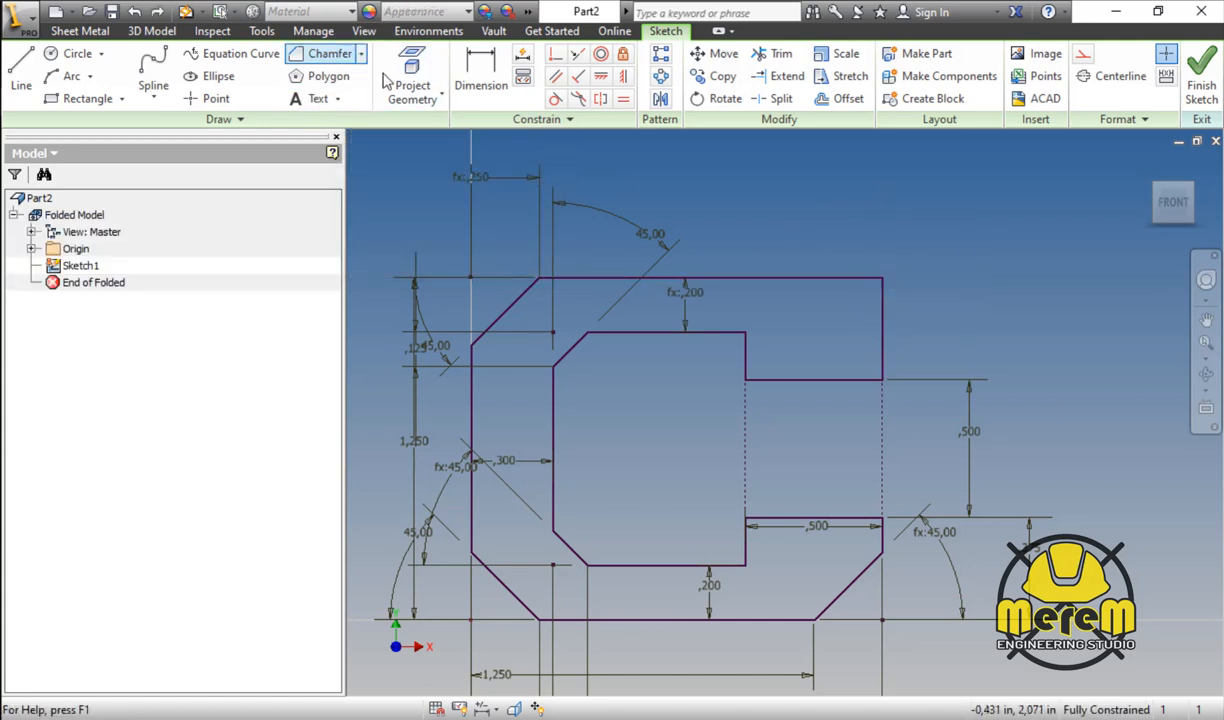
pyautogui.click(880, 279)
pyautogui.press('Escape')
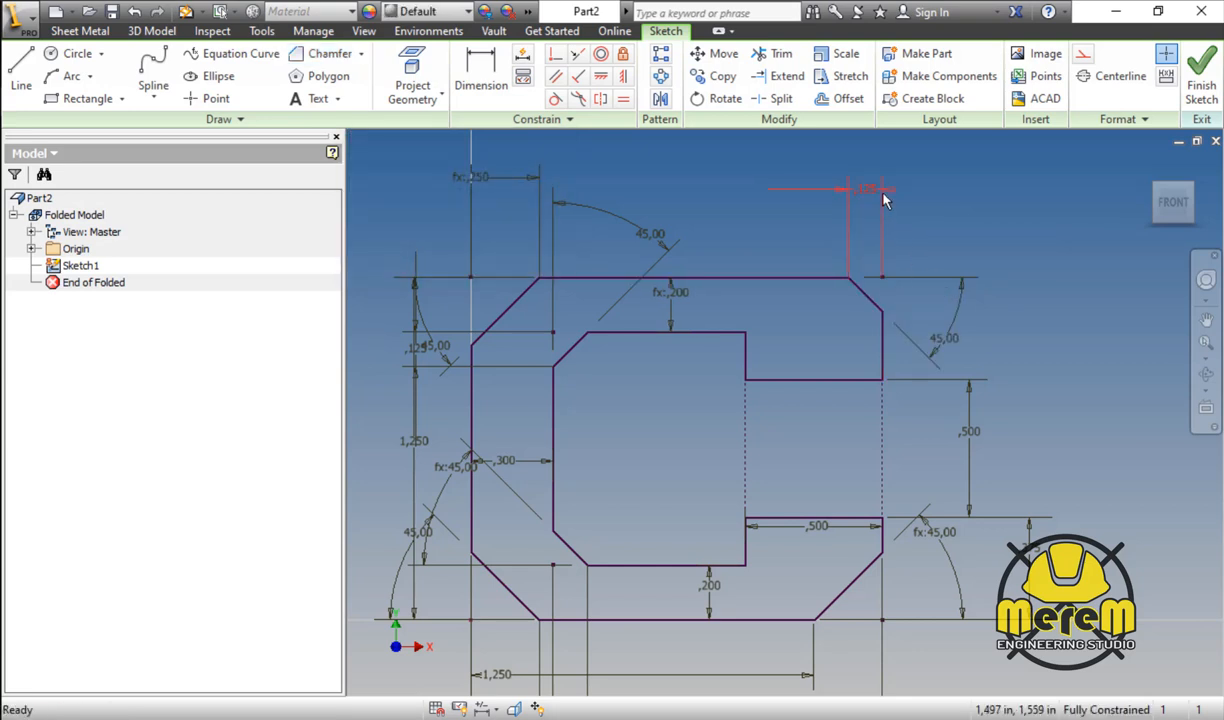
pyautogui.doubleClick(845, 187)
pyautogui.scroll(-3, 816, 194)
pyautogui.scroll(-3, 869, 341)
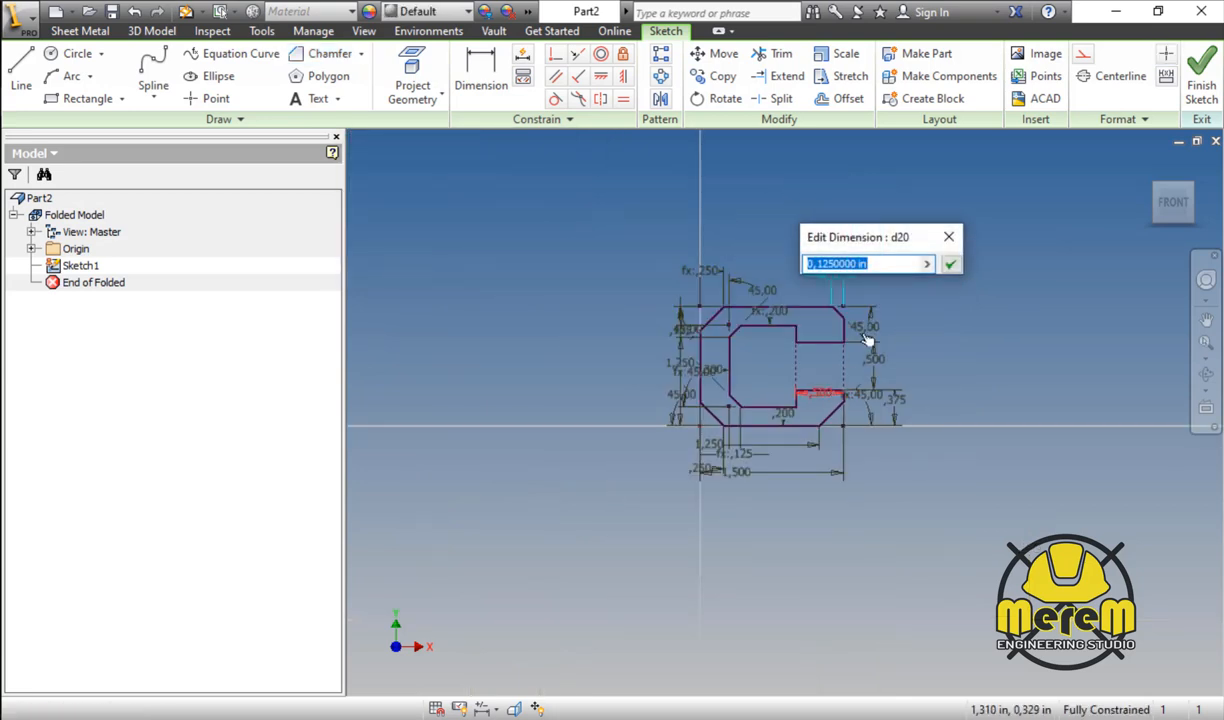
pyautogui.scroll(4, 869, 341)
pyautogui.press('Escape')
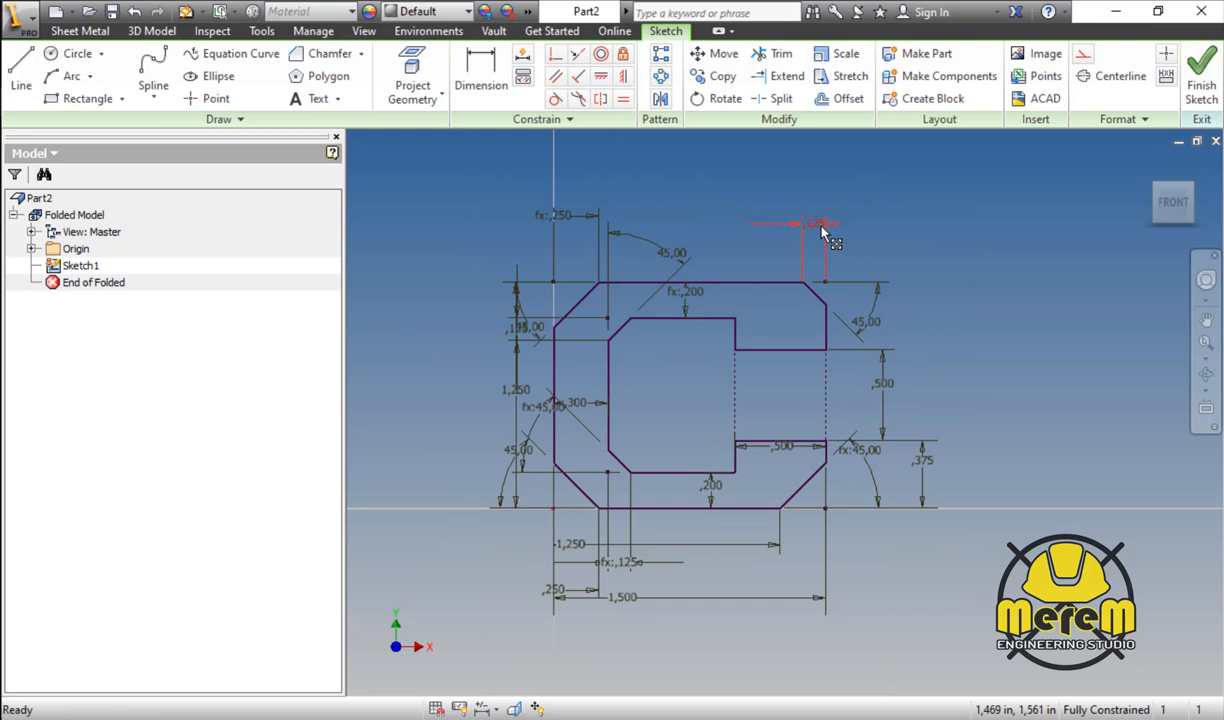
pyautogui.doubleClick(822, 228)
pyautogui.press('Escape')
pyautogui.click(493, 86)
pyautogui.click(493, 86)
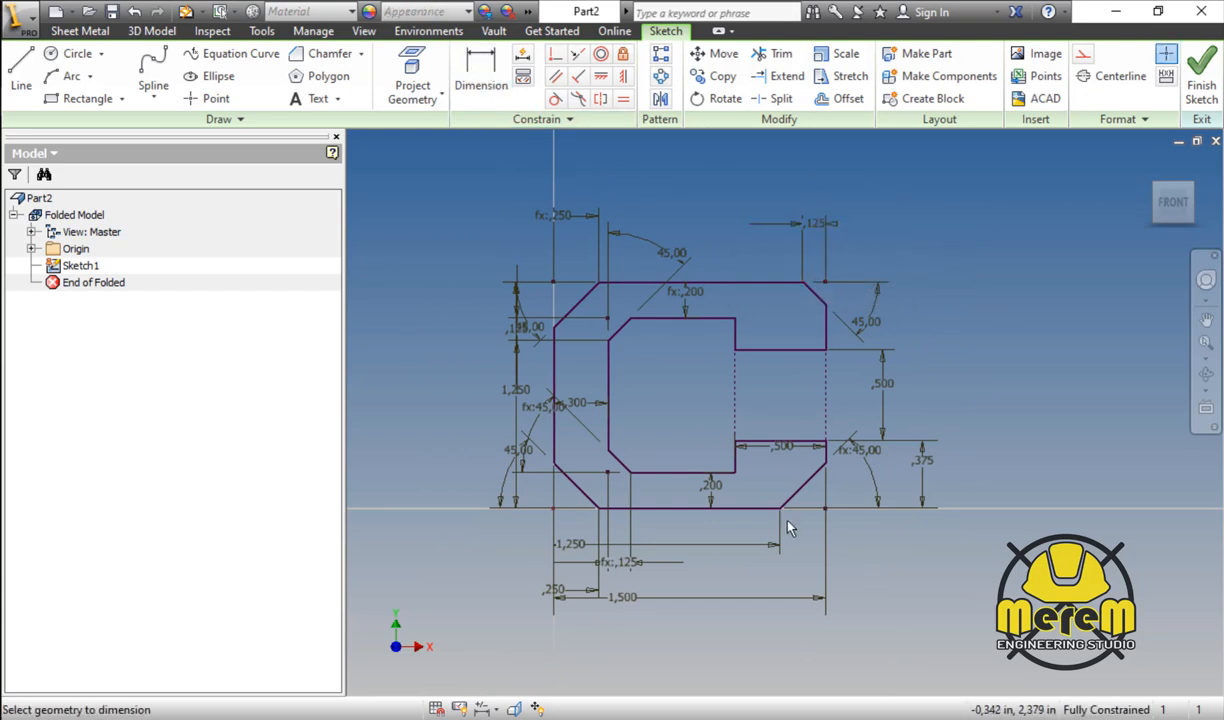
pyautogui.click(795, 494)
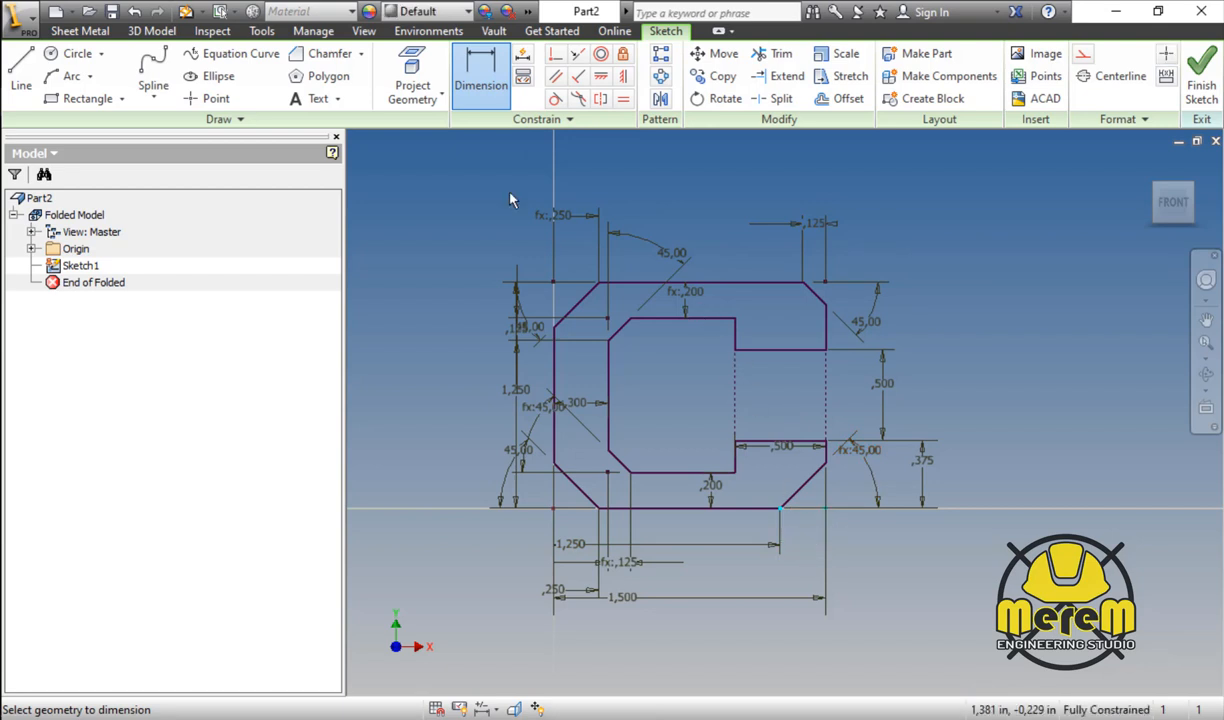
pyautogui.press('Escape')
# Step: Link the upper arm's end chamfer distance to the lower spine chamfer's 0.25 in dimension and finish the sketch
pyautogui.doubleClick(814, 224)
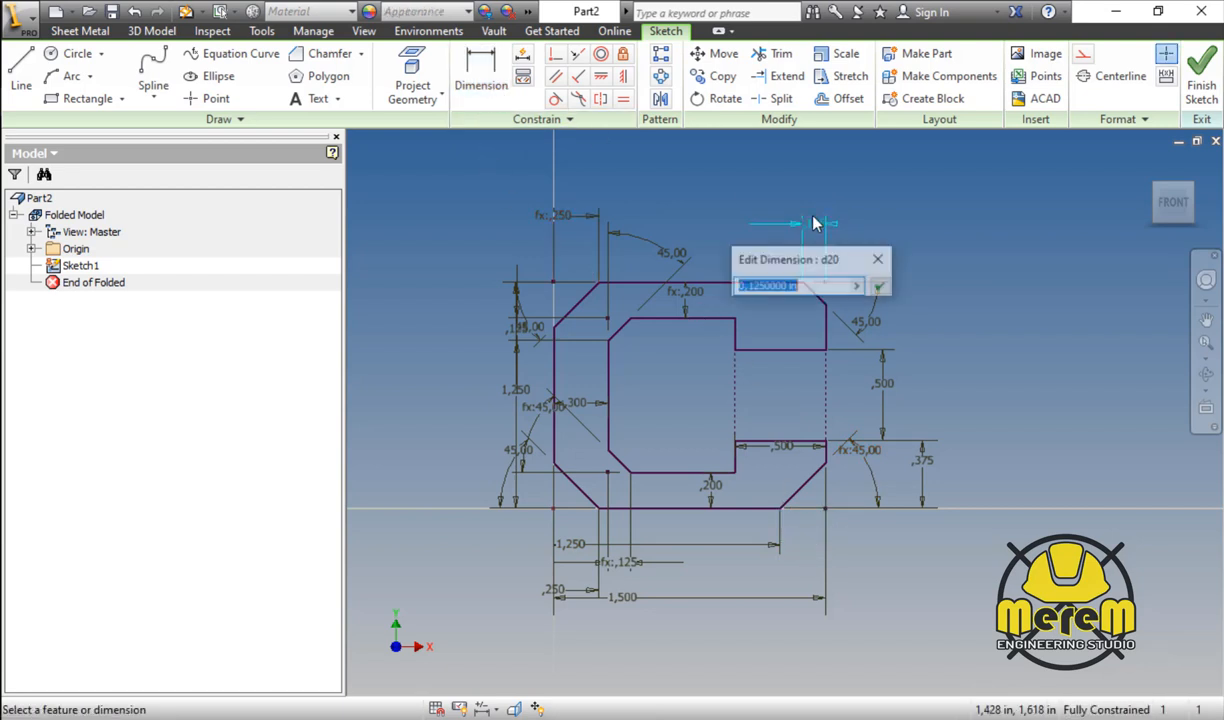
pyautogui.click(557, 588)
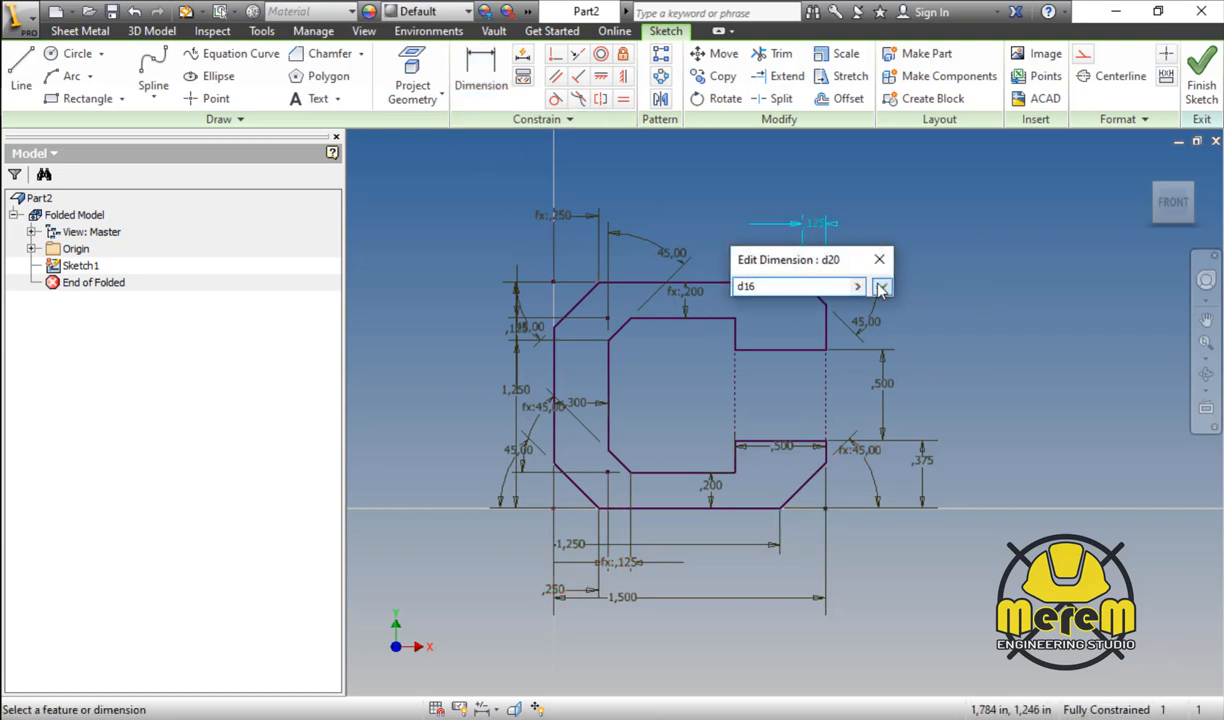
pyautogui.click(881, 288)
pyautogui.click(1201, 82)
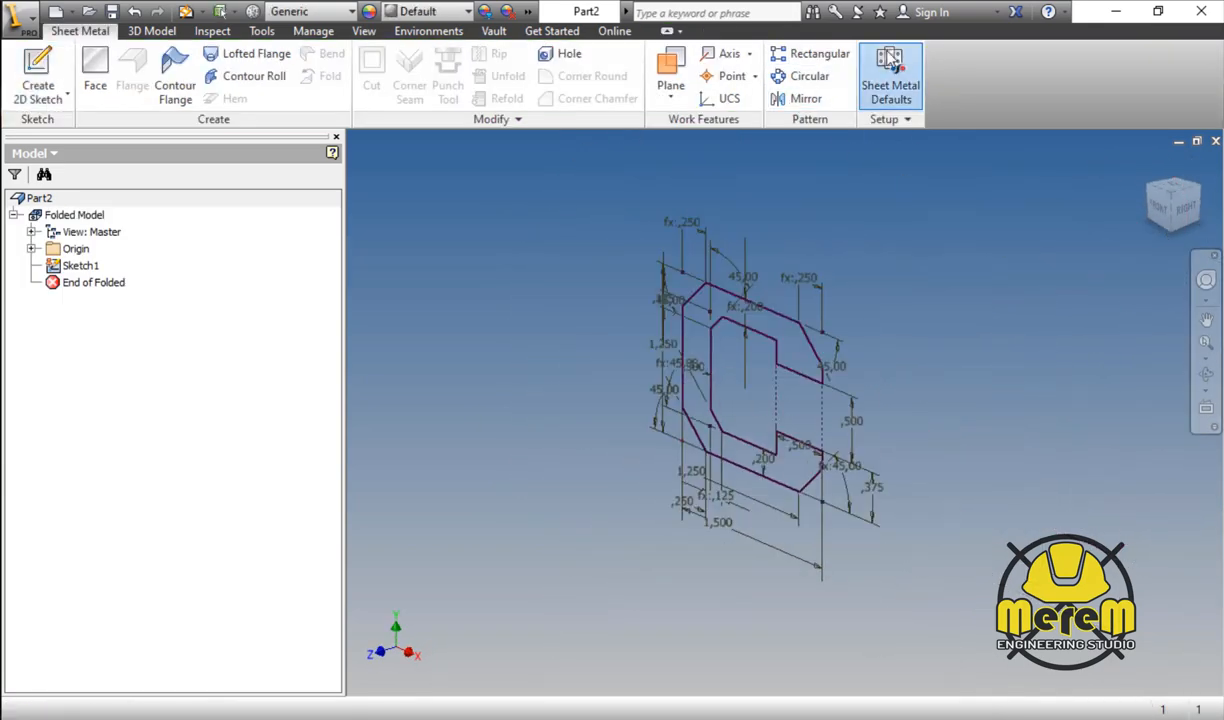
# Step: Edit the Default sheet metal rule and set its thickness to 0.25 in according to the reference drawing
pyautogui.click(889, 60)
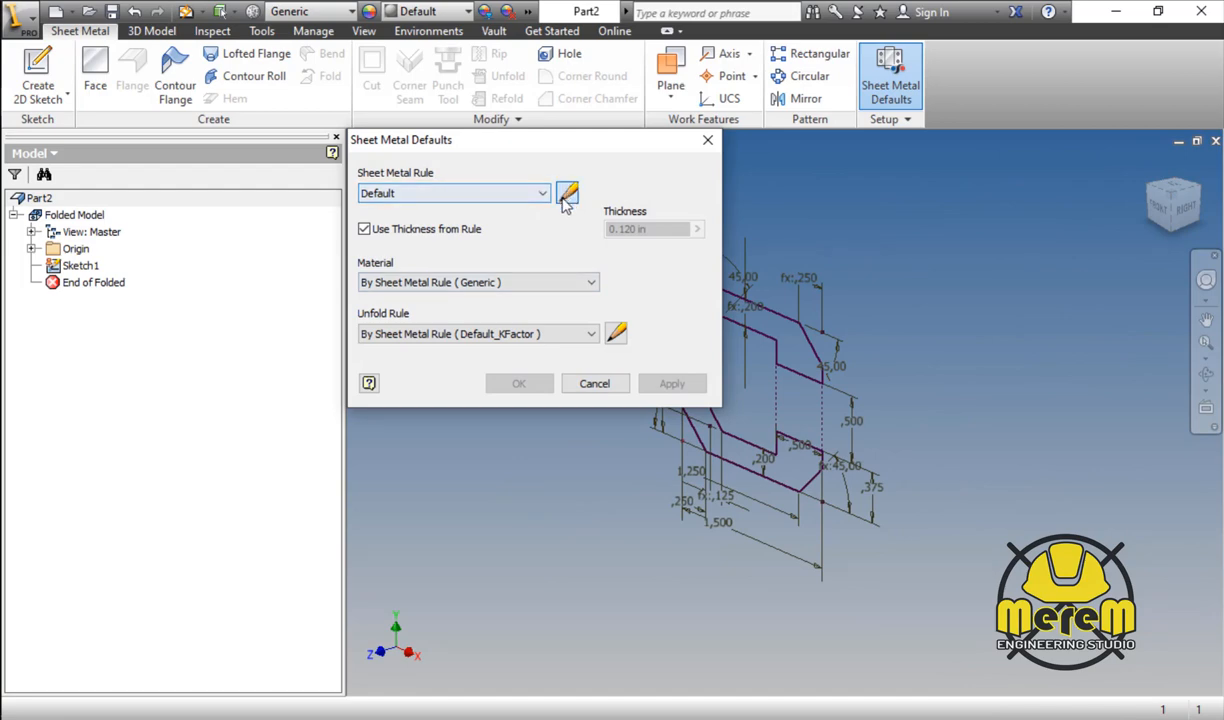
pyautogui.click(566, 195)
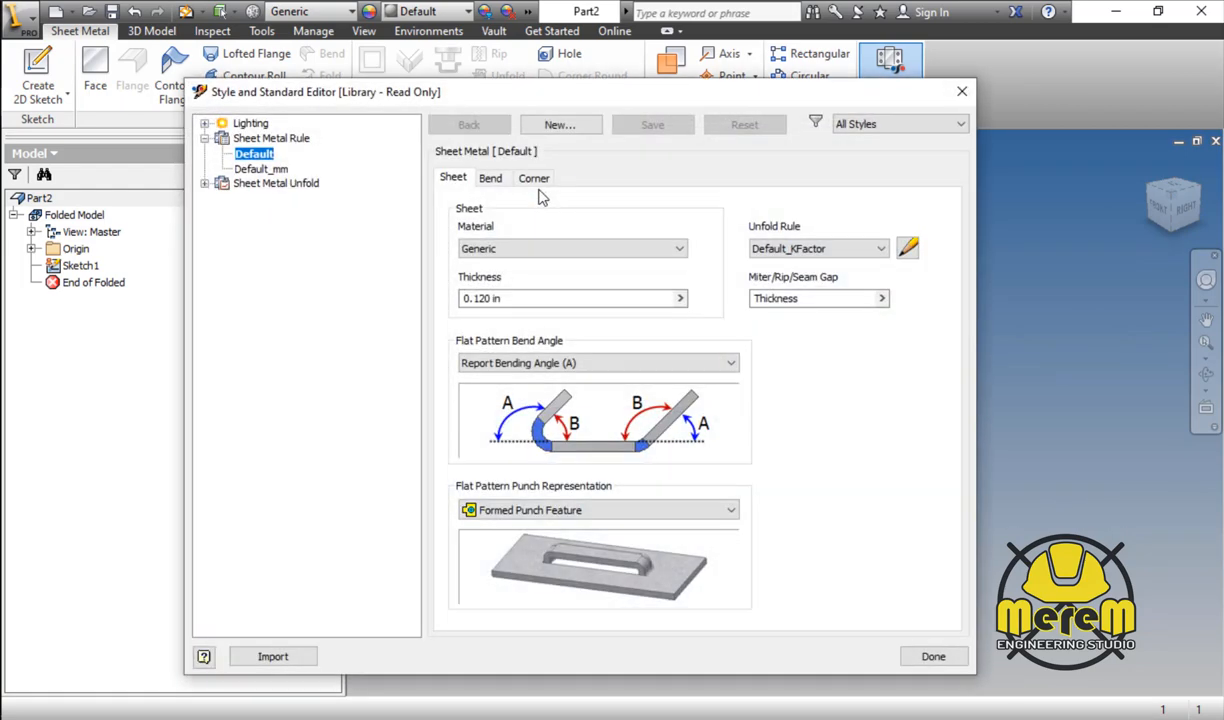
pyautogui.moveTo(535, 298); pyautogui.dragTo(449, 301)
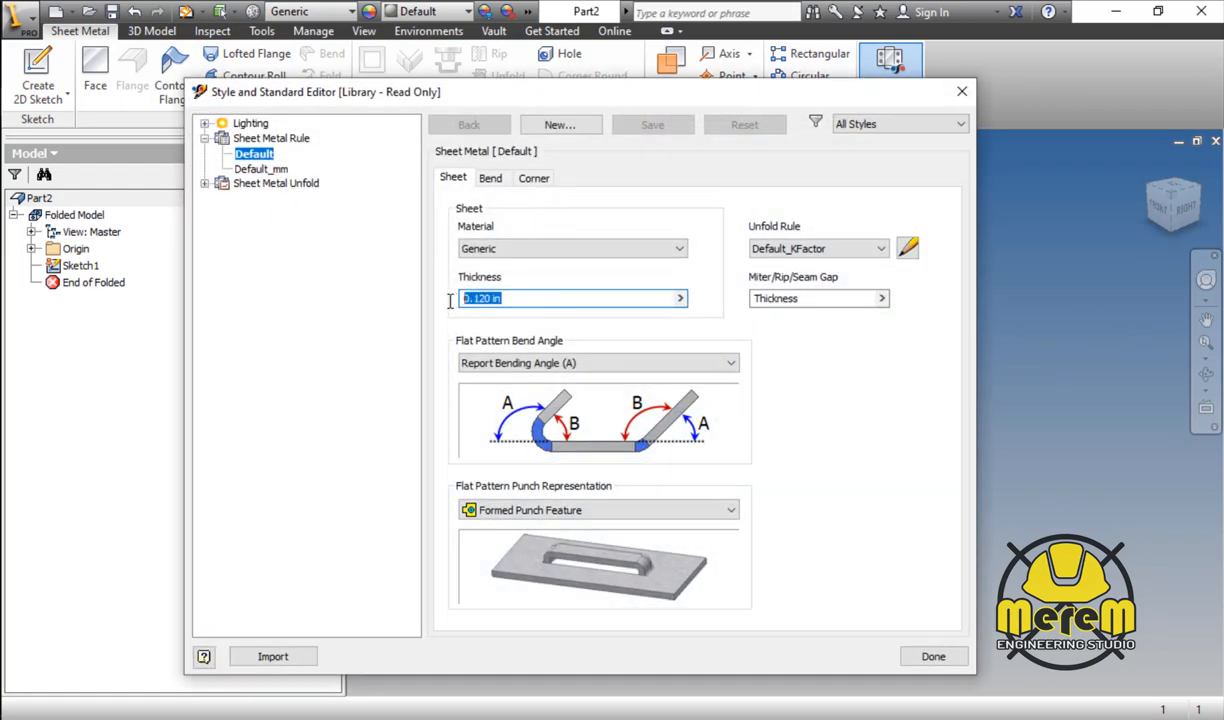
pyautogui.hotkey('alt', 'Tab')
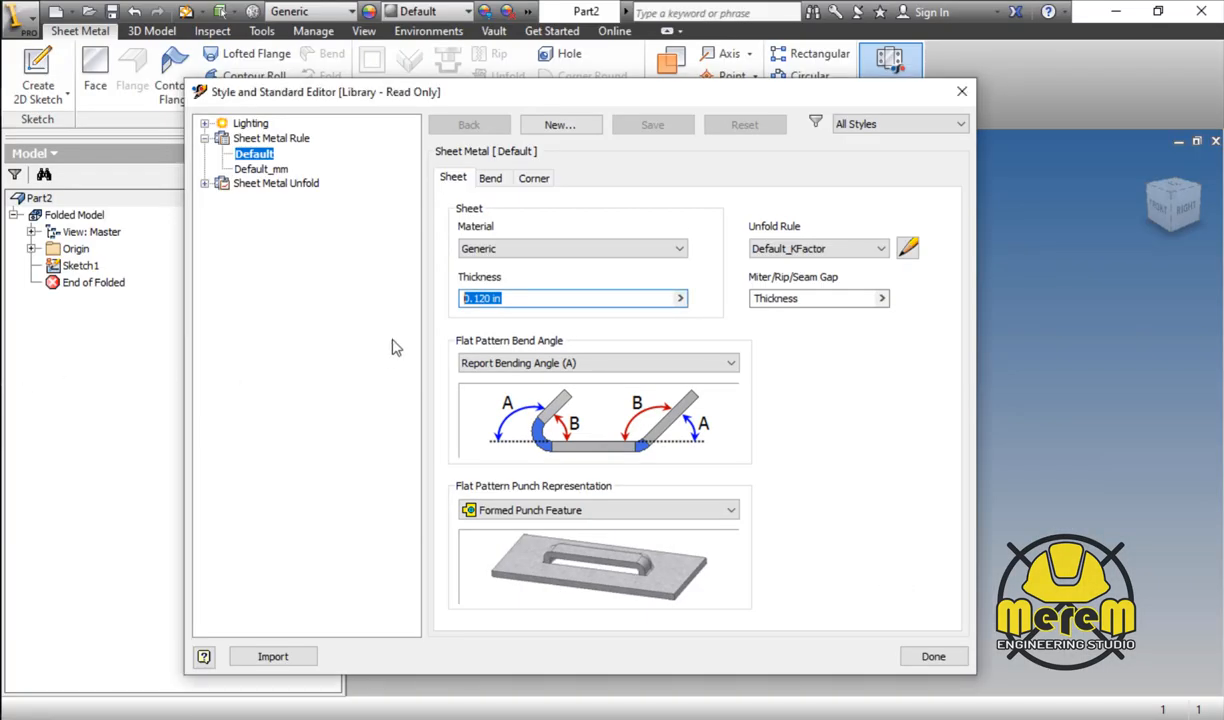
pyautogui.write('0.35')
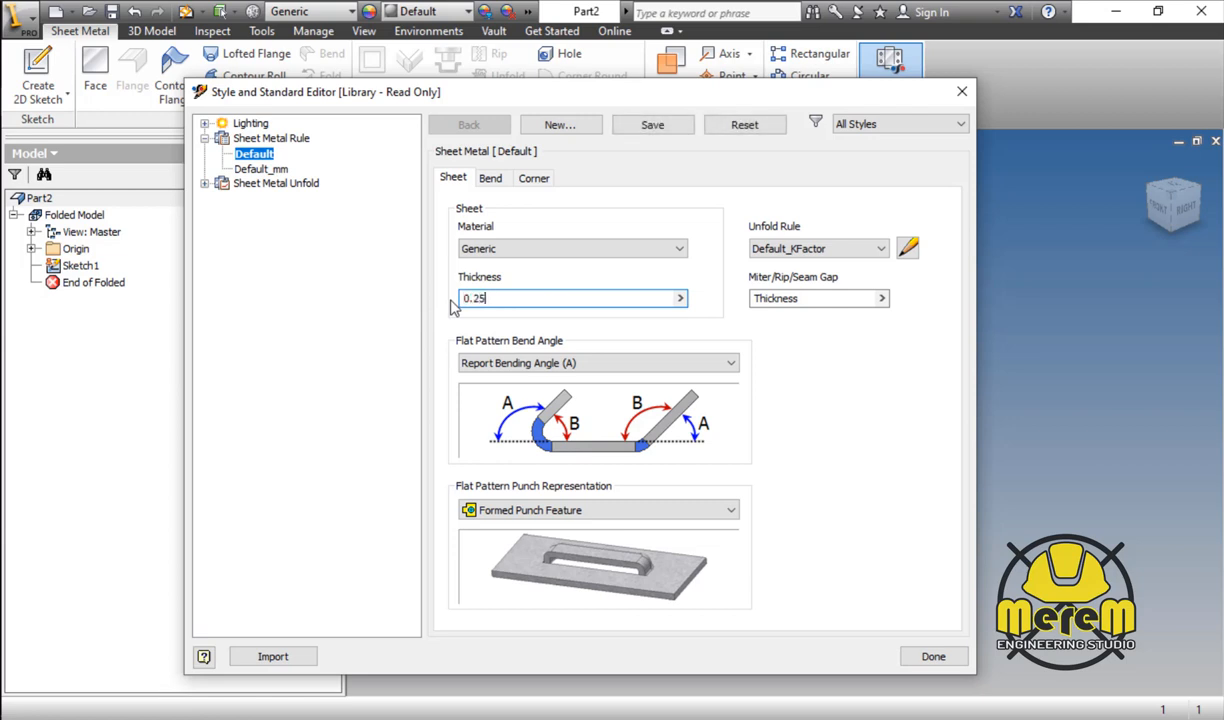
# Step: Set the Default sheet metal rule's material to Steel, Mild, save the rule edits and close the sheet metal defaults
pyautogui.click(473, 248)
pyautogui.scroll(-5, 599, 587)
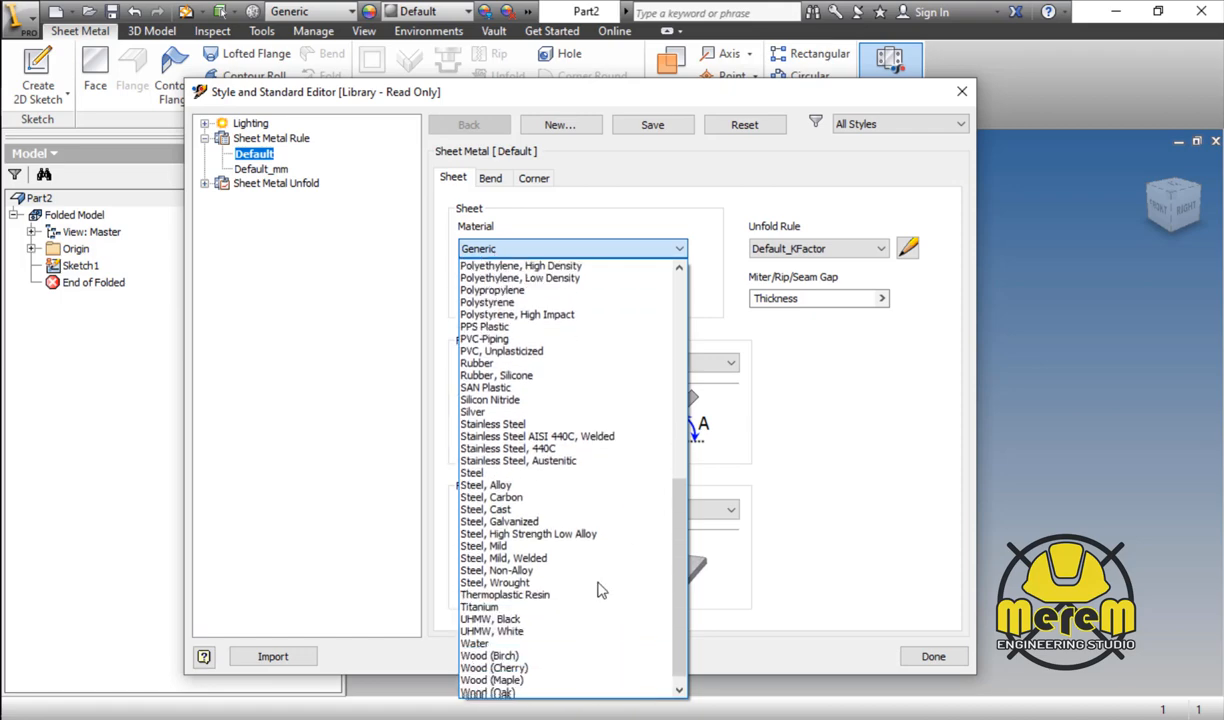
pyautogui.click(485, 546)
pyautogui.click(938, 656)
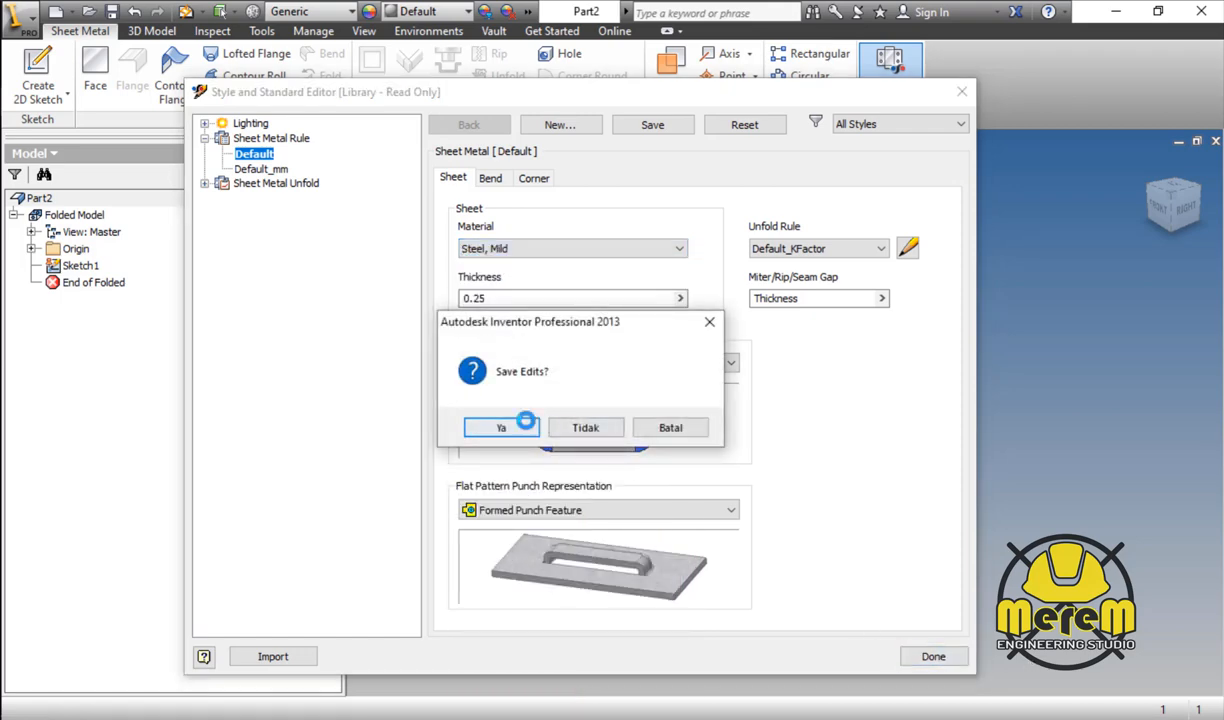
pyautogui.click(525, 421)
pyautogui.click(593, 384)
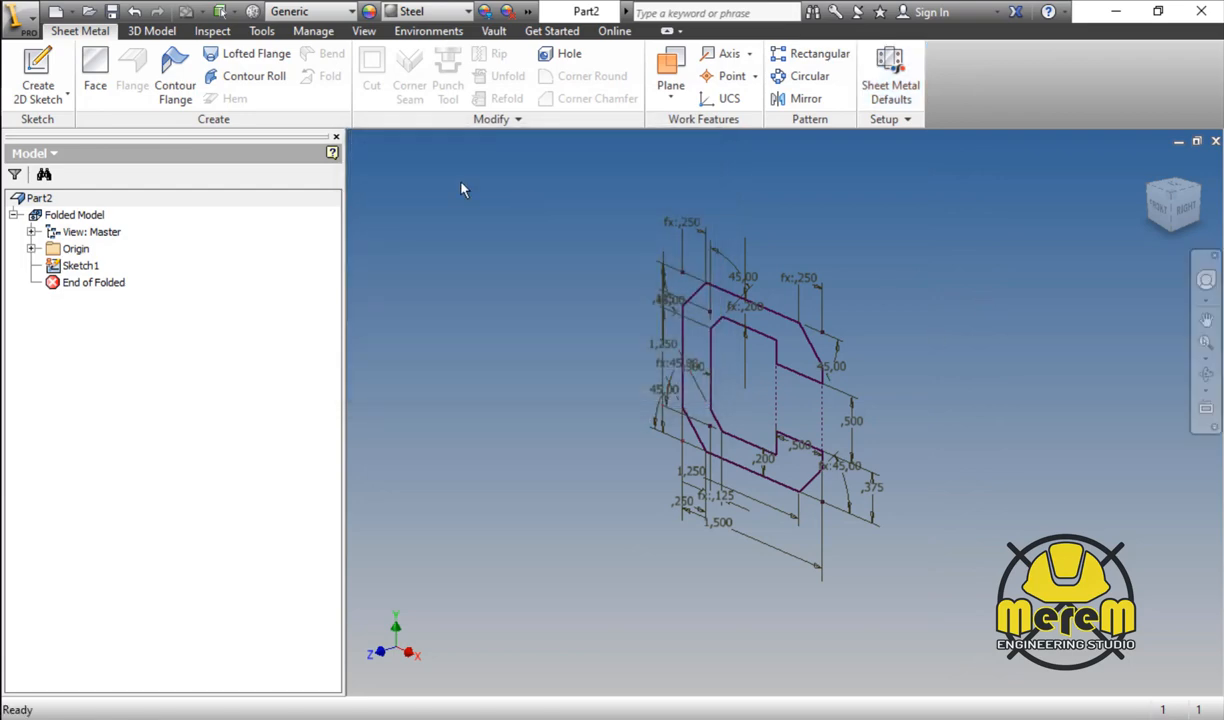
# Step: Create a sheet metal Face from the C-shaped sketch profile using the rule's thickness
pyautogui.click(95, 70)
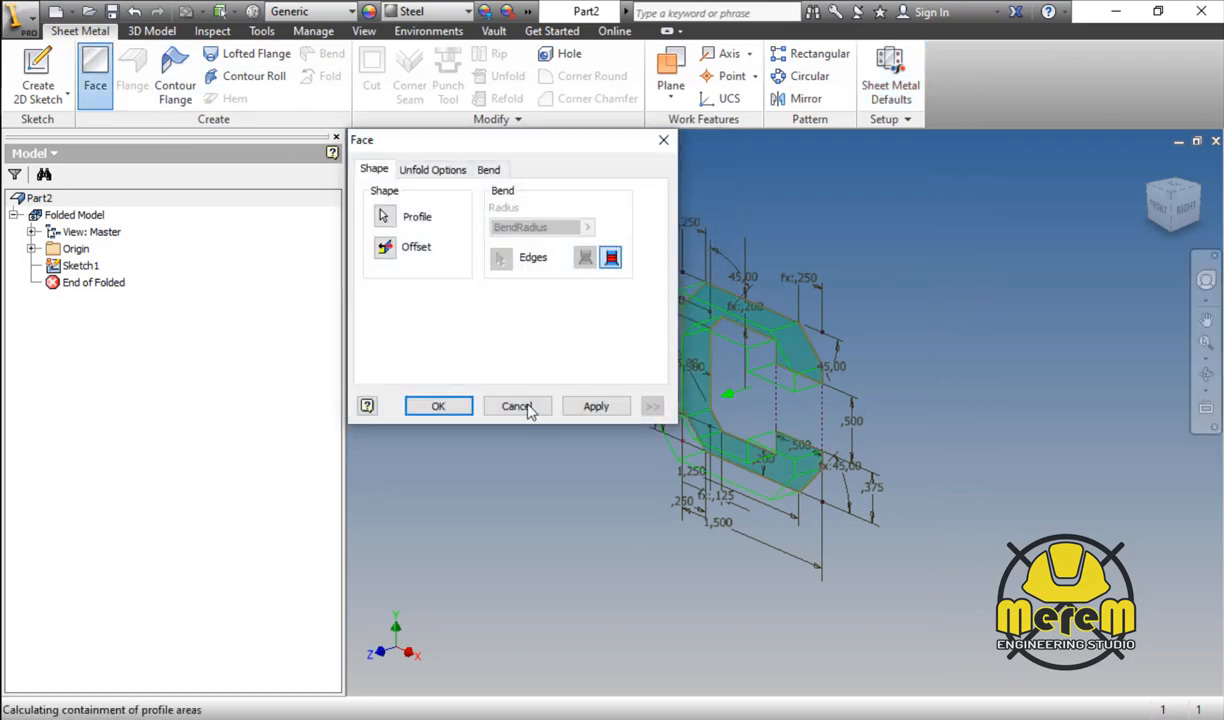
pyautogui.click(590, 406)
pyautogui.click(545, 408)
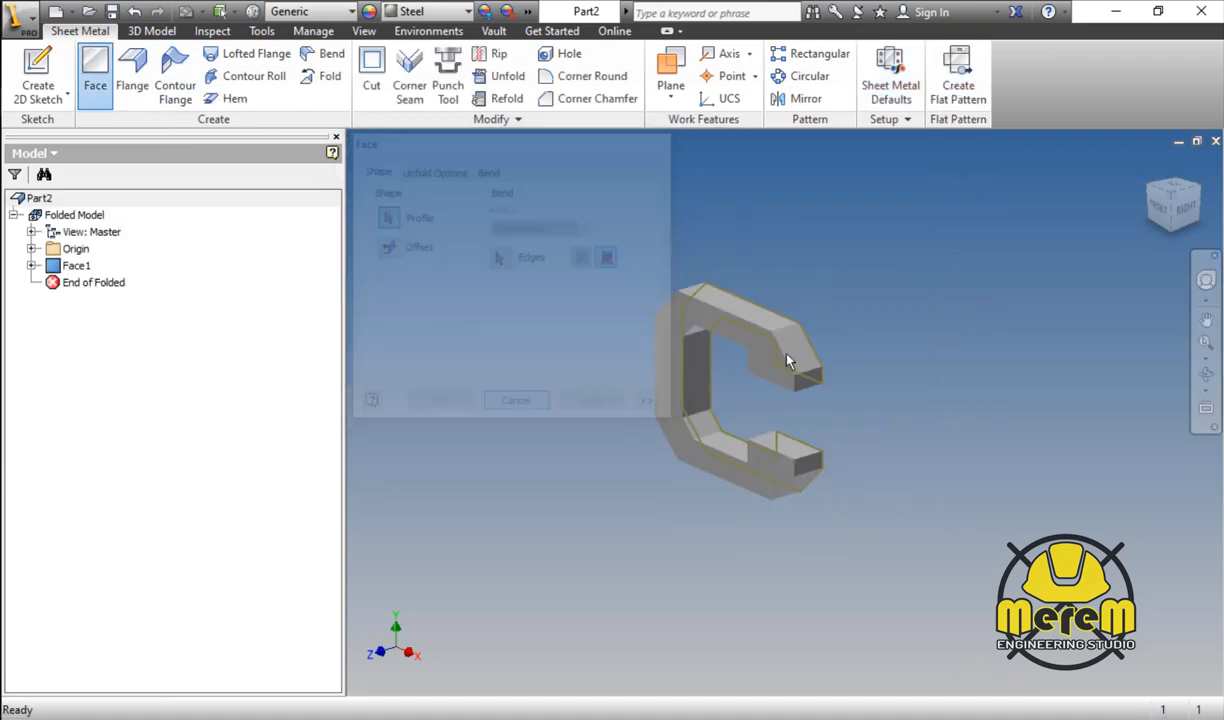
pyautogui.scroll(4, 841, 285)
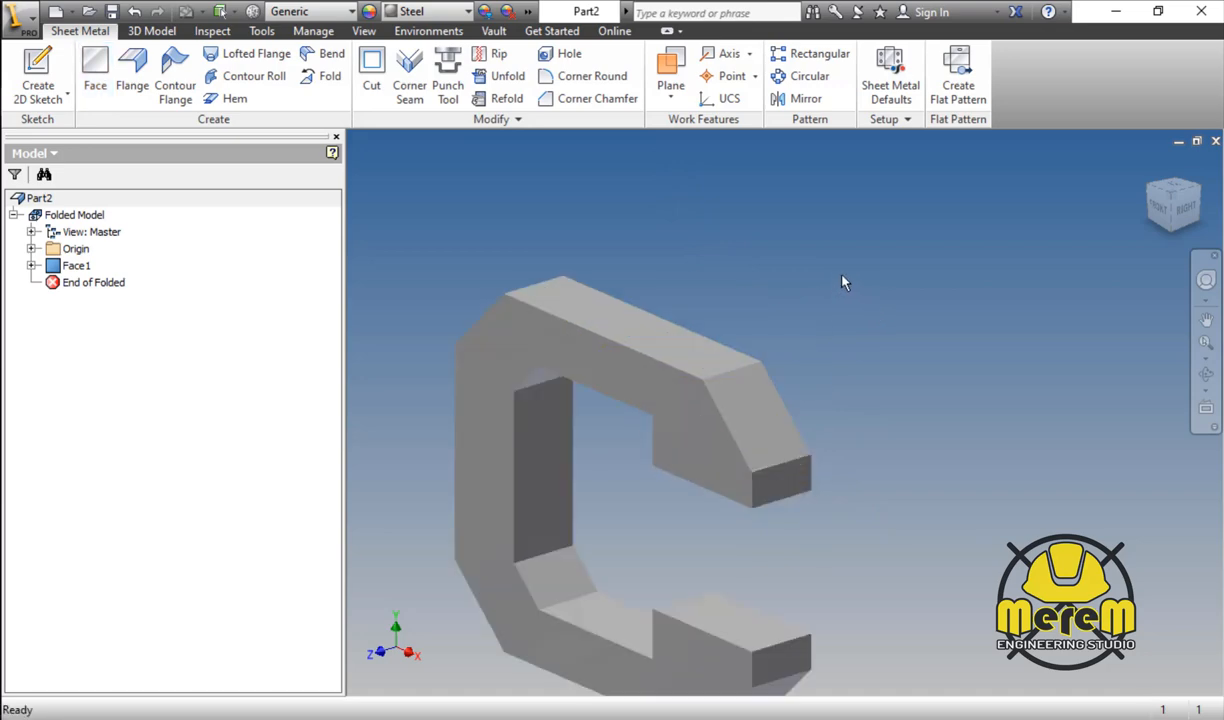
# Step: Save the part as C-CLIP in the MEREM STUDIO folder
pyautogui.hotkey('ctrl', 's')
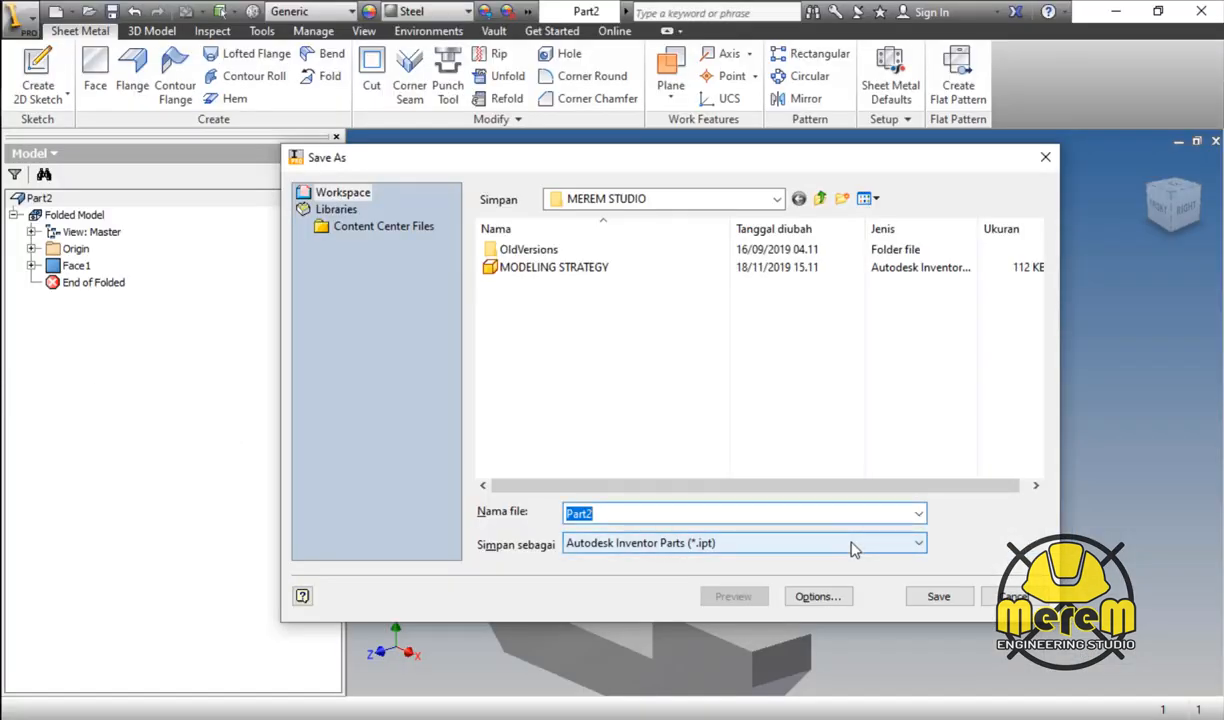
pyautogui.write('c')
pyautogui.click(938, 596)
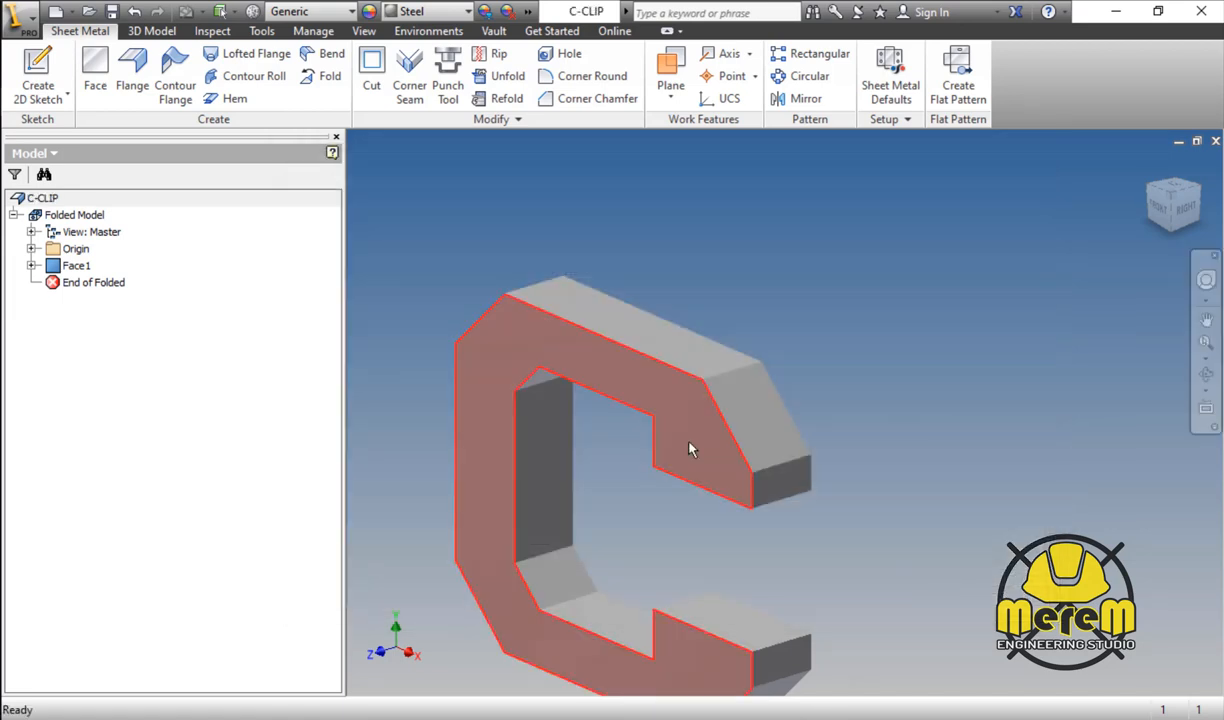
pyautogui.scroll(-2, 762, 339)
pyautogui.scroll(4, 730, 332)
pyautogui.scroll(-3, 760, 328)
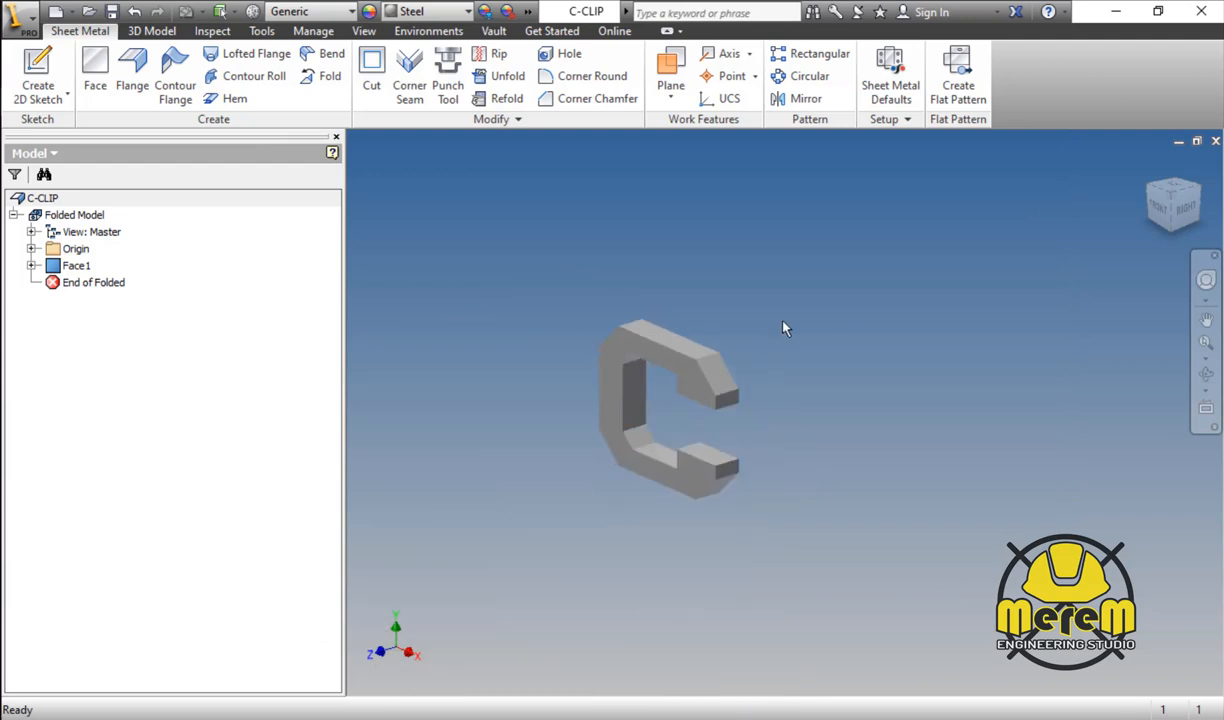
pyautogui.scroll(2, 740, 360)
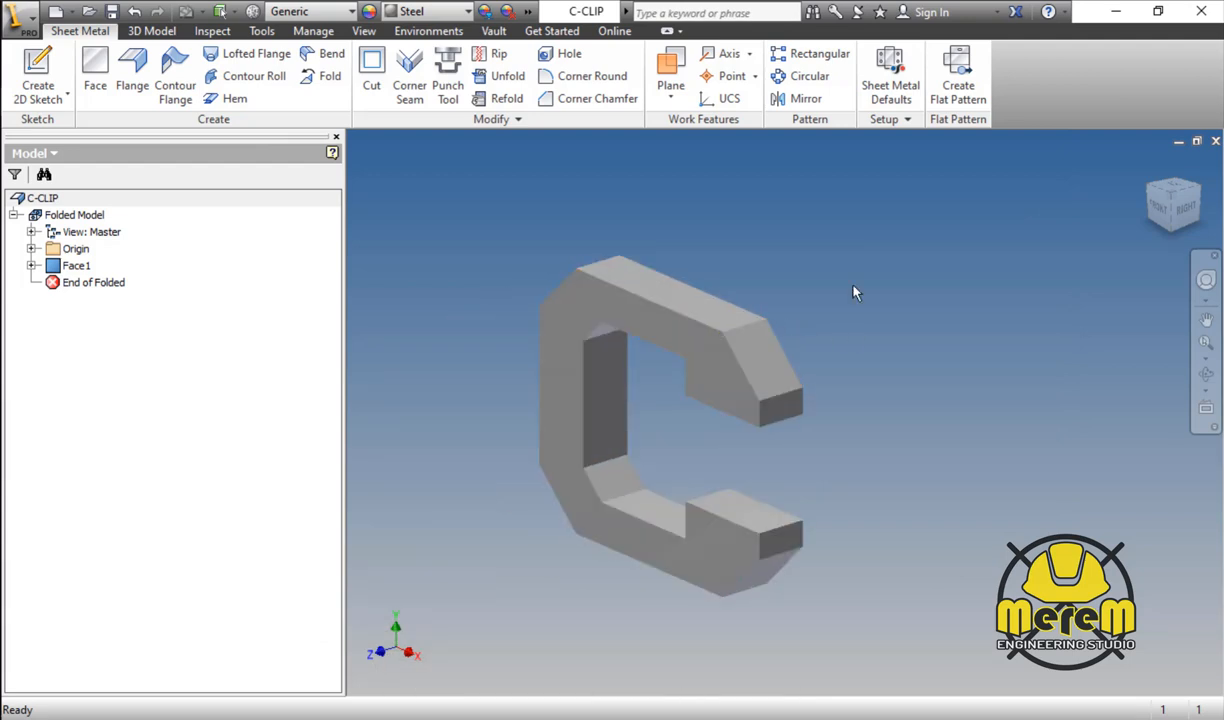